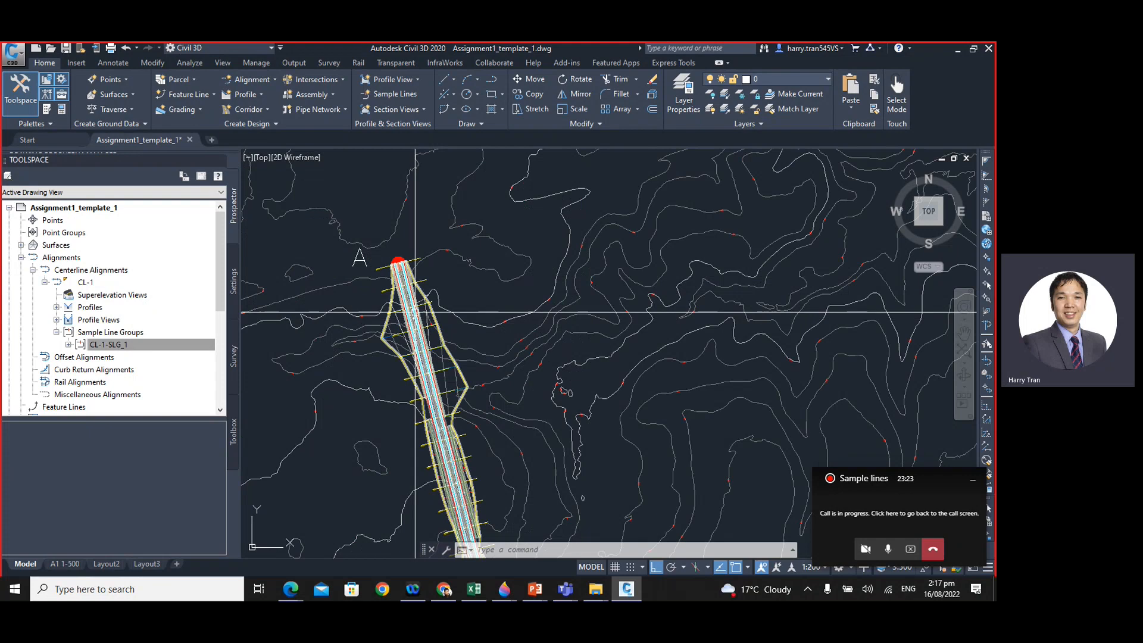
- Set the annotation scale of the model view to 1:500
scroll(396, 258, "down", 2)
scroll(391, 258, "up", 4)
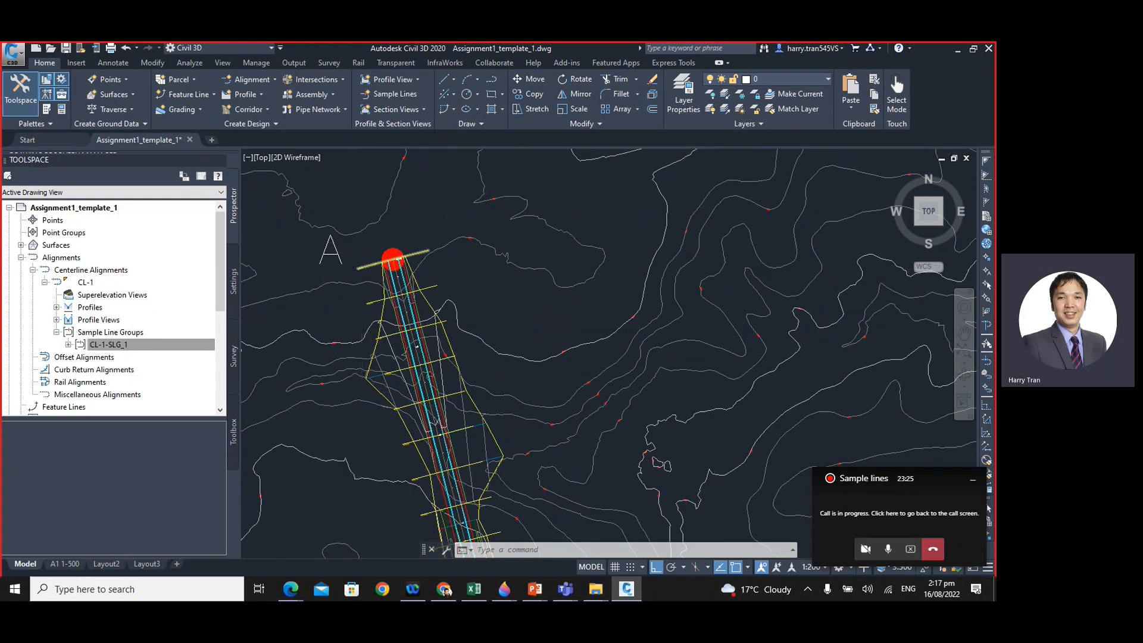
scroll(366, 276, "up", 2)
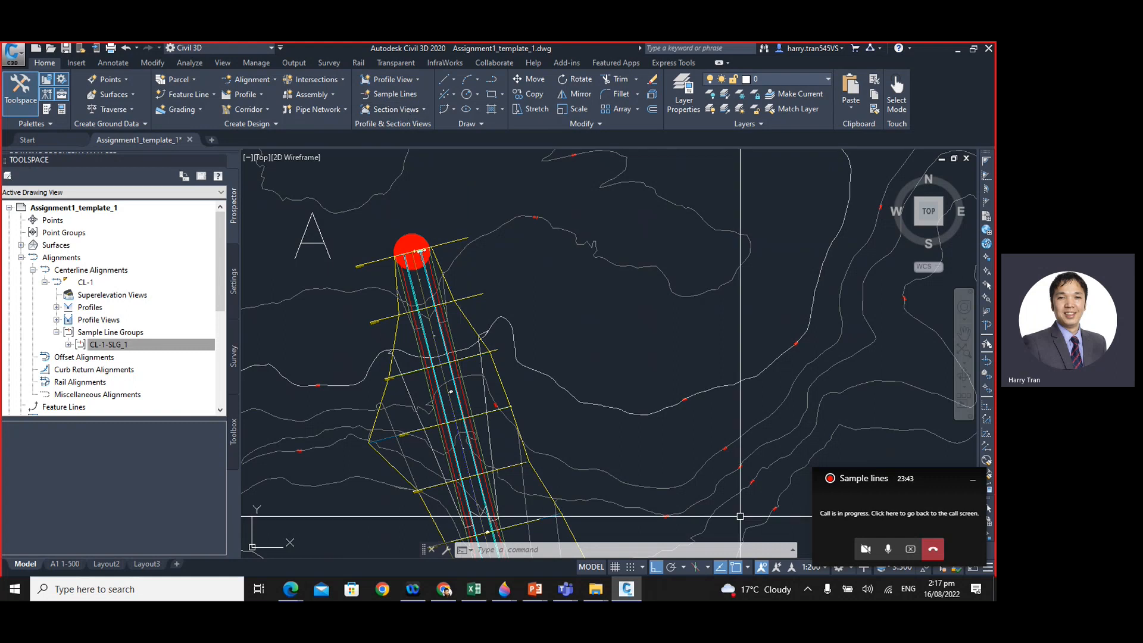
left_click(973, 479)
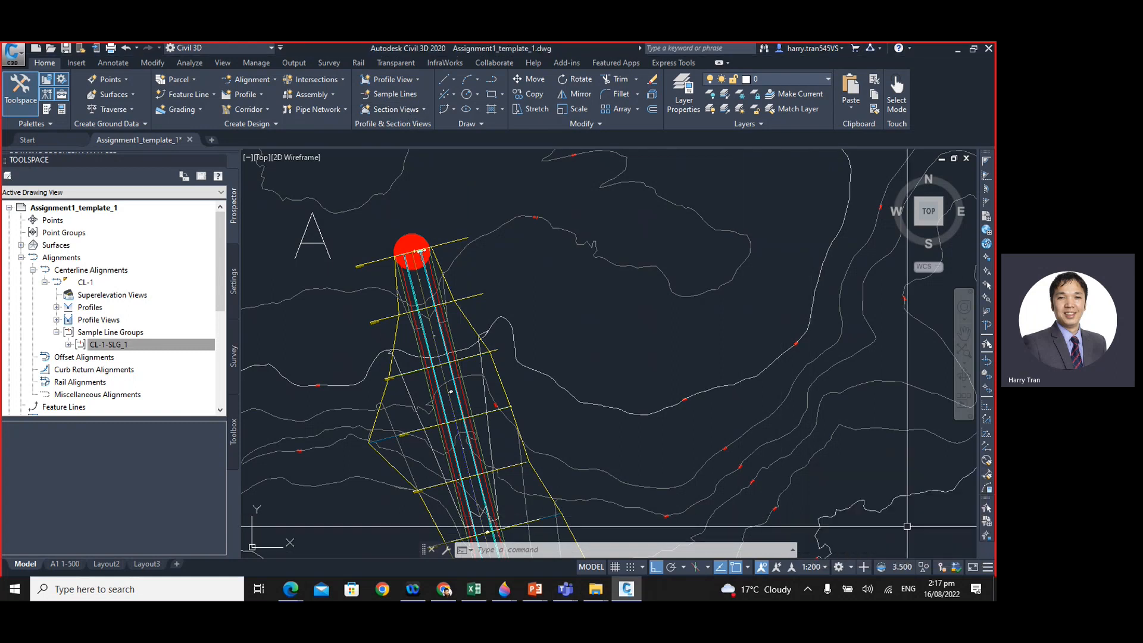
left_click(819, 572)
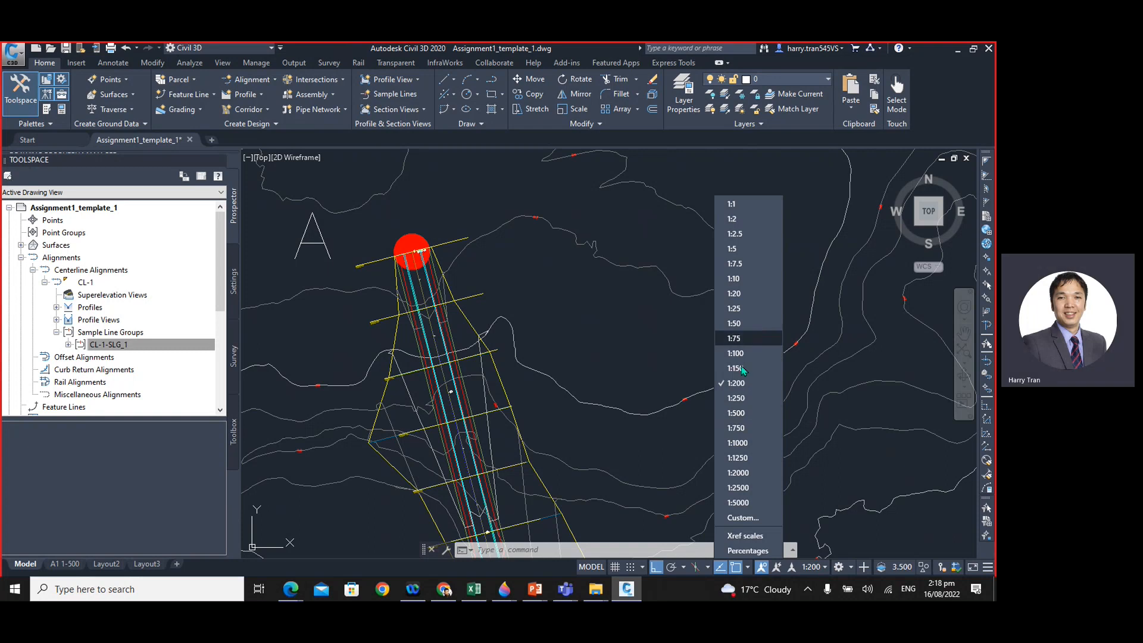
left_click(739, 414)
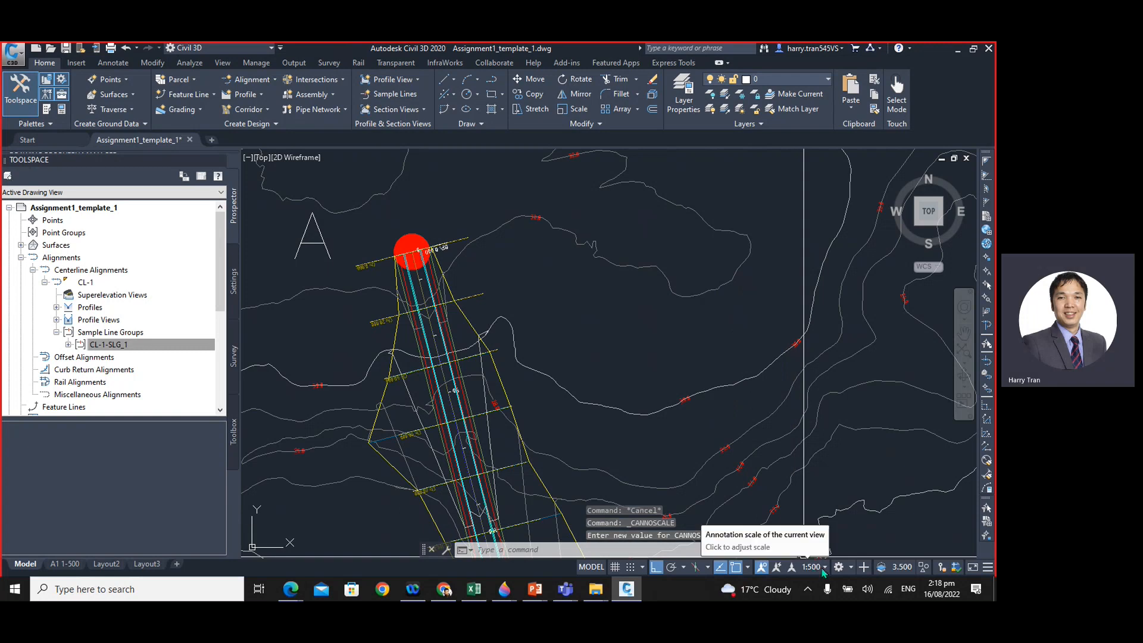
- Review the list of annotation scales against the whole drawing and reselect 1:500
scroll(592, 320, "down", 8)
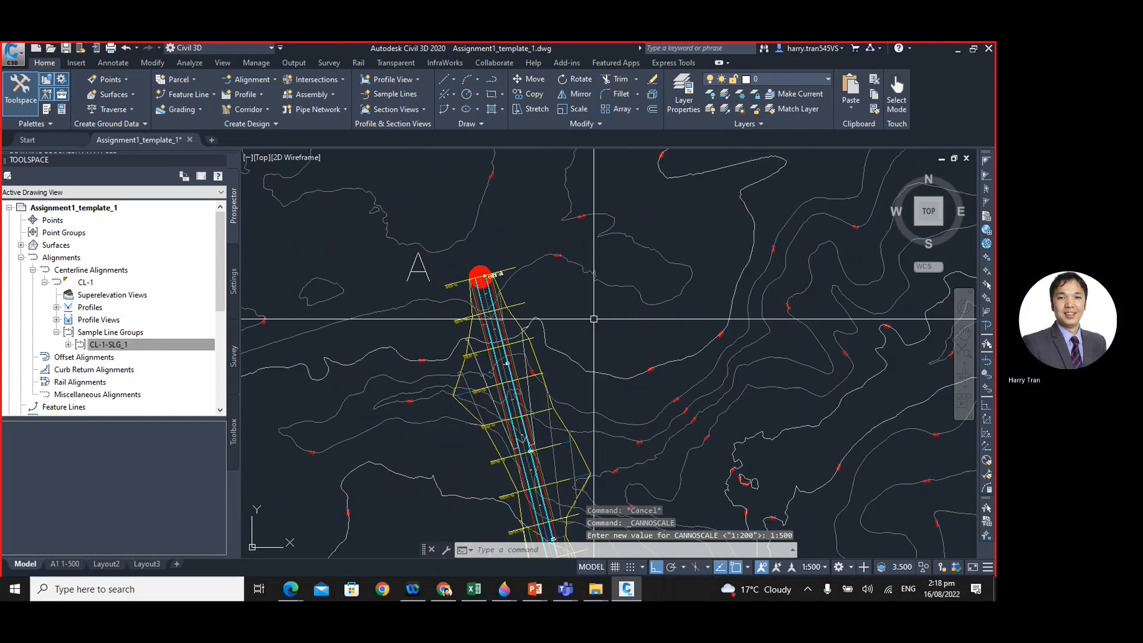
middle_click_drag(714, 366, 491, 394)
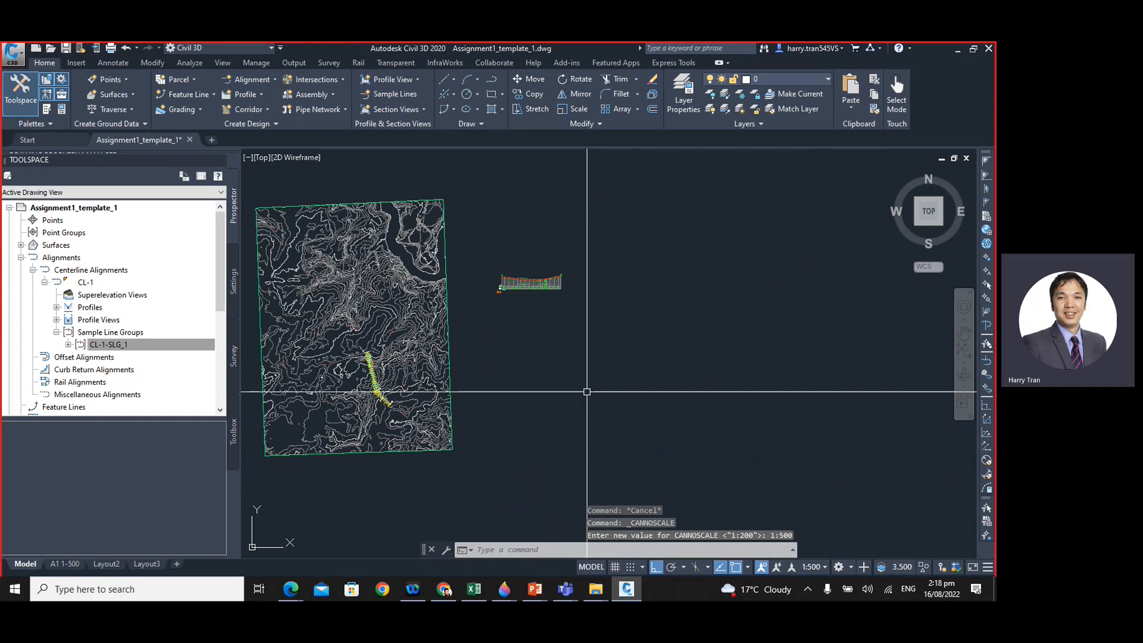
left_click(824, 567)
left_click(824, 567)
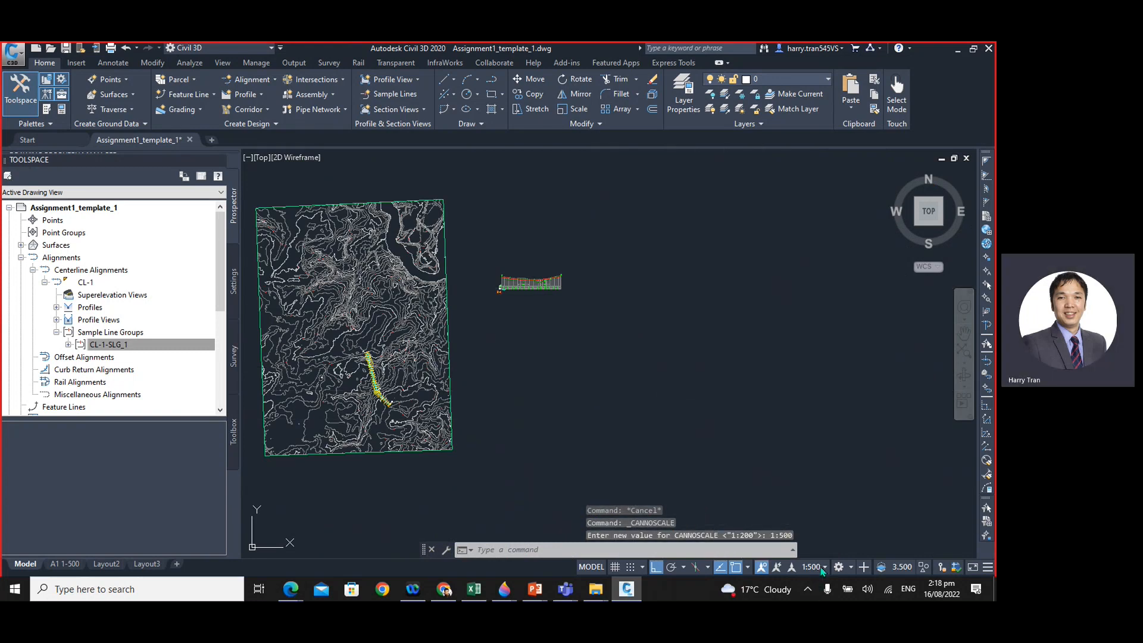
left_click(824, 568)
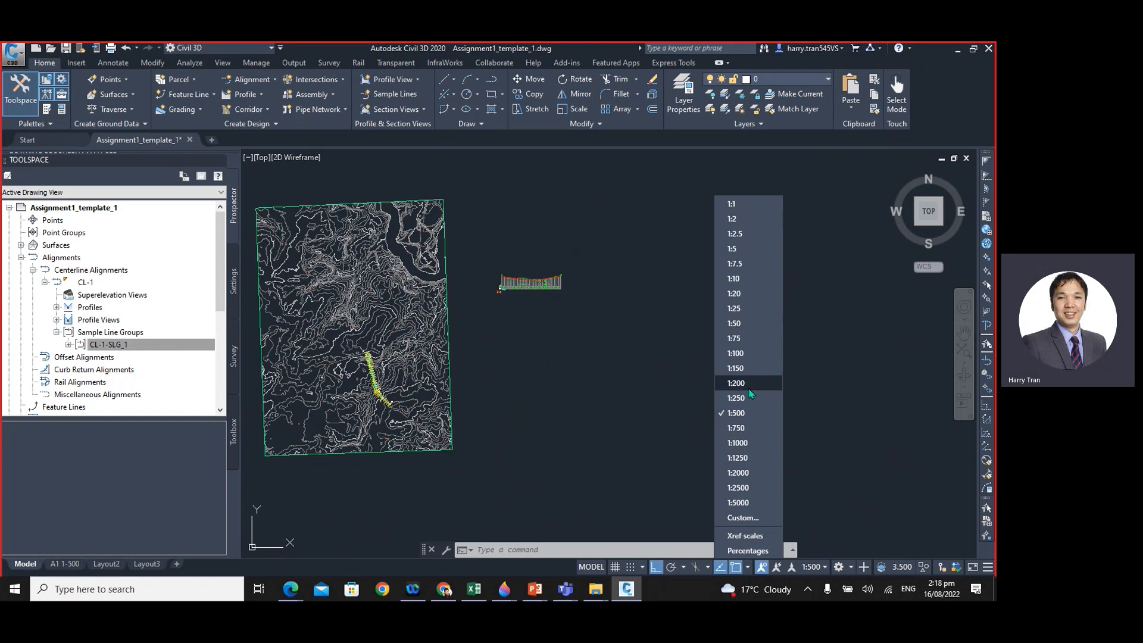
left_click(742, 415)
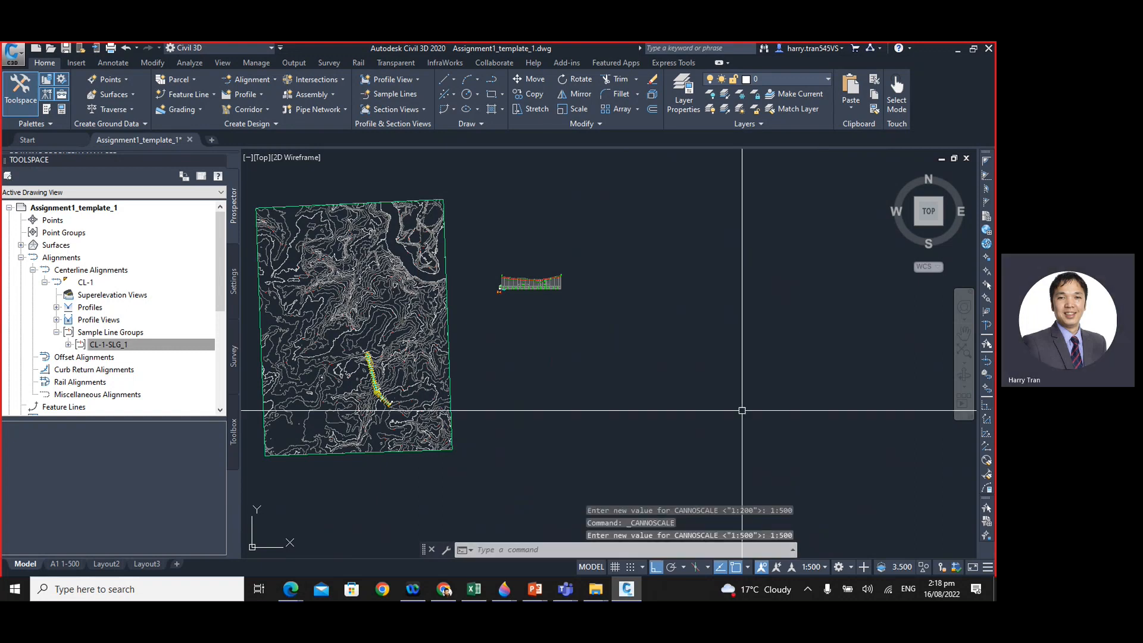
left_click(813, 567)
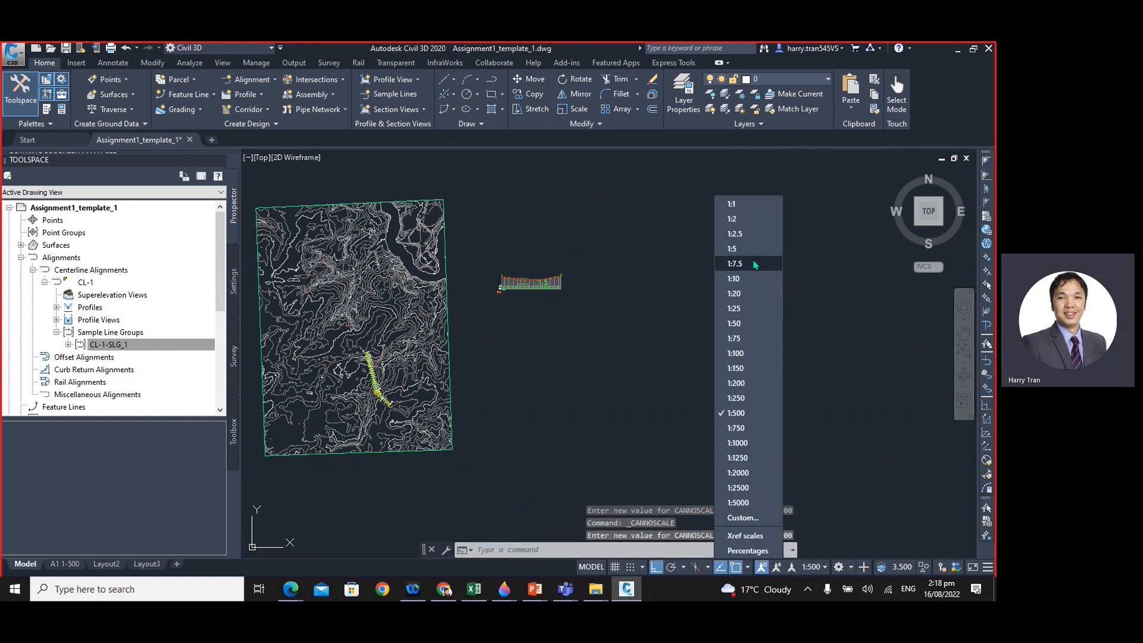
left_click(750, 416)
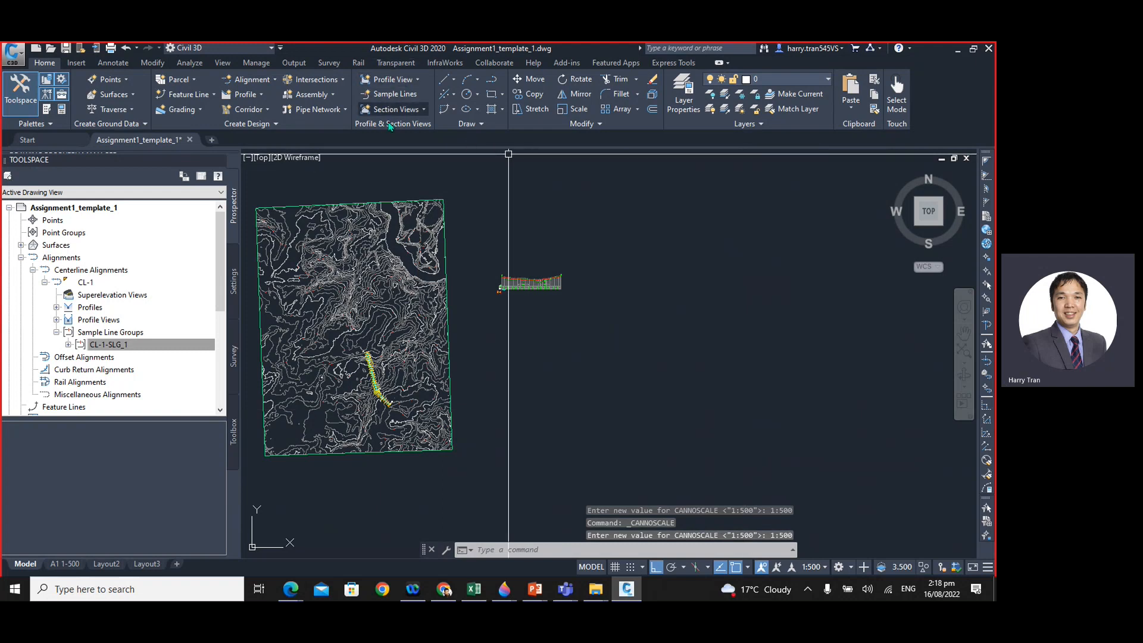
- Start creating multiple section views for alignment CL-1 with sample line group CL-1-SLG_1
left_click(417, 112)
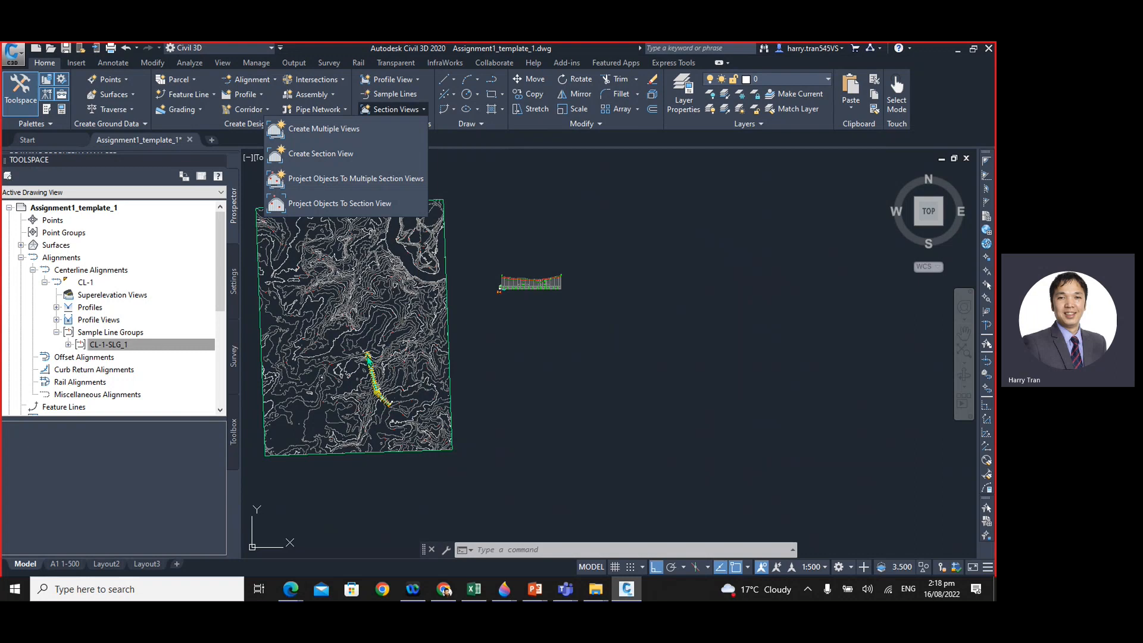
left_click(331, 130)
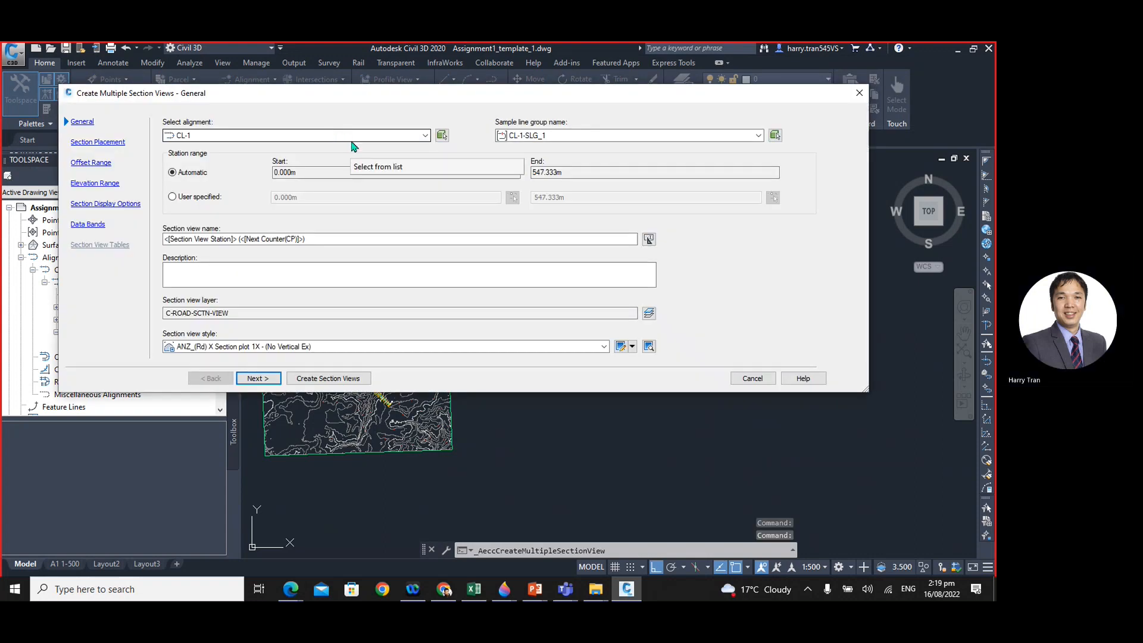
left_click(203, 136)
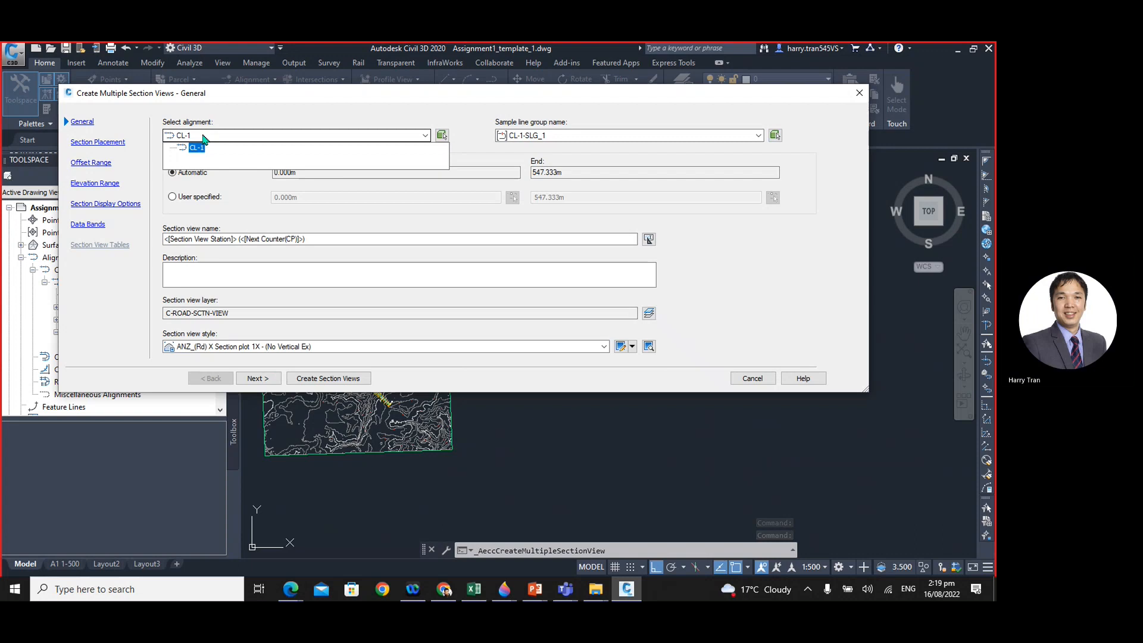
left_click(208, 147)
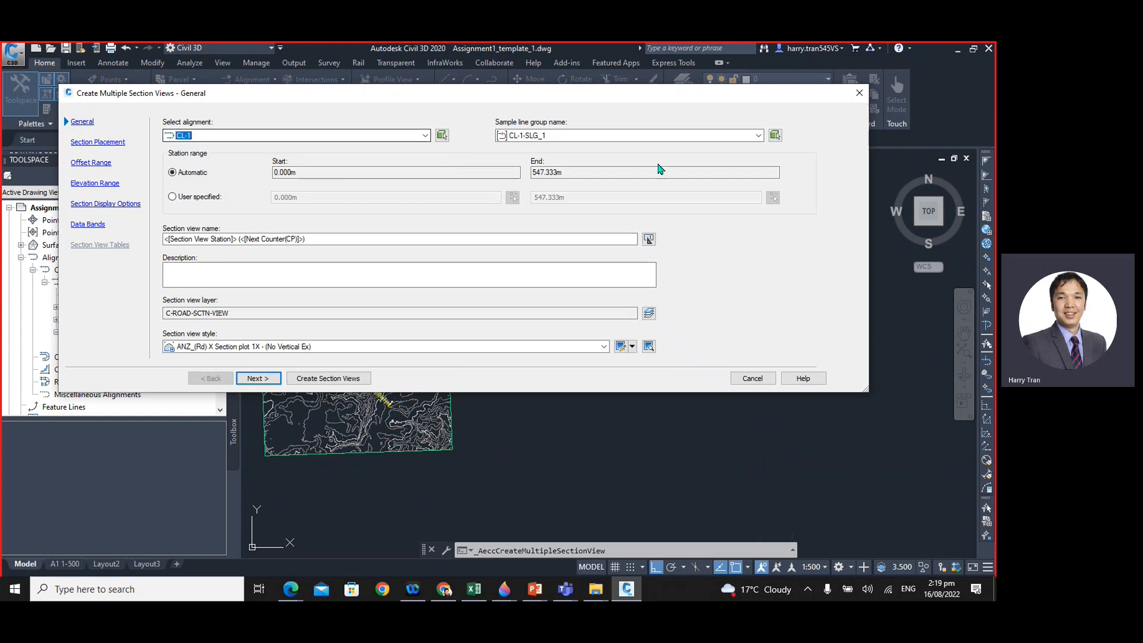
left_click(576, 141)
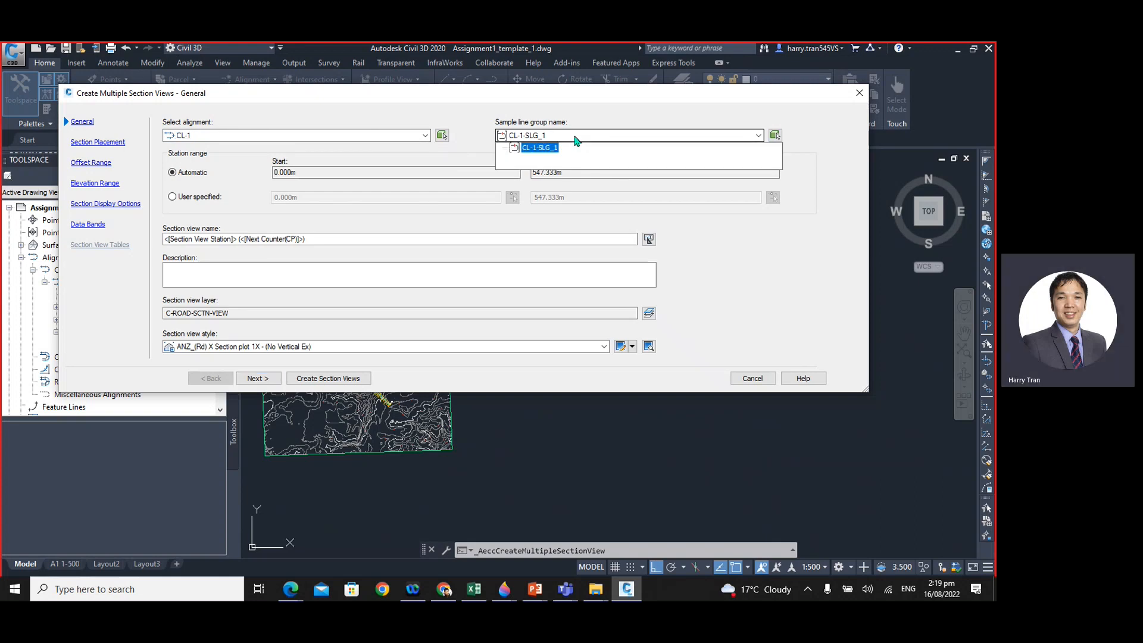
left_click(576, 141)
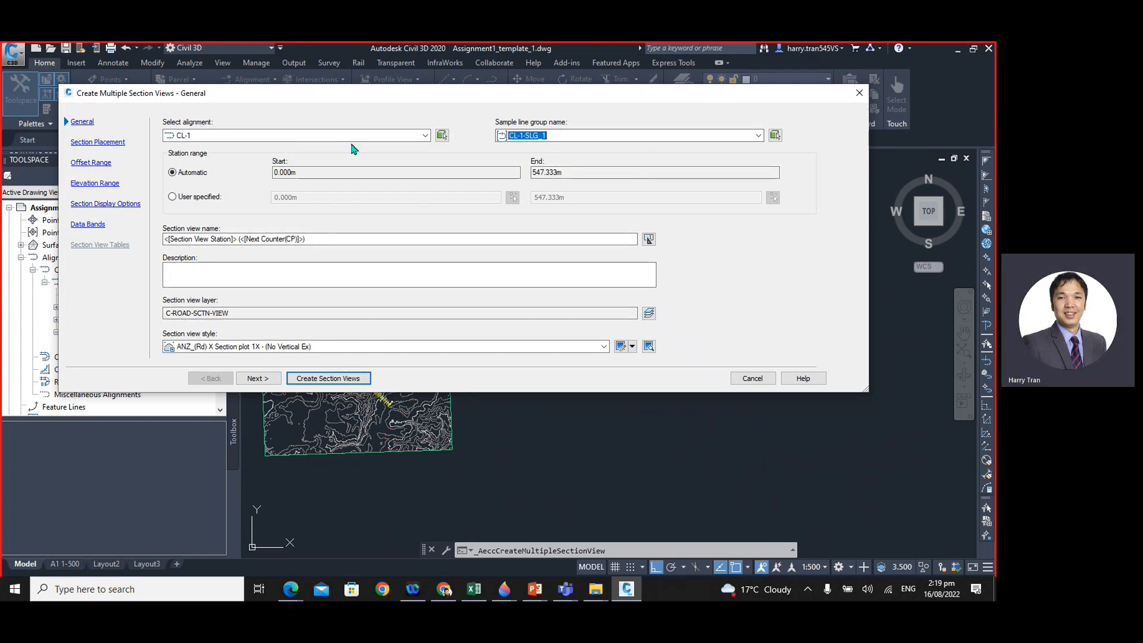
- Check the automatic station range and the section view name template, and continue to the section placement settings
left_click(312, 173)
left_click_drag(312, 173, 263, 181)
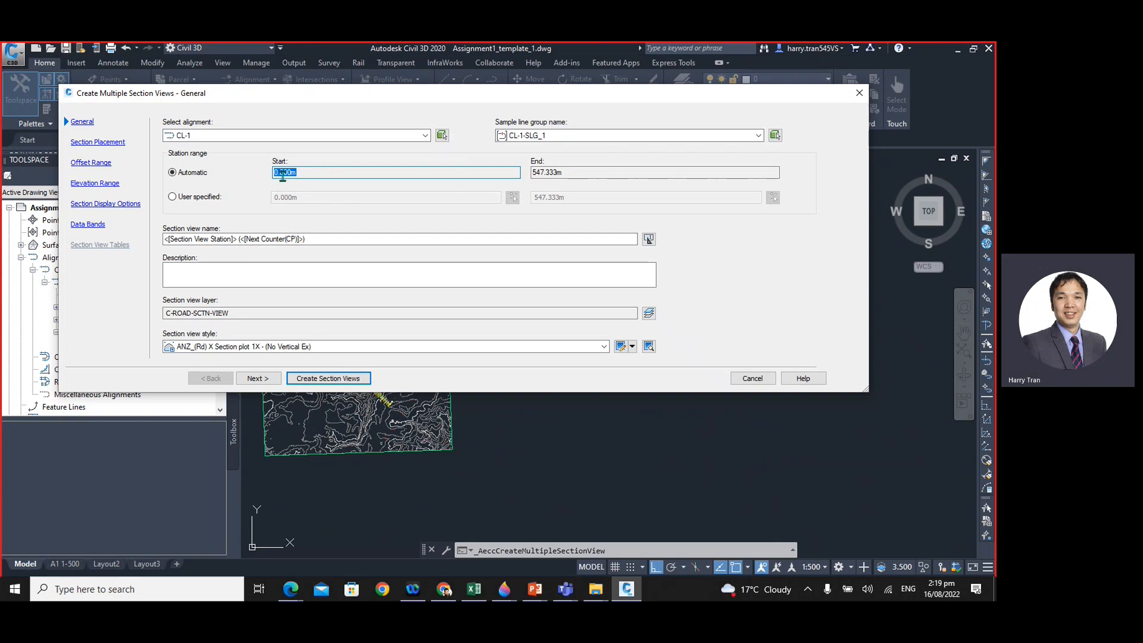
left_click(284, 172)
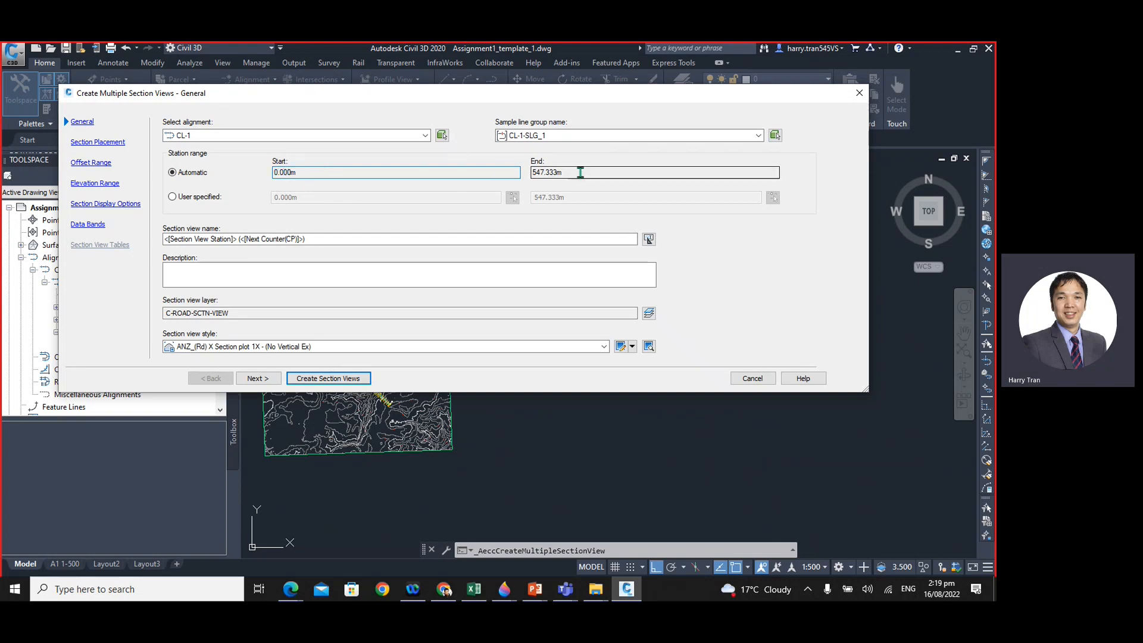
left_click_drag(580, 173, 548, 186)
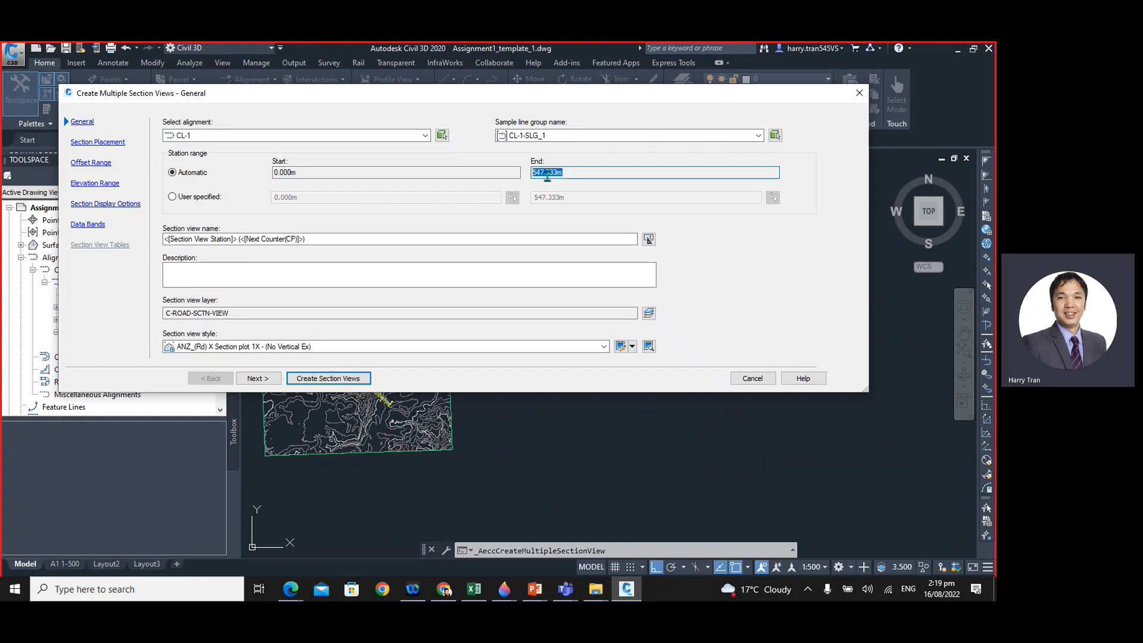
left_click(218, 238)
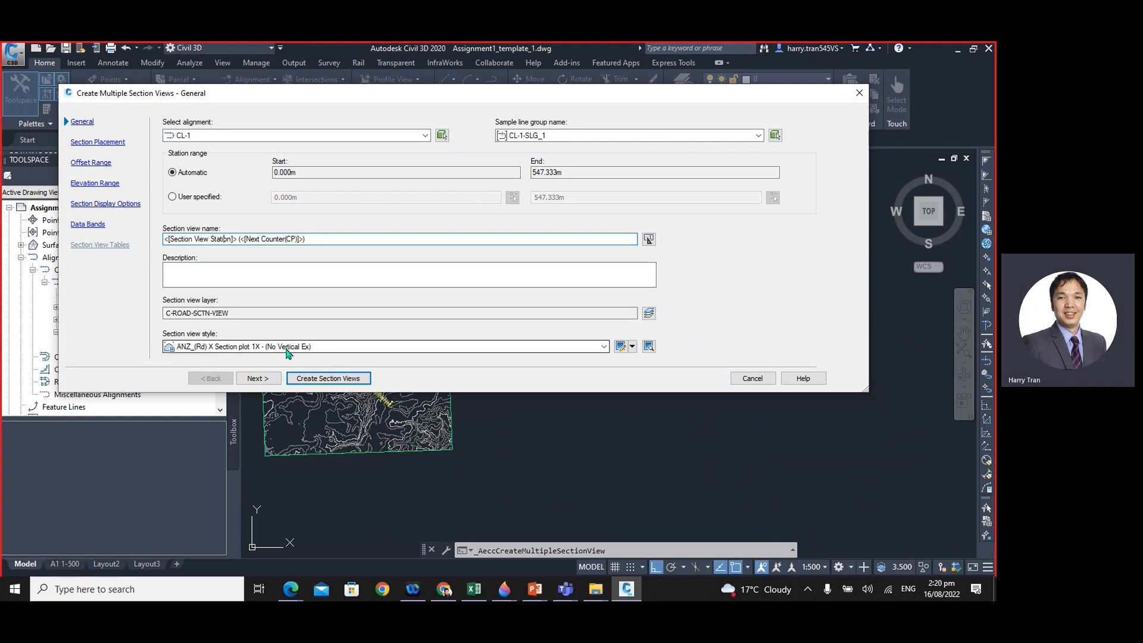
left_click(259, 379)
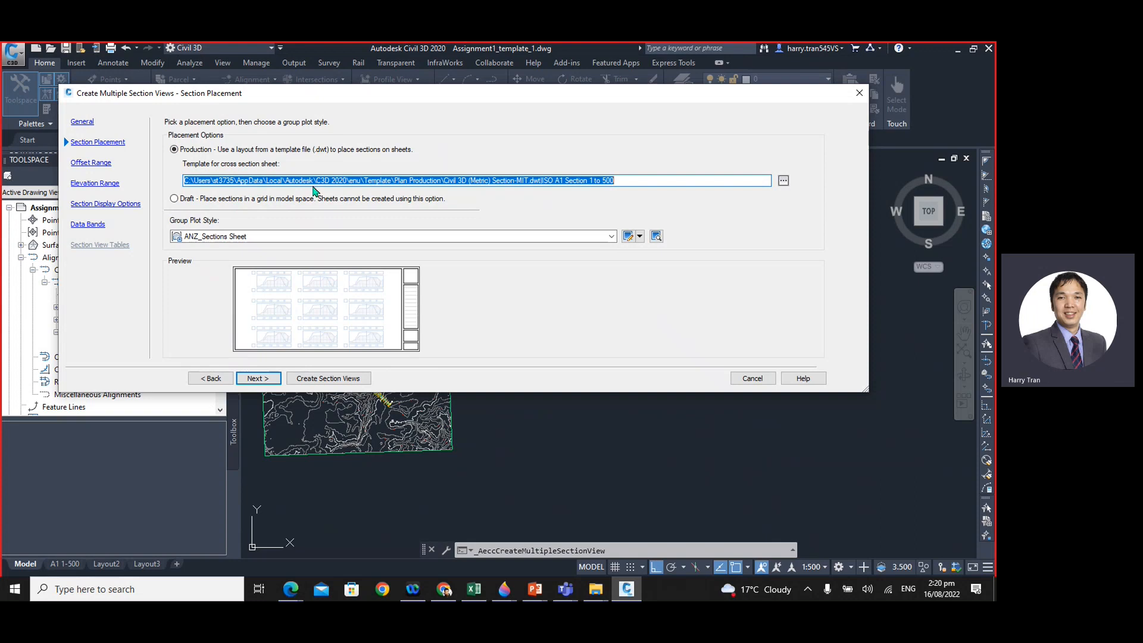
- Examine the cross section sheet template path, its file name and the layout scale given at its end
left_click(521, 183)
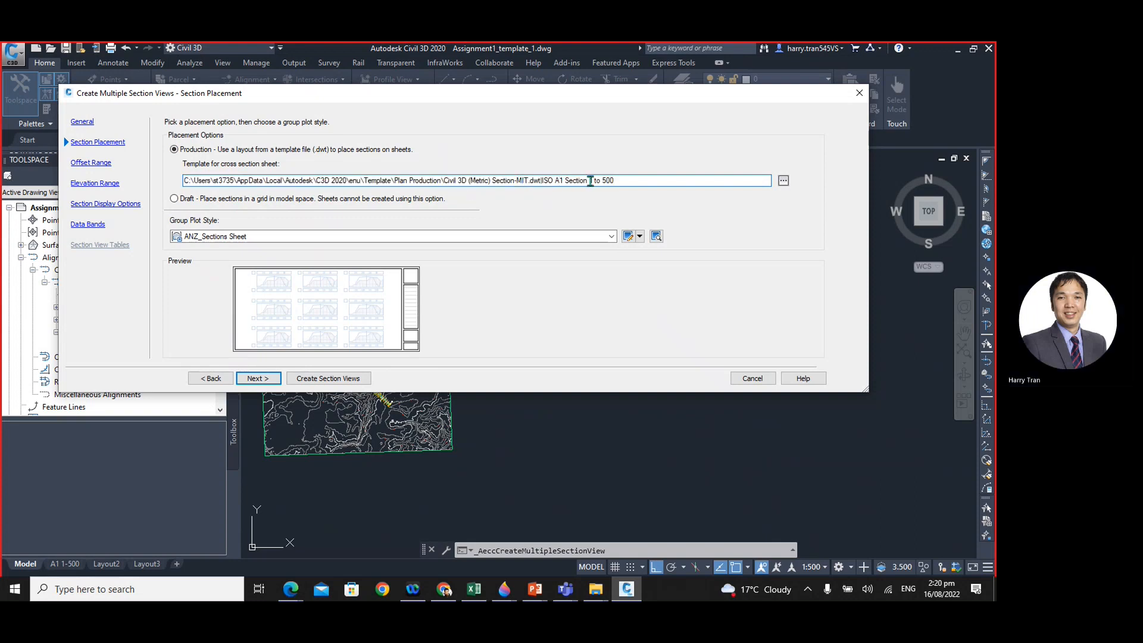
left_click(590, 182)
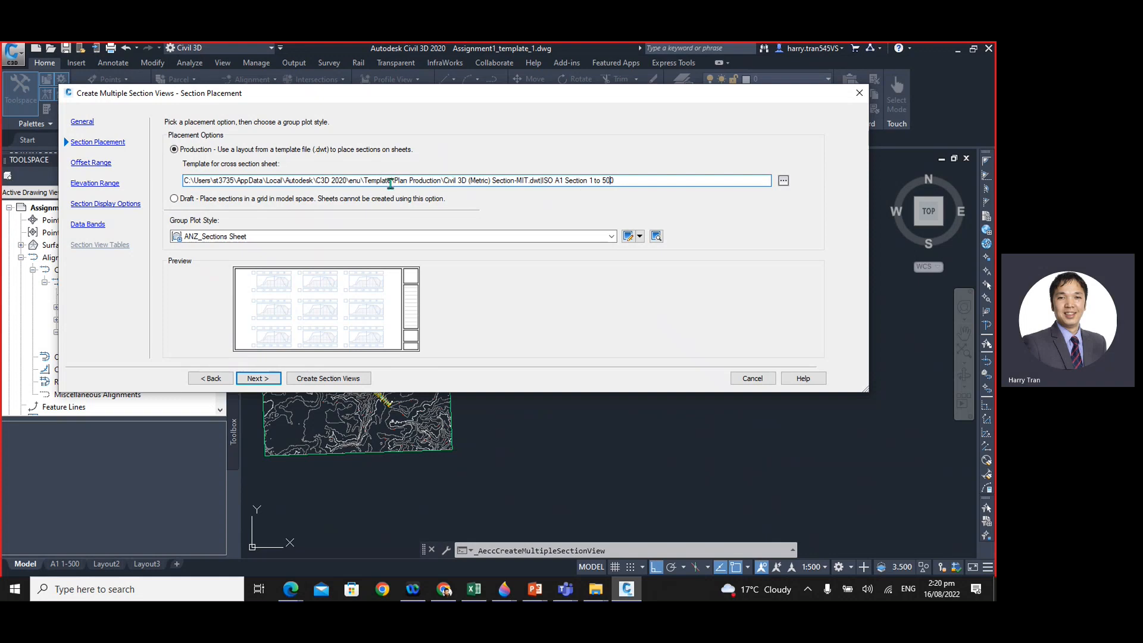
left_click_drag(364, 179, 385, 180)
left_click_drag(443, 180, 515, 182)
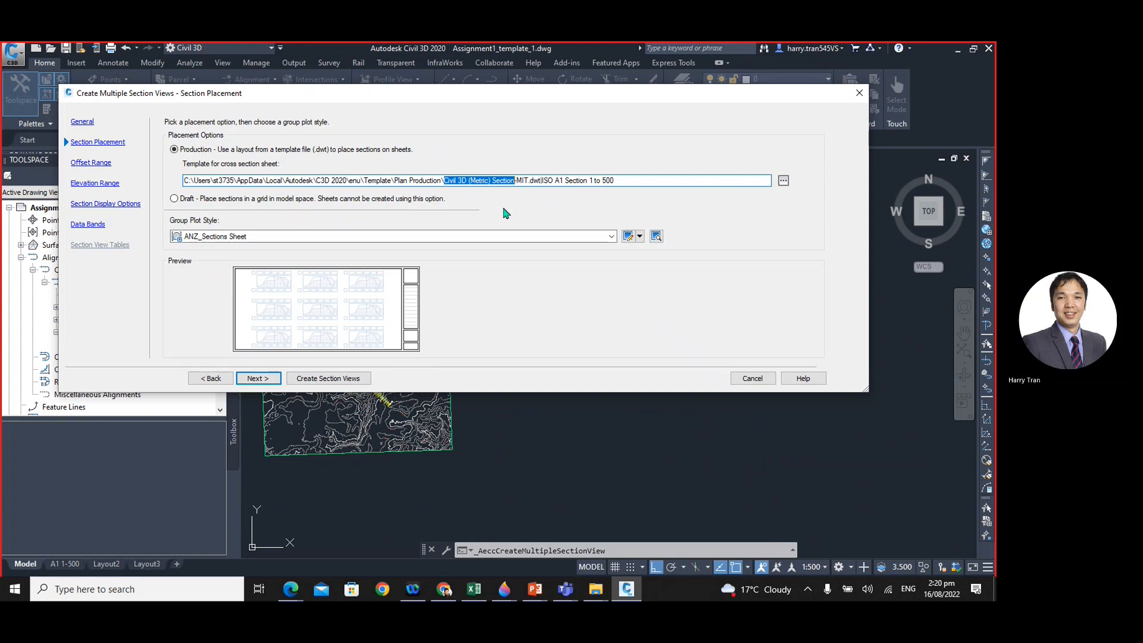
left_click(479, 181)
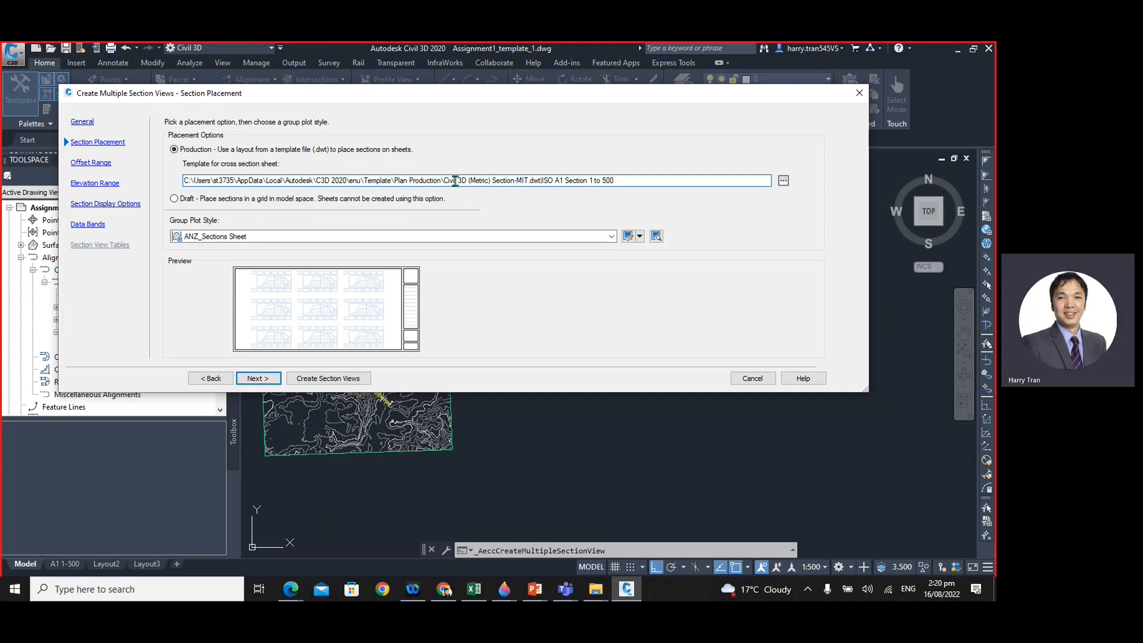
left_click_drag(444, 180, 508, 183)
left_click(517, 181)
left_click_drag(513, 180, 632, 181)
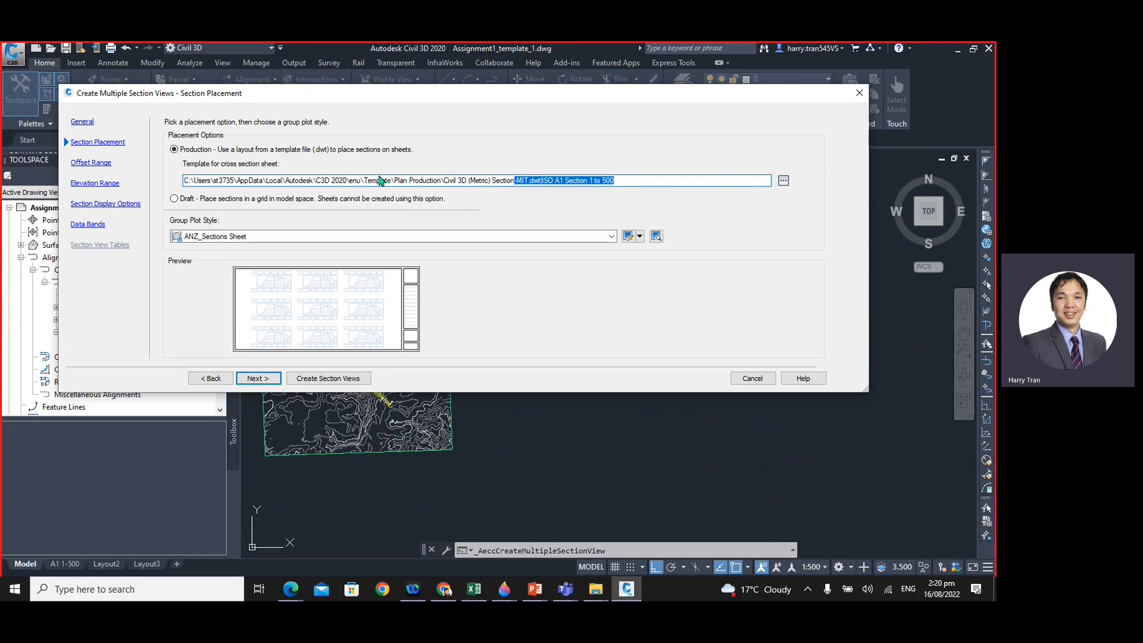
- Open the sheet layout choices for the section template, compare the A0 and A1 layouts, and select ISO A1 Section 1 to 500
left_click(784, 181)
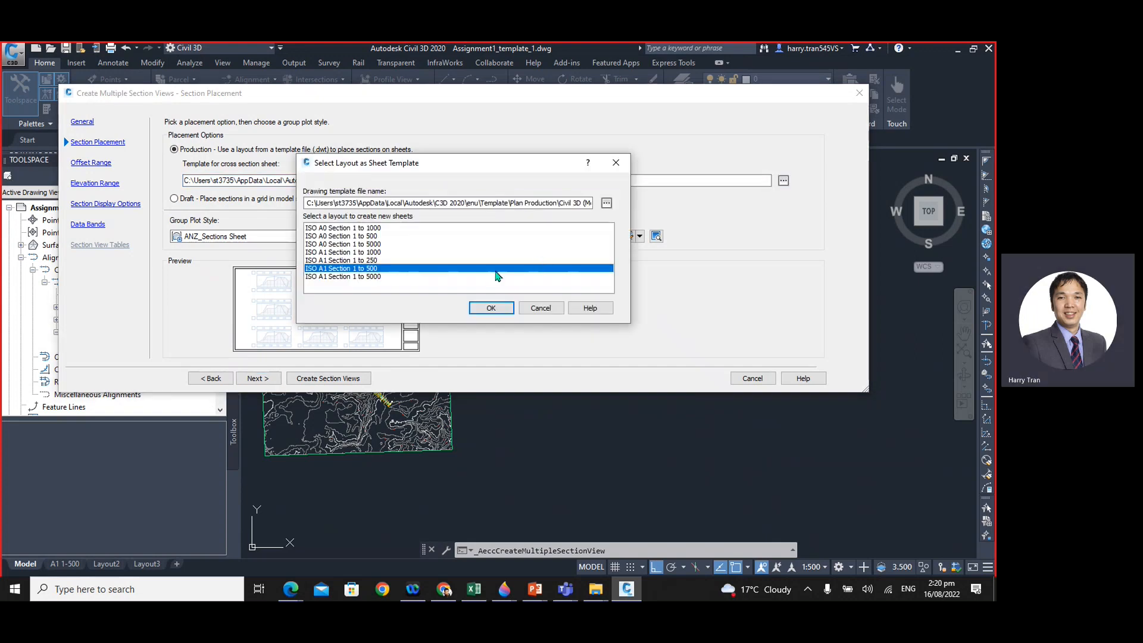
left_click(367, 231)
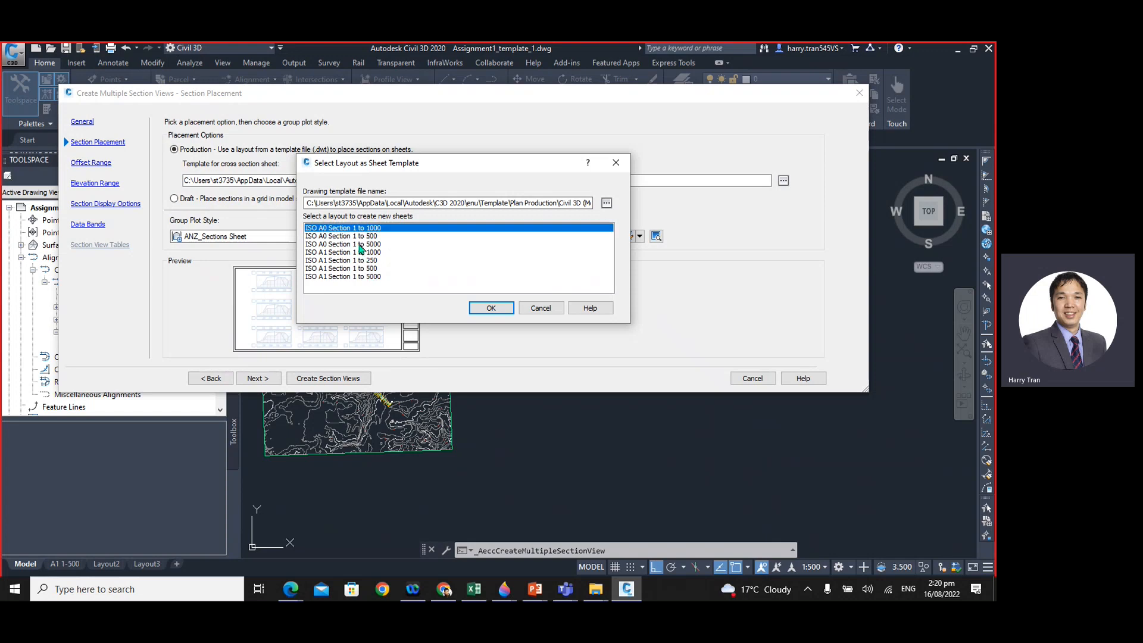
left_click(335, 271)
left_click(336, 245)
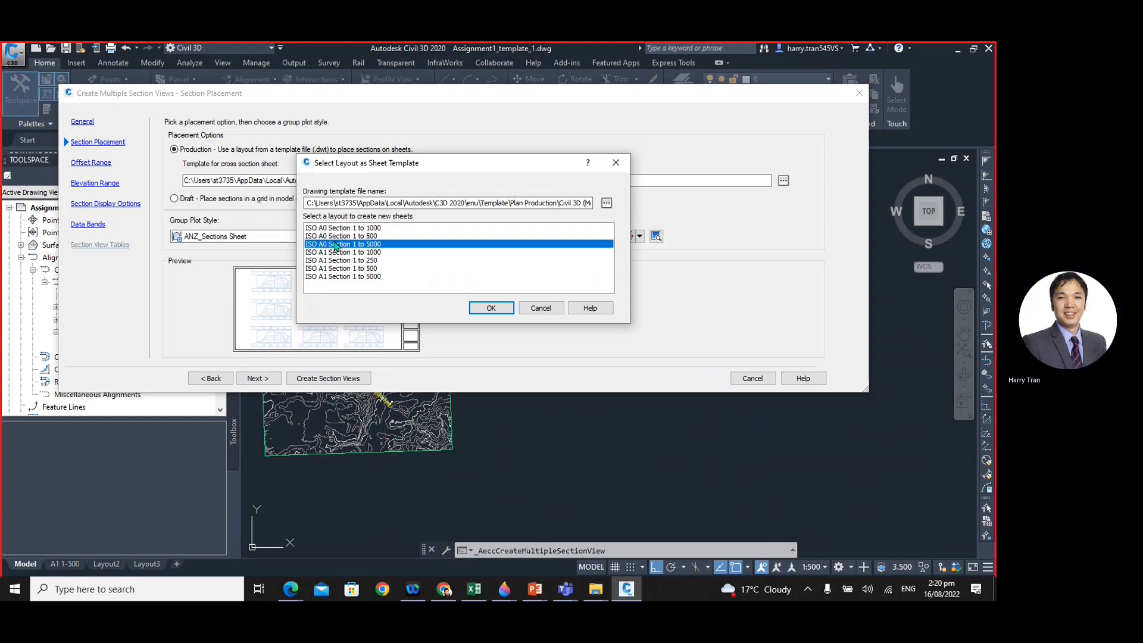
left_click(337, 229)
left_click(349, 269)
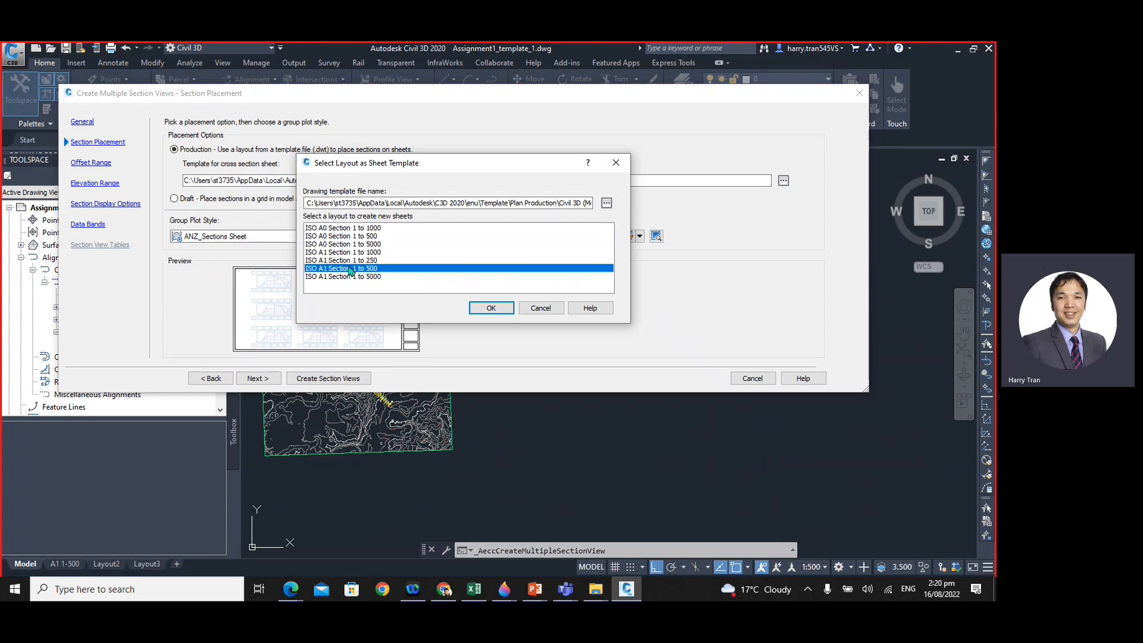
left_click(346, 253)
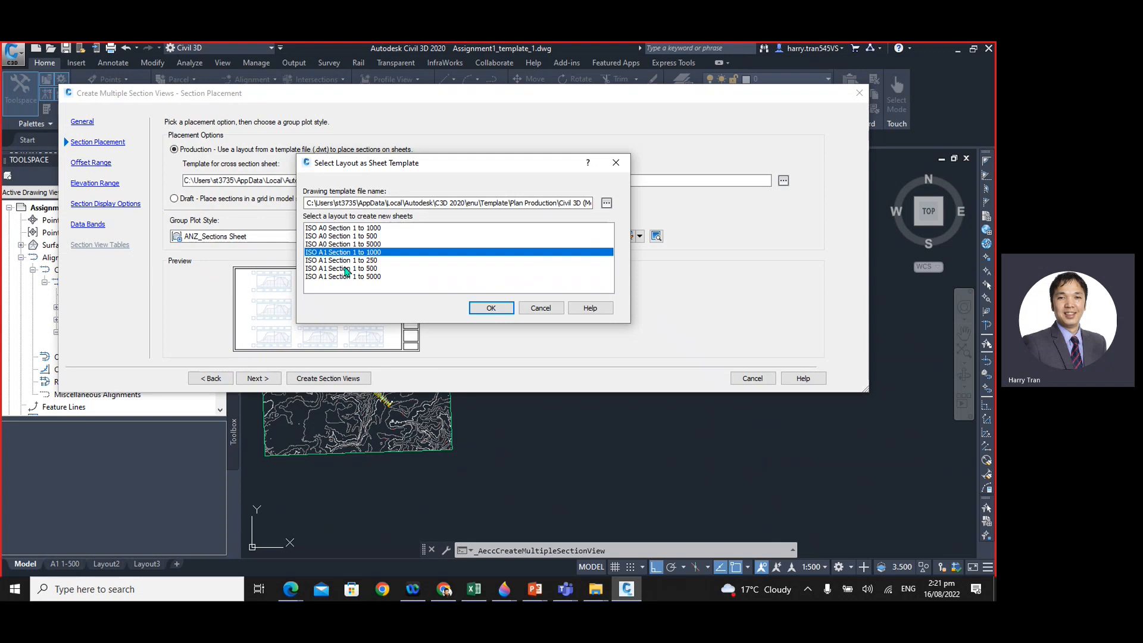
left_click(341, 268)
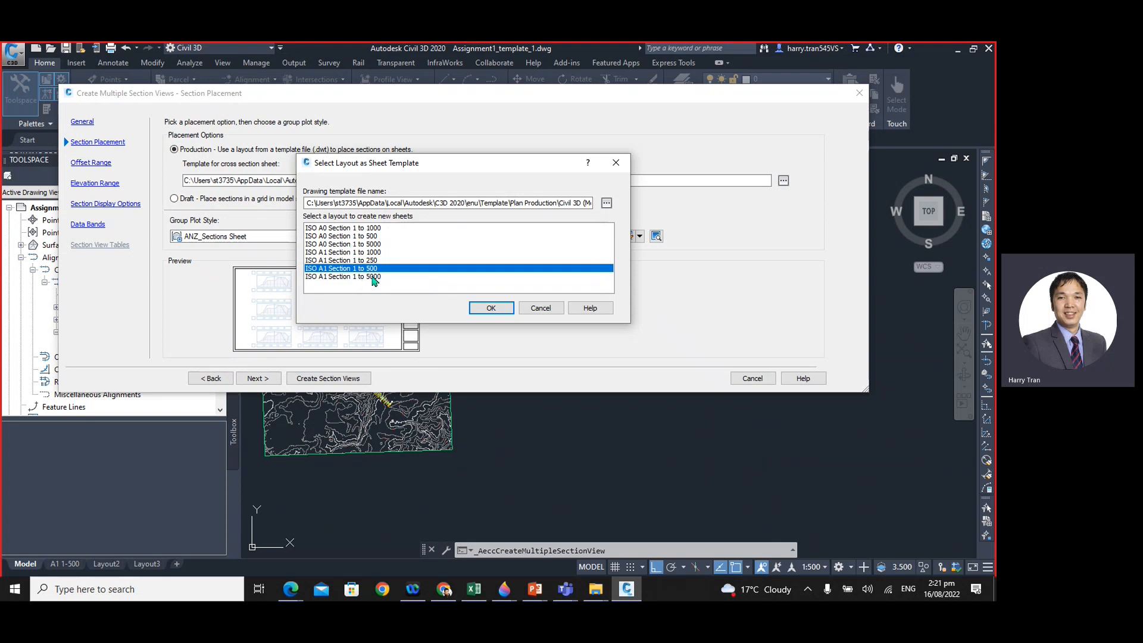
- Browse for a drawing template file for the section sheets and open the Plan Production folder
left_click(606, 203)
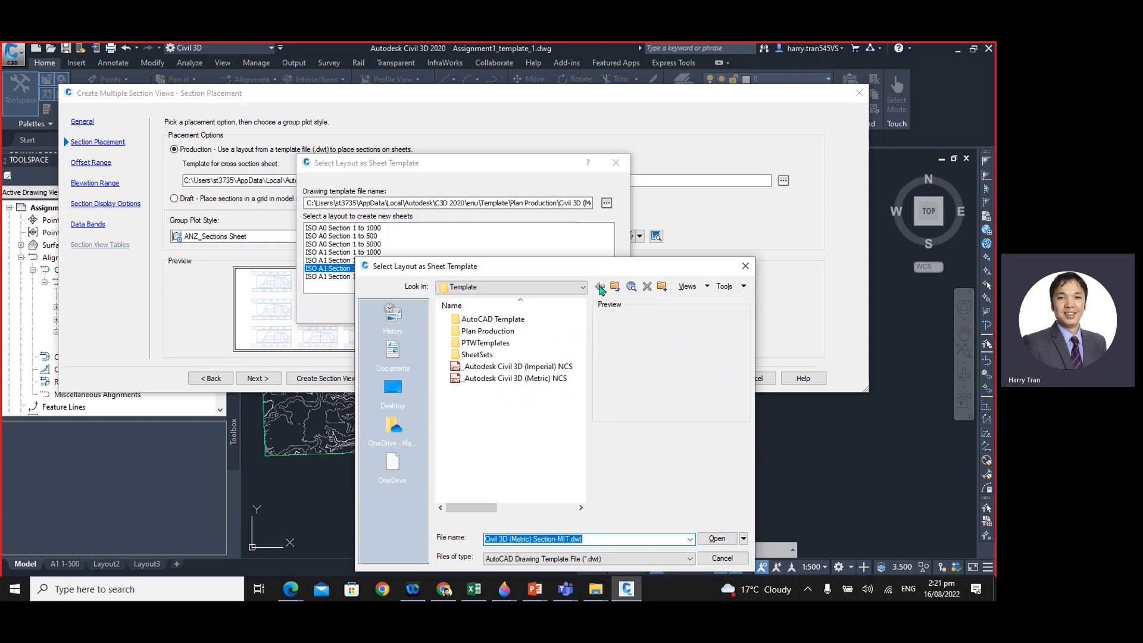
left_click(479, 287)
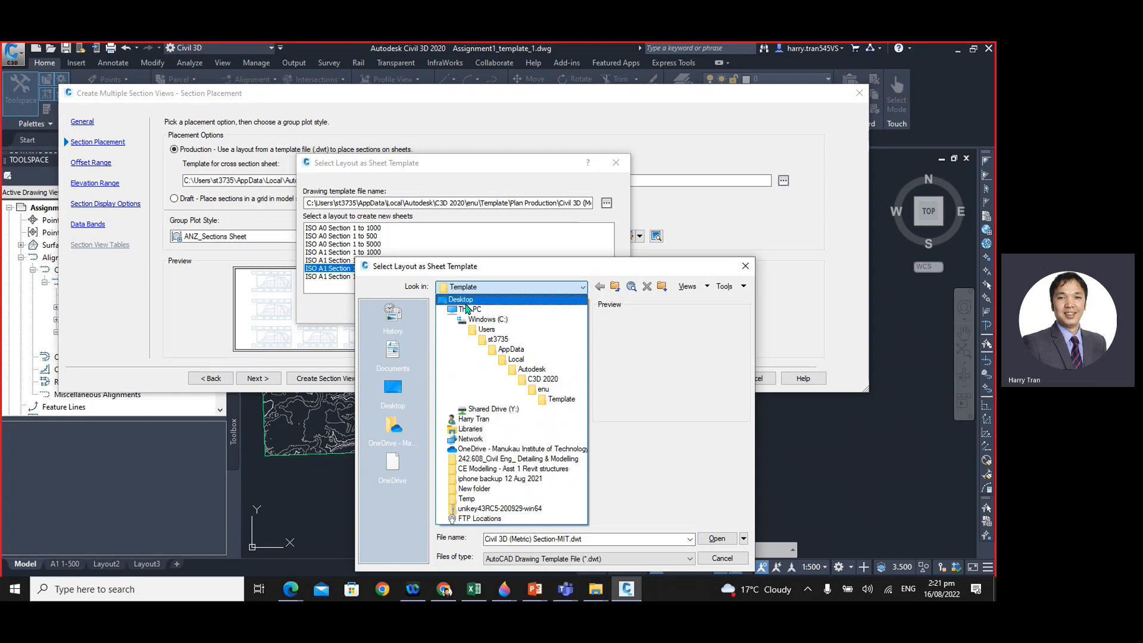
left_click(697, 390)
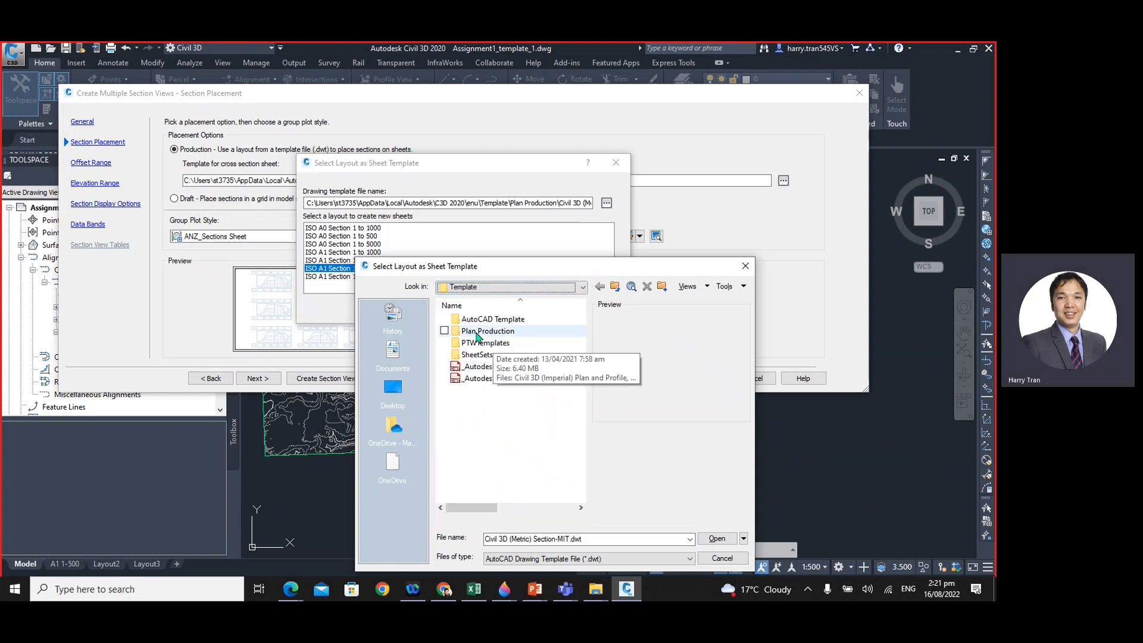
double_click(499, 332)
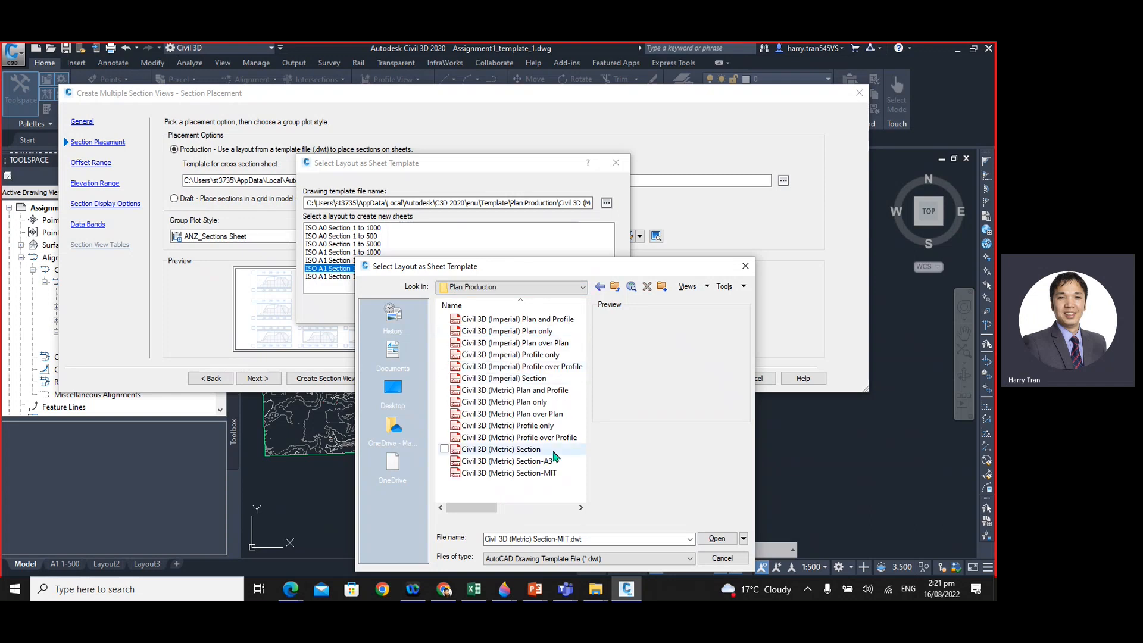
right_click(489, 450)
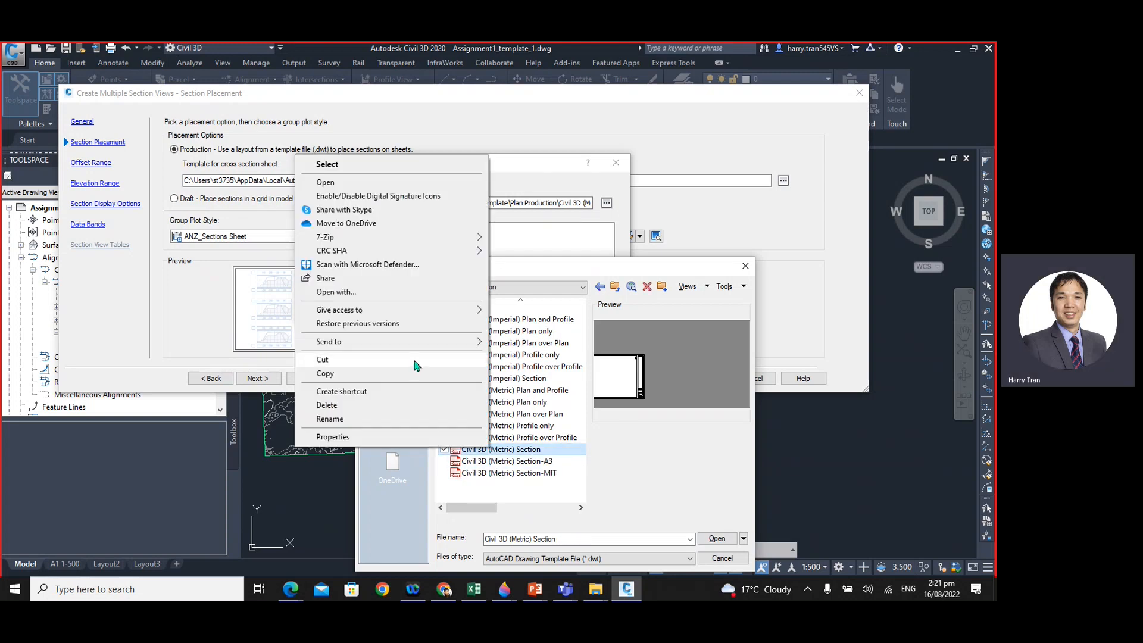
left_click(524, 488)
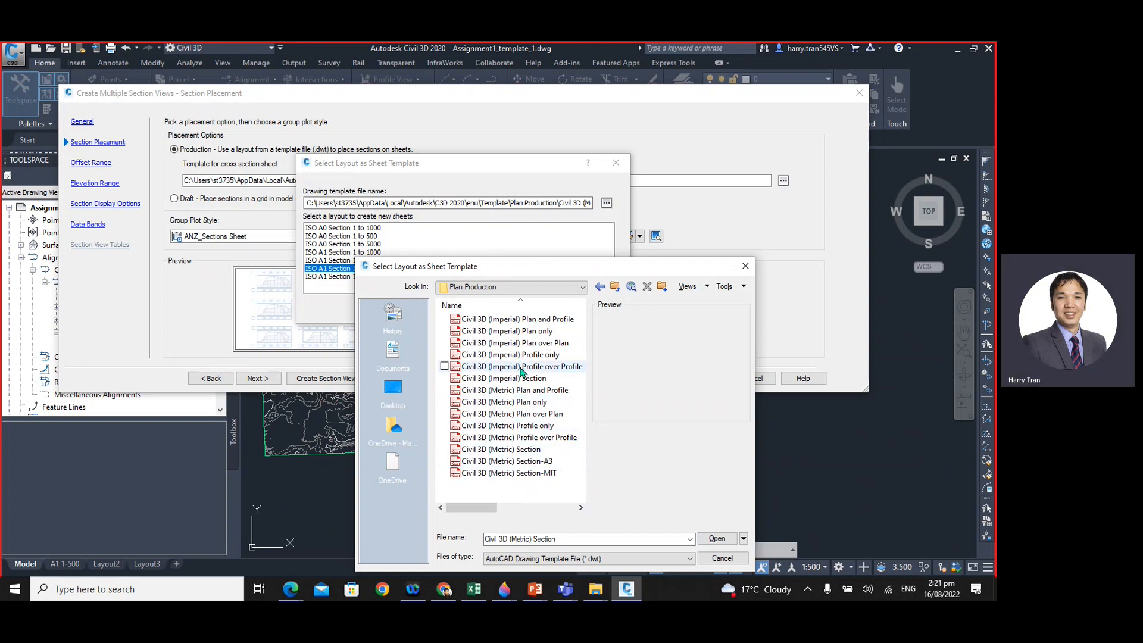
- Duplicate the Civil 3D (Metric) Section template file within the Plan Production folder
right_click(526, 456)
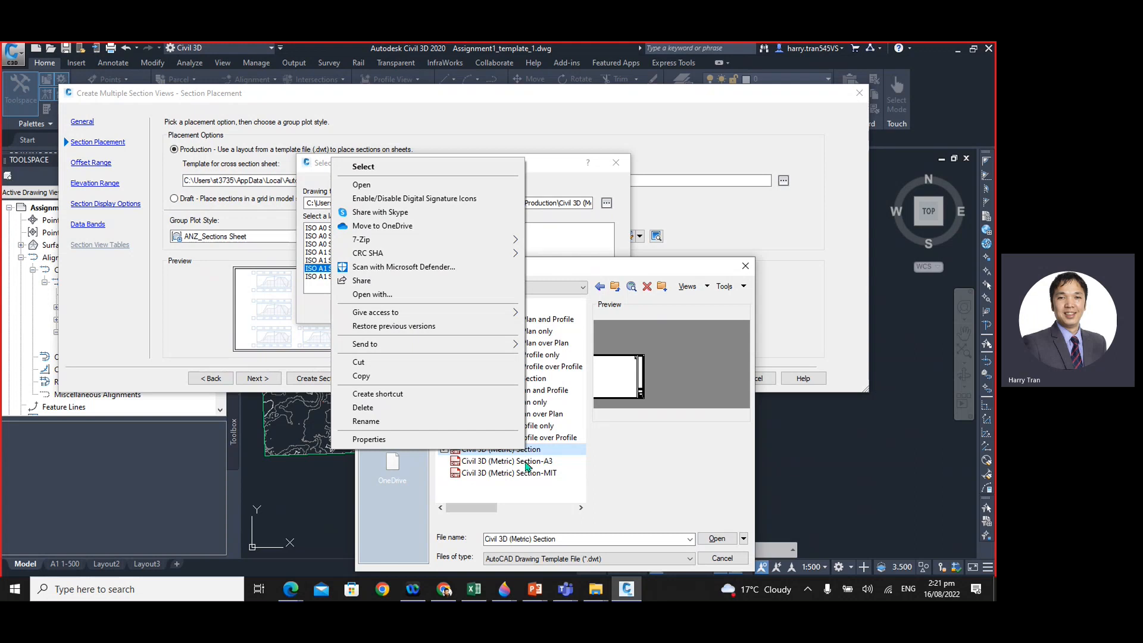
left_click(409, 377)
right_click(484, 486)
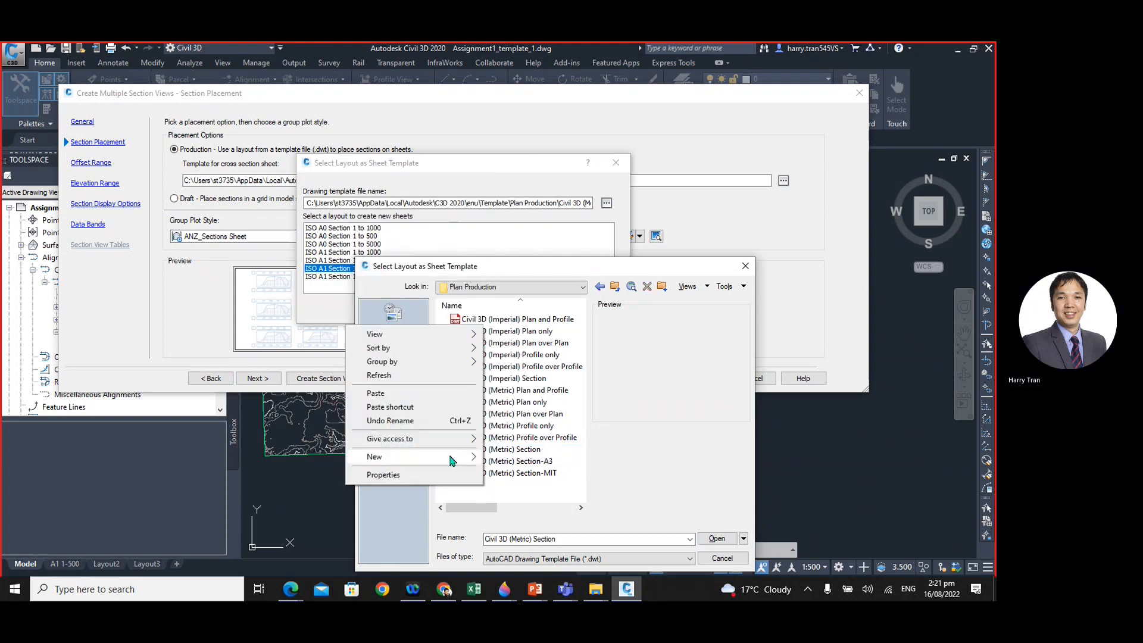
left_click(417, 394)
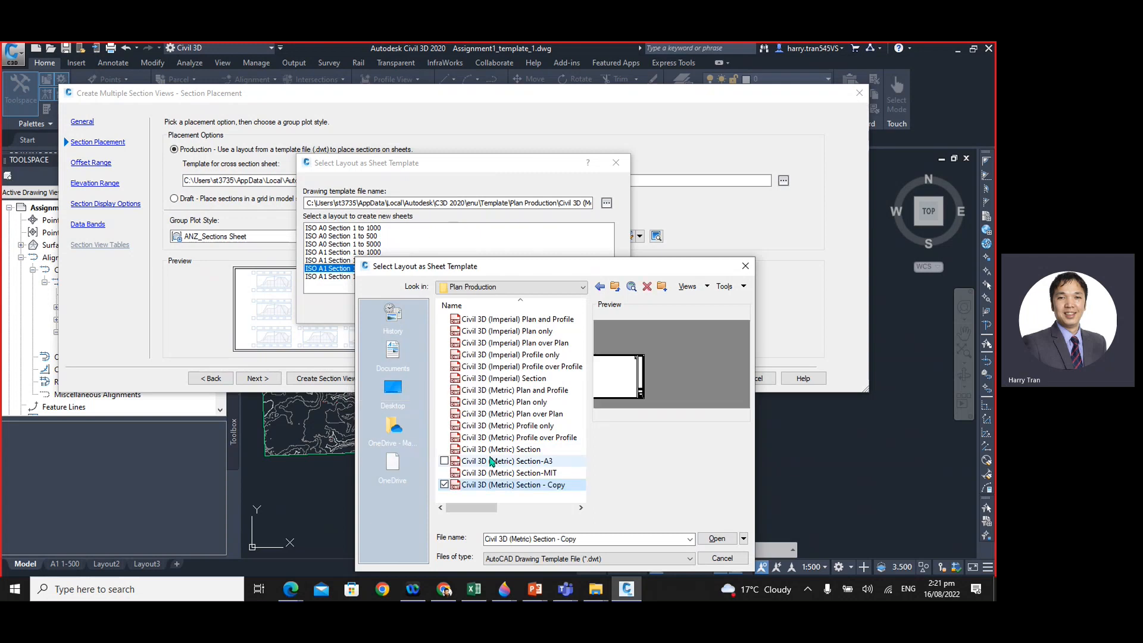
- Rename the copied template file as Civil 3D (Metric) Section - HT
left_click(555, 487)
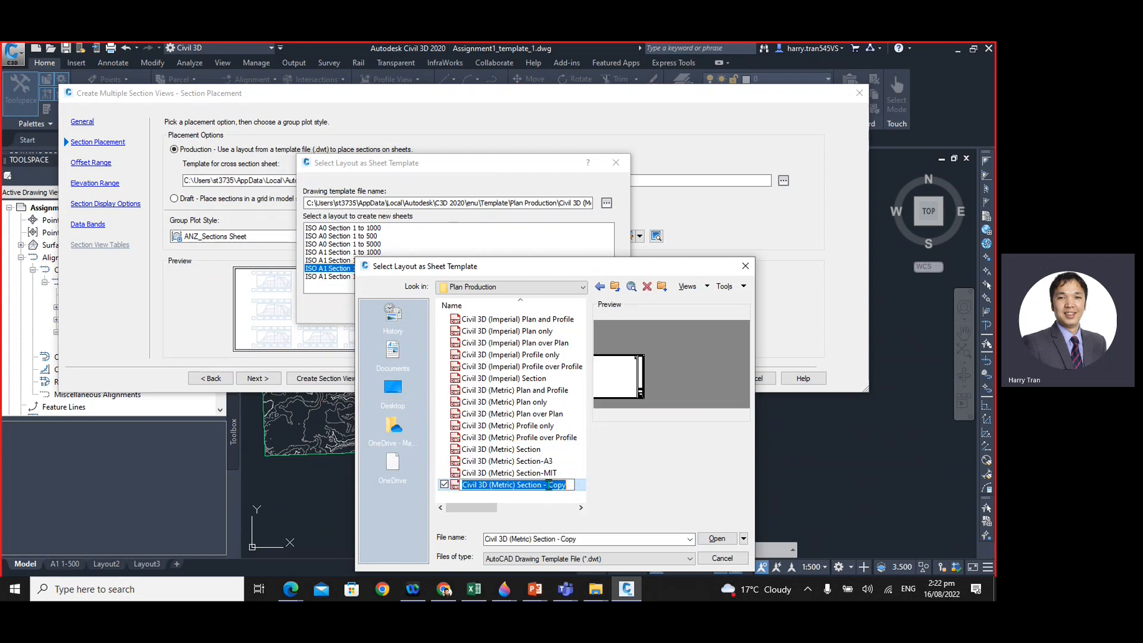
left_click(549, 485)
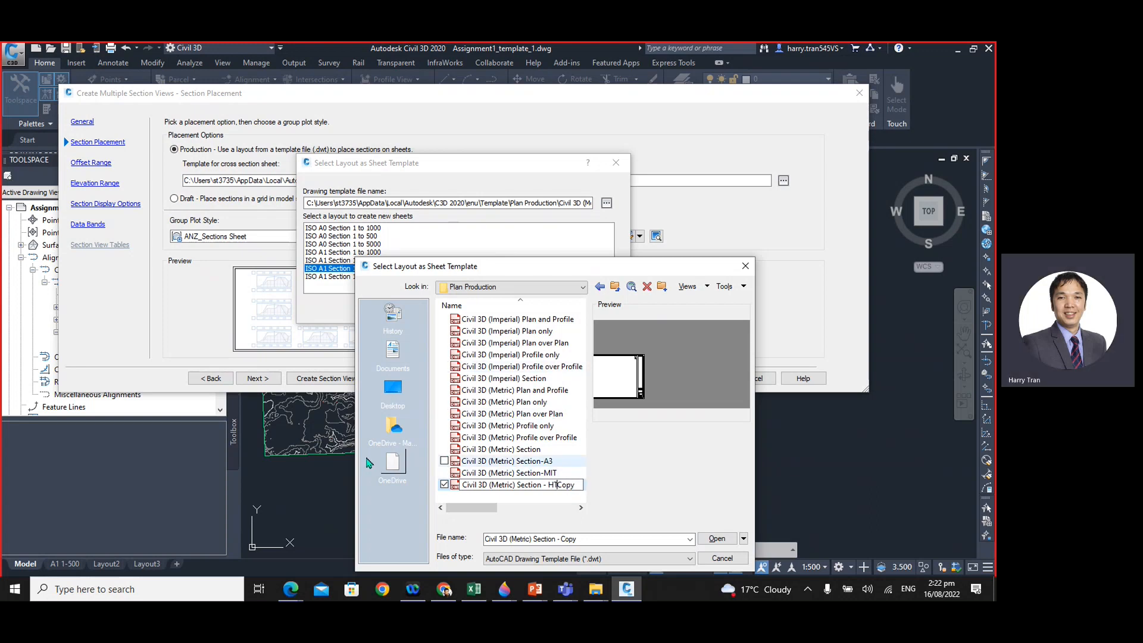
key("BackSpace")
key("Return")
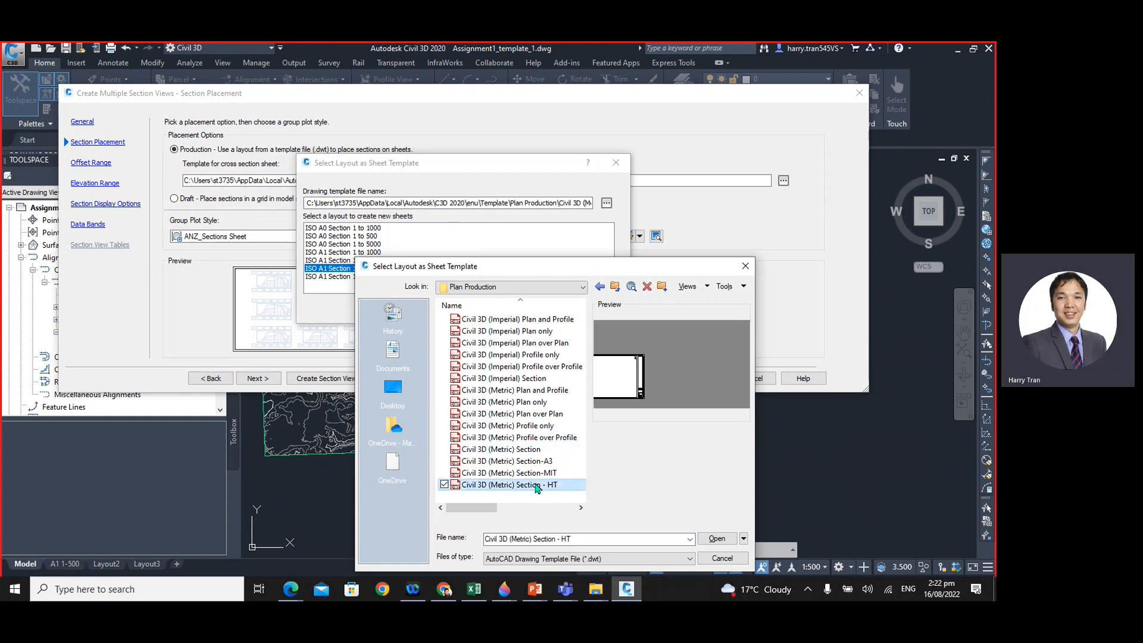
- Open the Civil 3D (Metric) Section - HT template with AutoCAD Application, and cancel the template selection and the section view creation
right_click(539, 486)
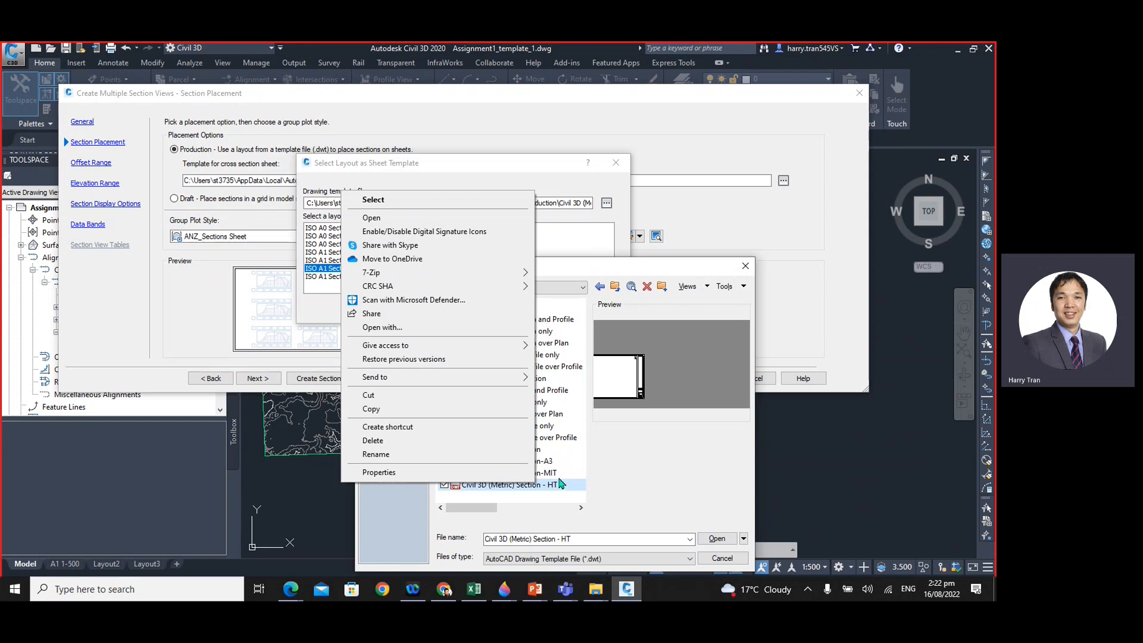
left_click(408, 331)
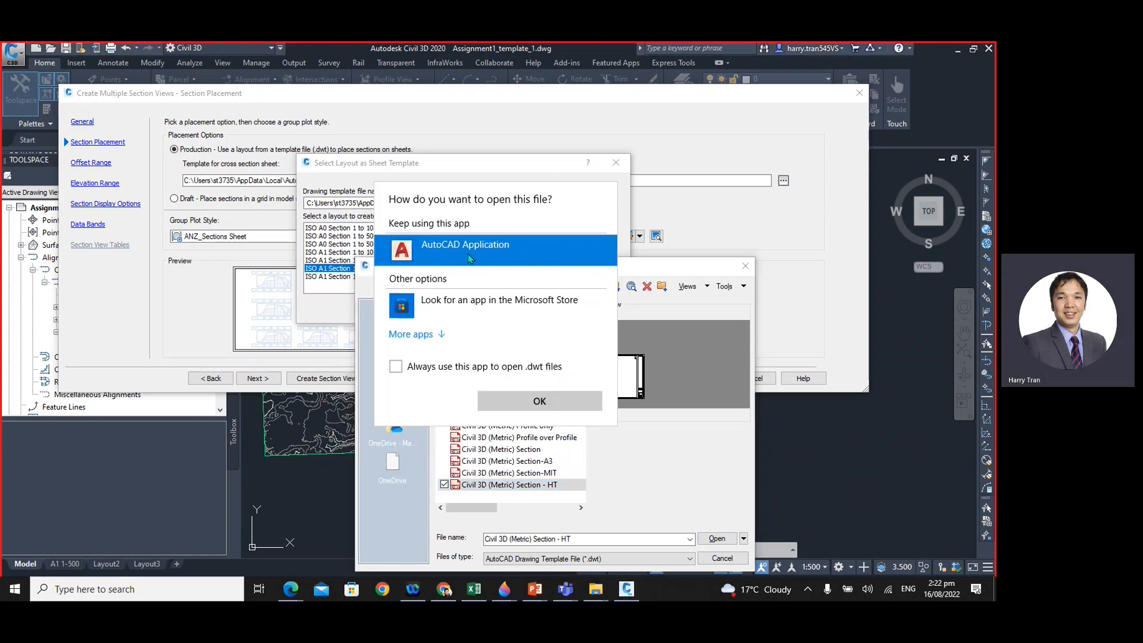
left_click(542, 402)
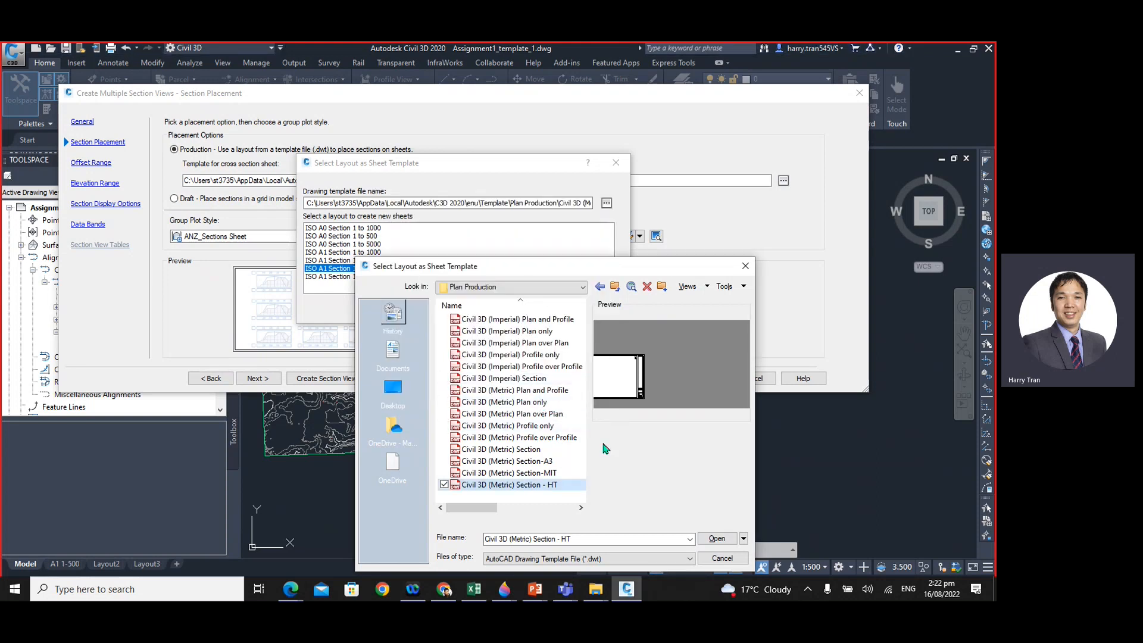
left_click(722, 558)
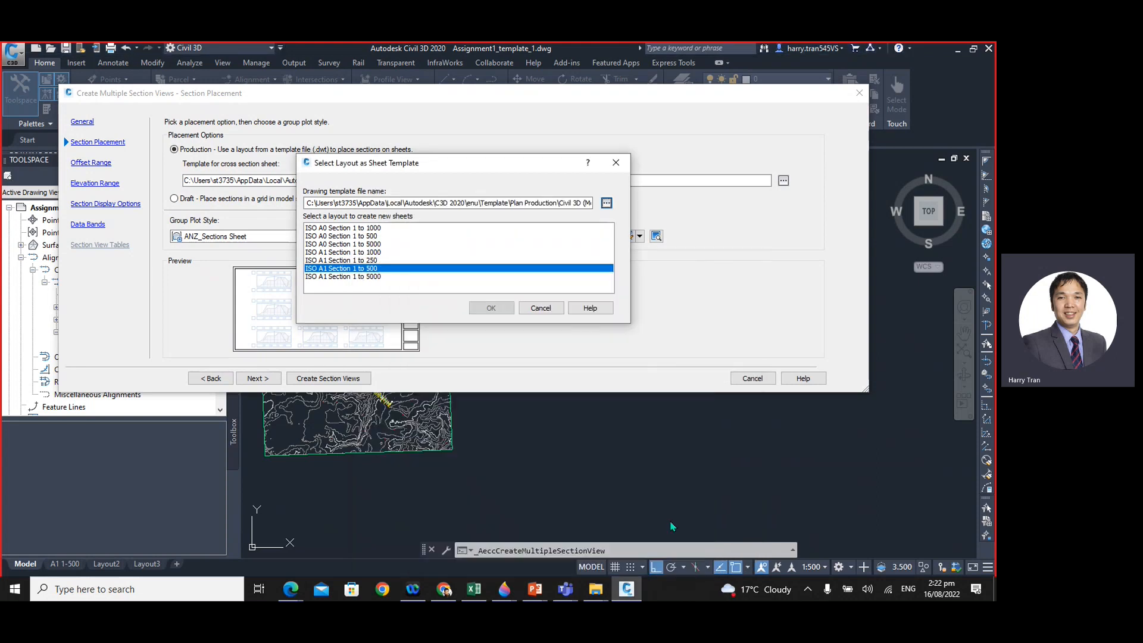
left_click(541, 308)
left_click(753, 380)
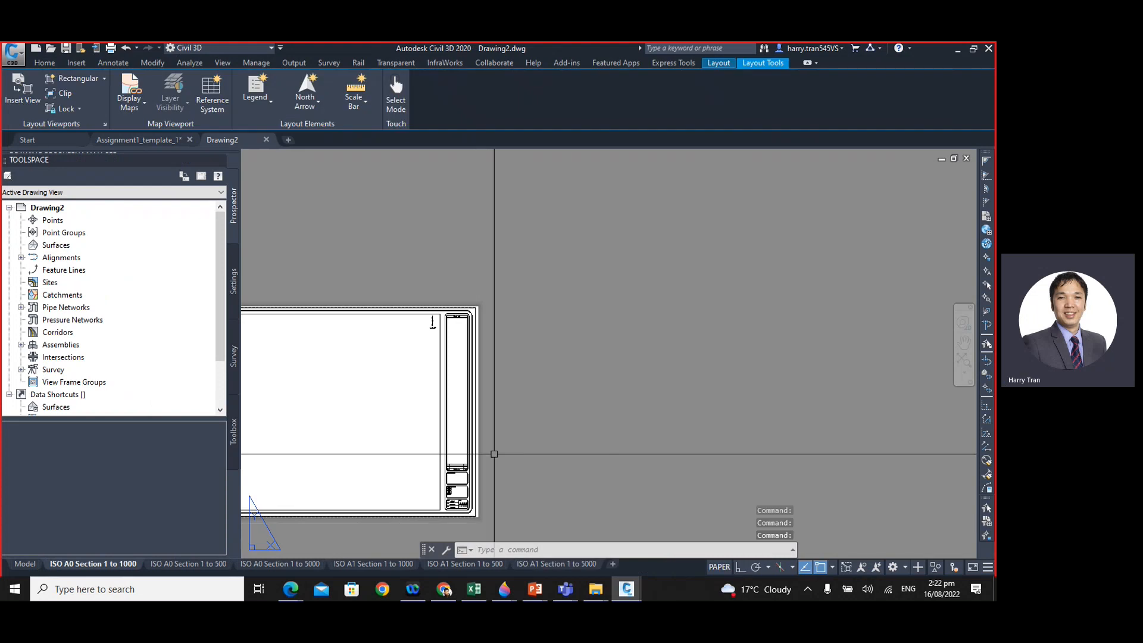
- Examine the sheet border, title block and drawing area of the ISO A0 Section 1 to 1000 layout
scroll(495, 403, "down", 2)
middle_click_drag(434, 417, 607, 337)
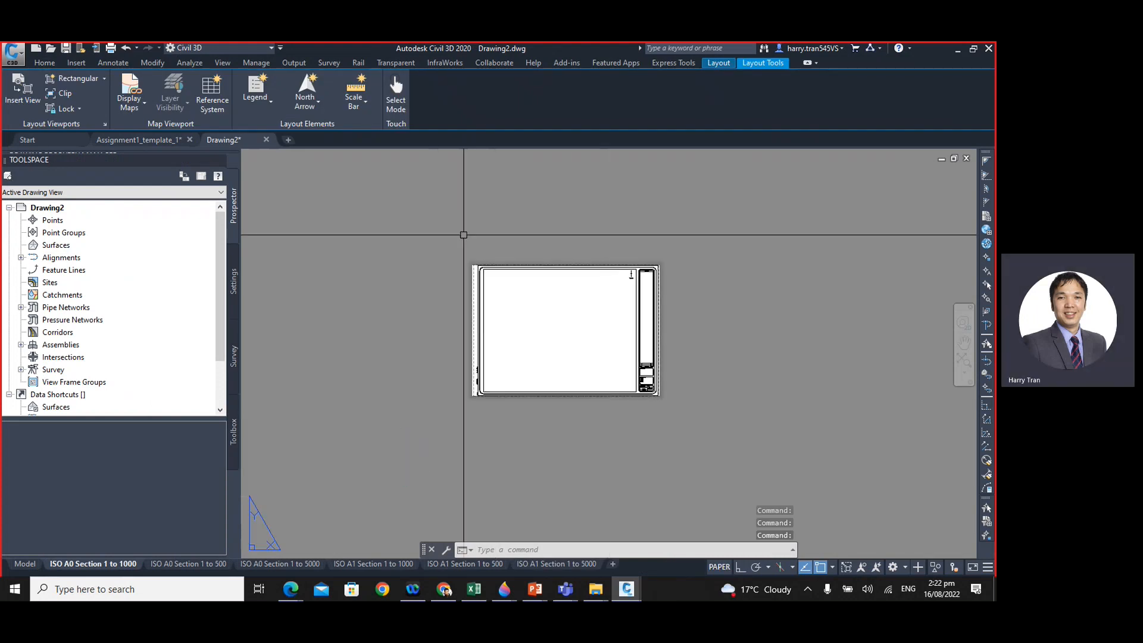
scroll(517, 301, "up", 5)
scroll(543, 332, "down", 3)
scroll(498, 334, "up", 2)
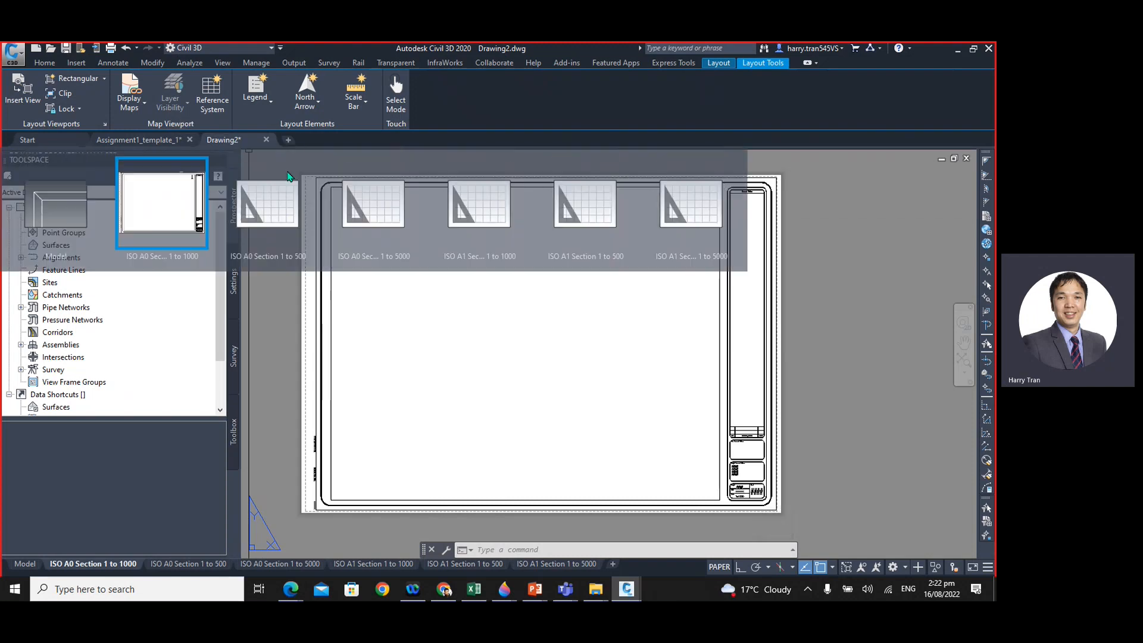
left_click(14, 59)
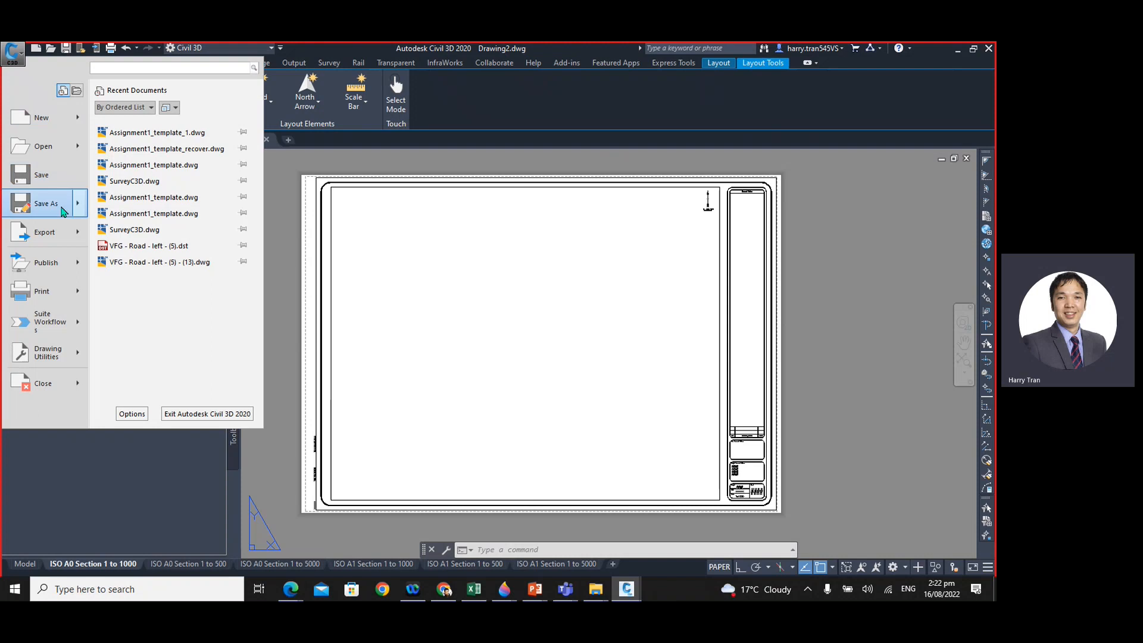
left_click(530, 344)
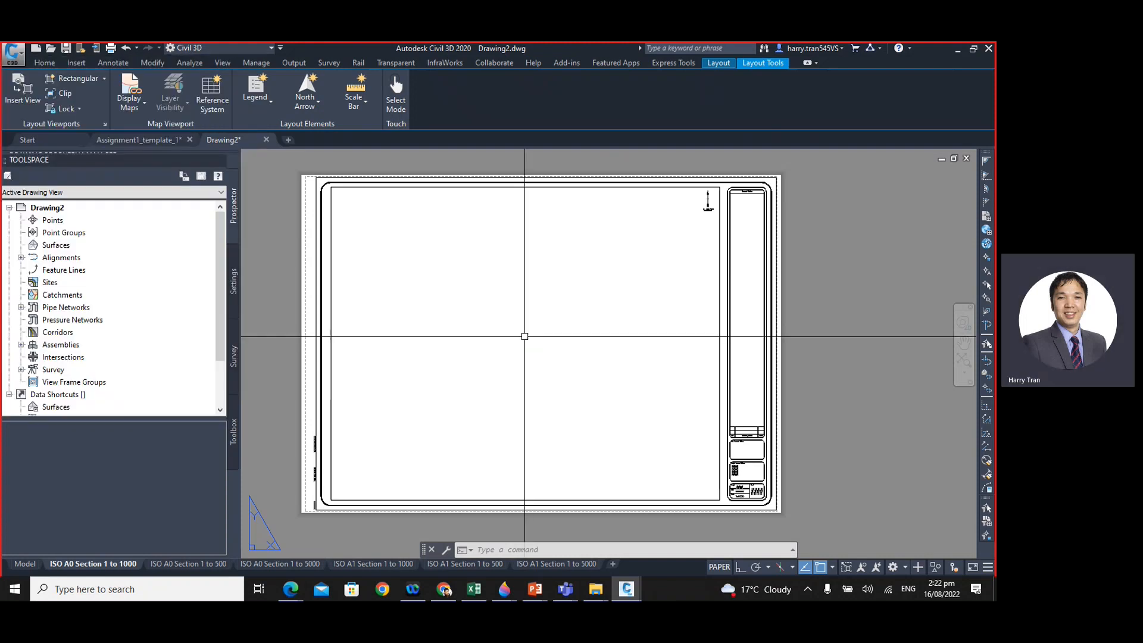
scroll(498, 337, "down", 2)
scroll(500, 340, "up", 2)
middle_click_drag(500, 339, 526, 352)
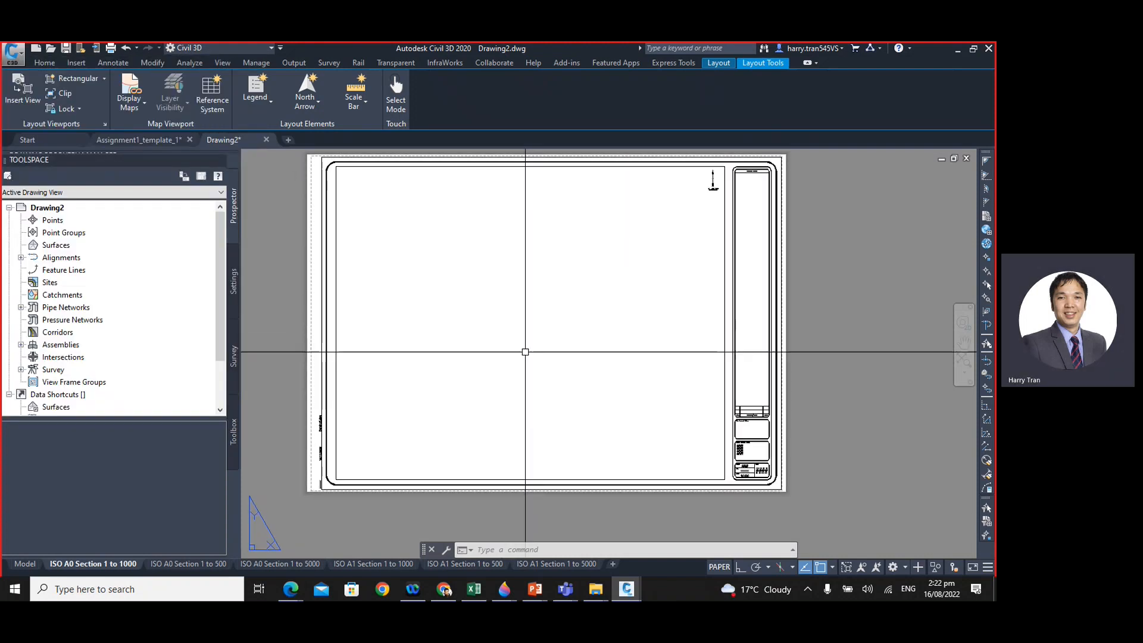
middle_click_drag(707, 453, 688, 451)
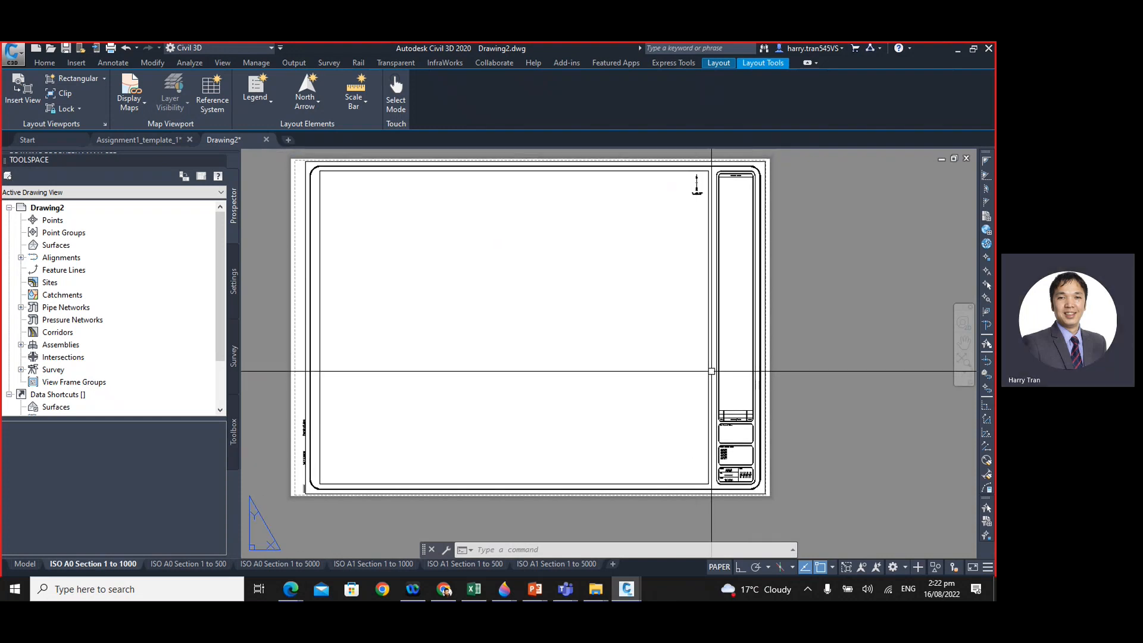
- Look through the other ISO A0 section layouts and switch to the ISO A1 Section 1 to 5000 layout
left_click(215, 568)
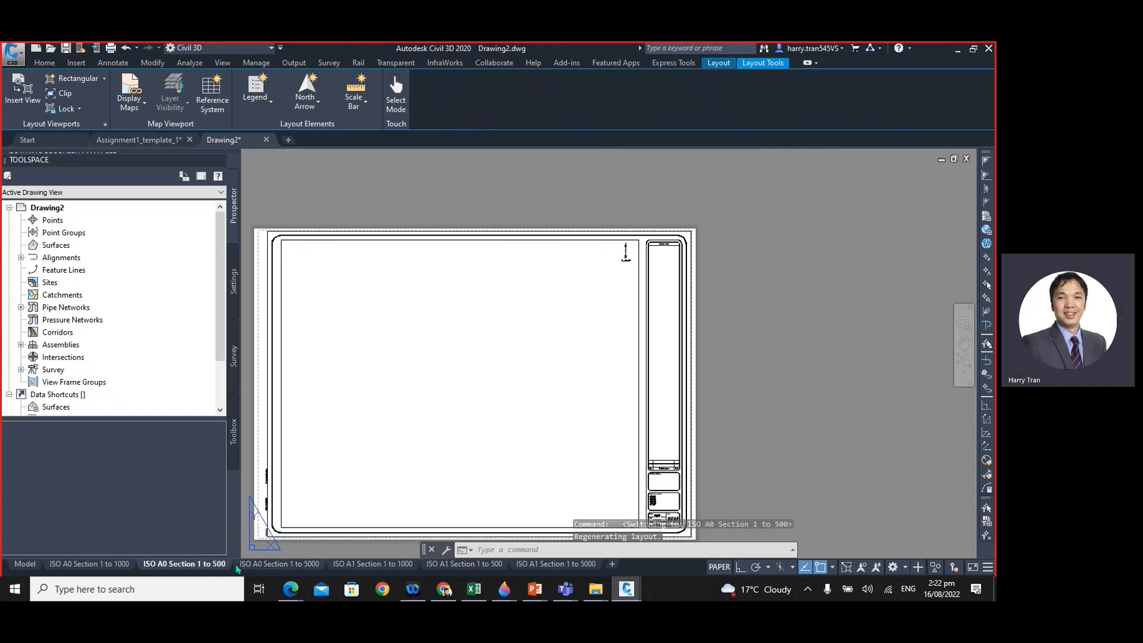
left_click(284, 566)
left_click(578, 567)
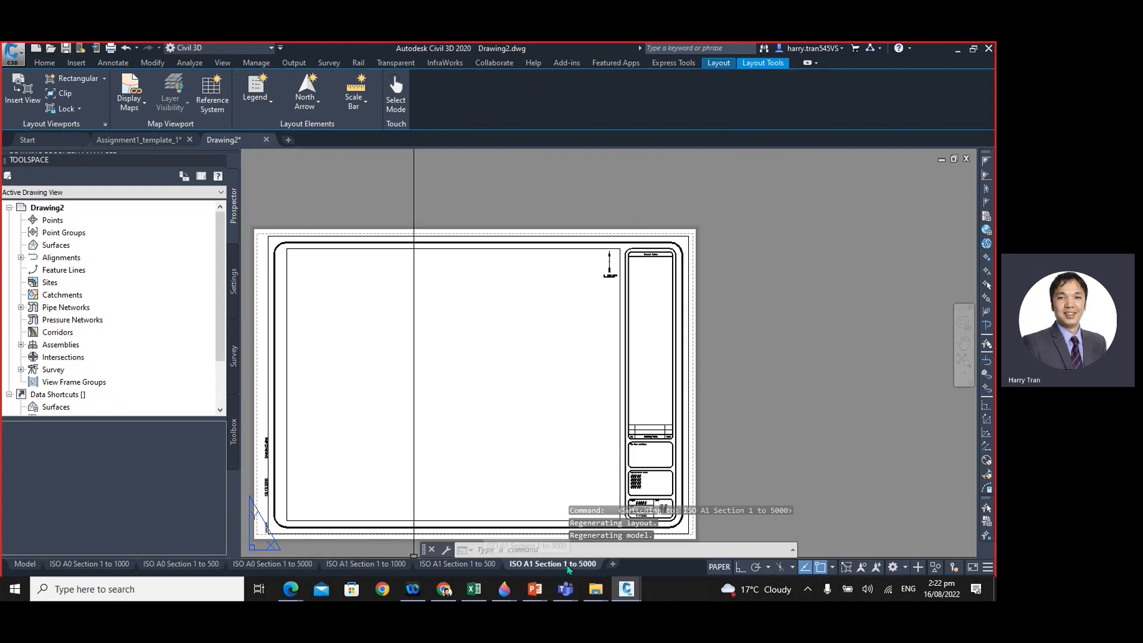
- Review the page setup of the ISO A1 Section 1 to 5000 layout and its available paper sizes, leaving without changes
right_click(568, 568)
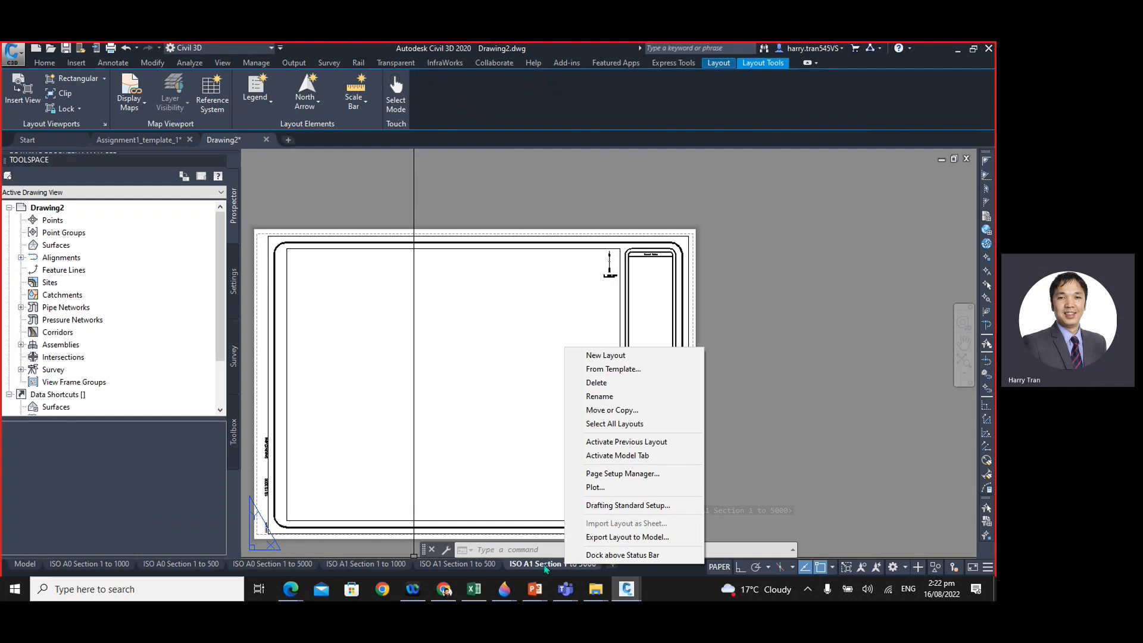
left_click(607, 475)
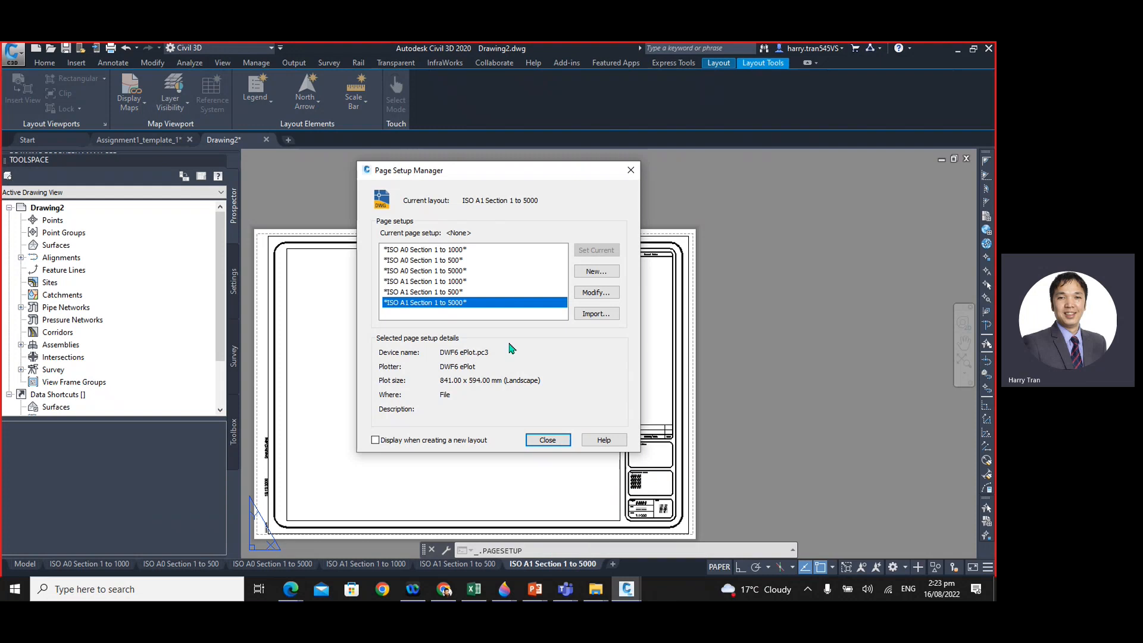
left_click(596, 292)
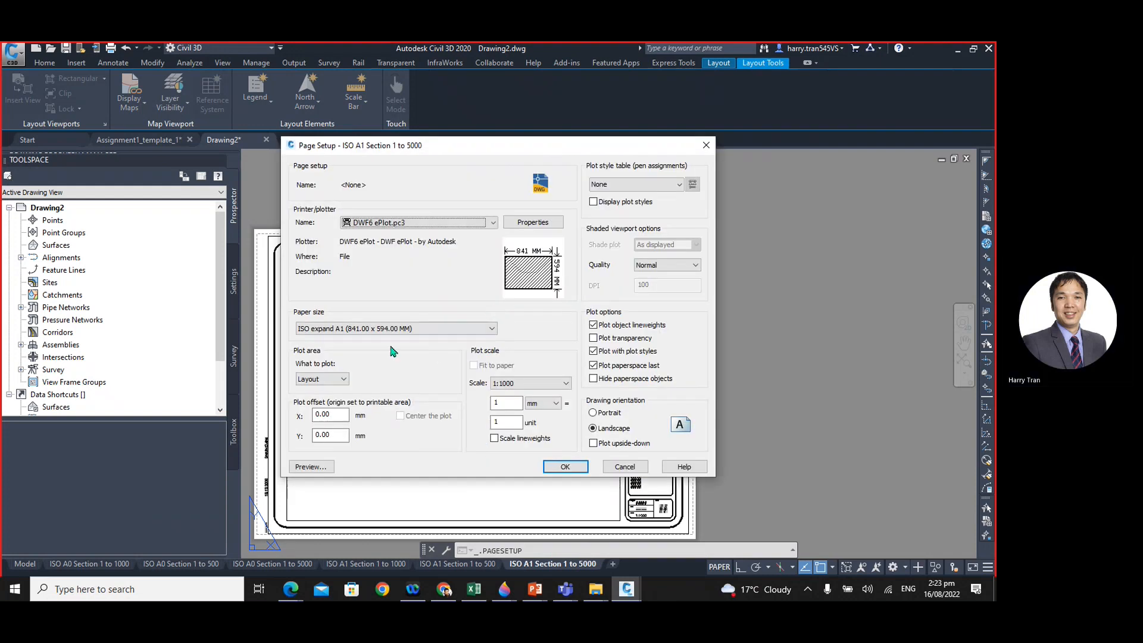
left_click(317, 328)
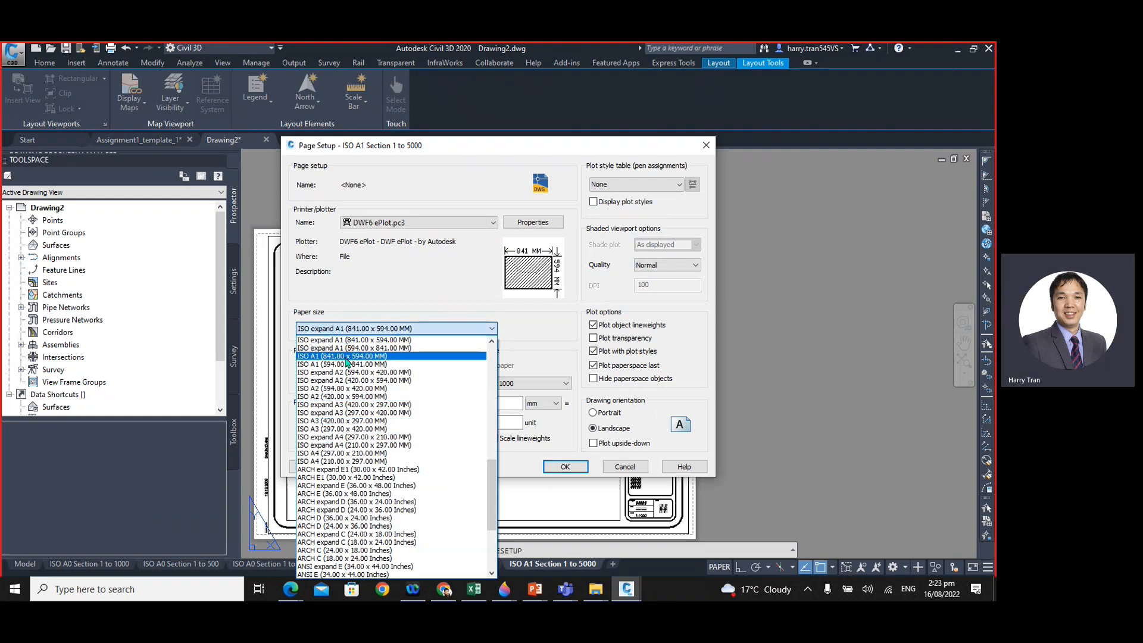
left_click(622, 470)
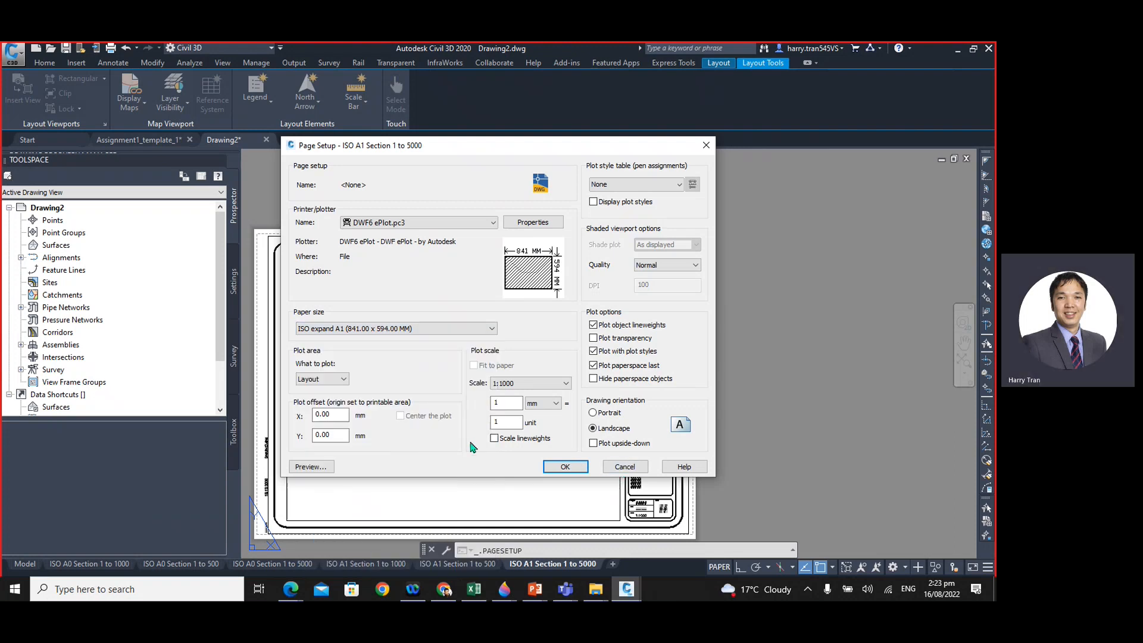
left_click(624, 468)
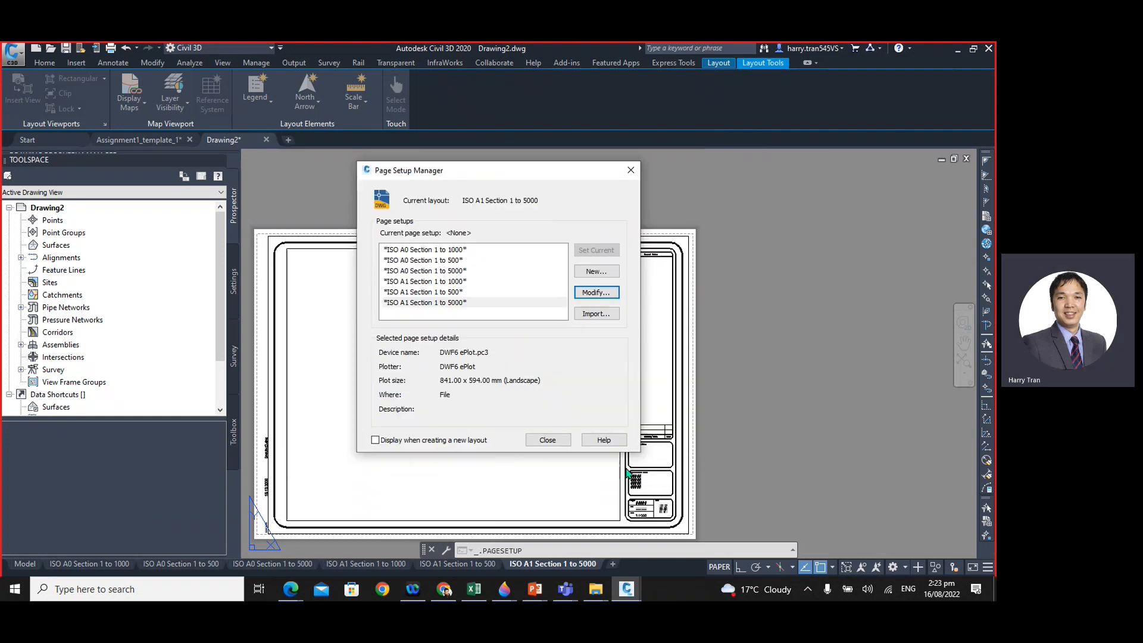
left_click(545, 440)
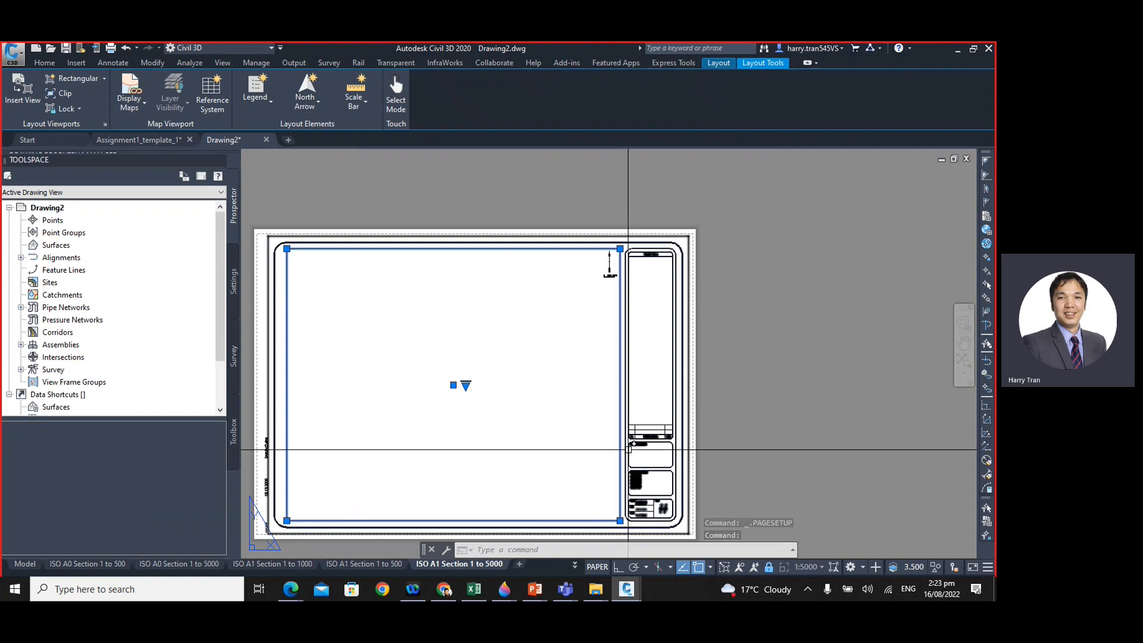
- Turn off the display lock of the main viewport on the ISO A1 Section 1 to 5000 layout
right_click(572, 248)
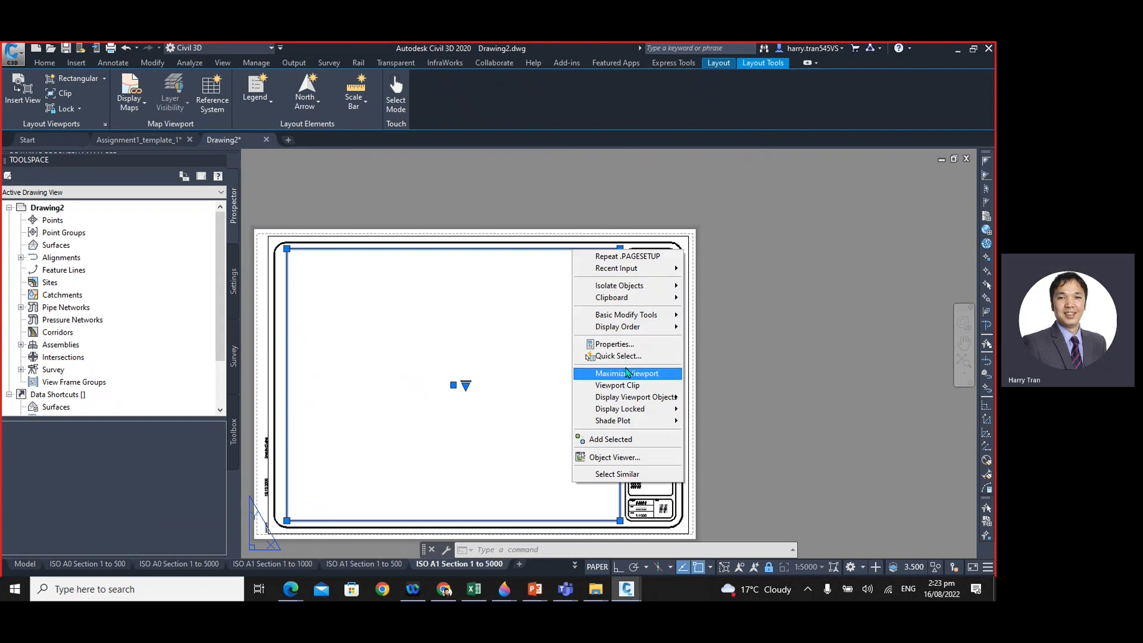
left_click(610, 344)
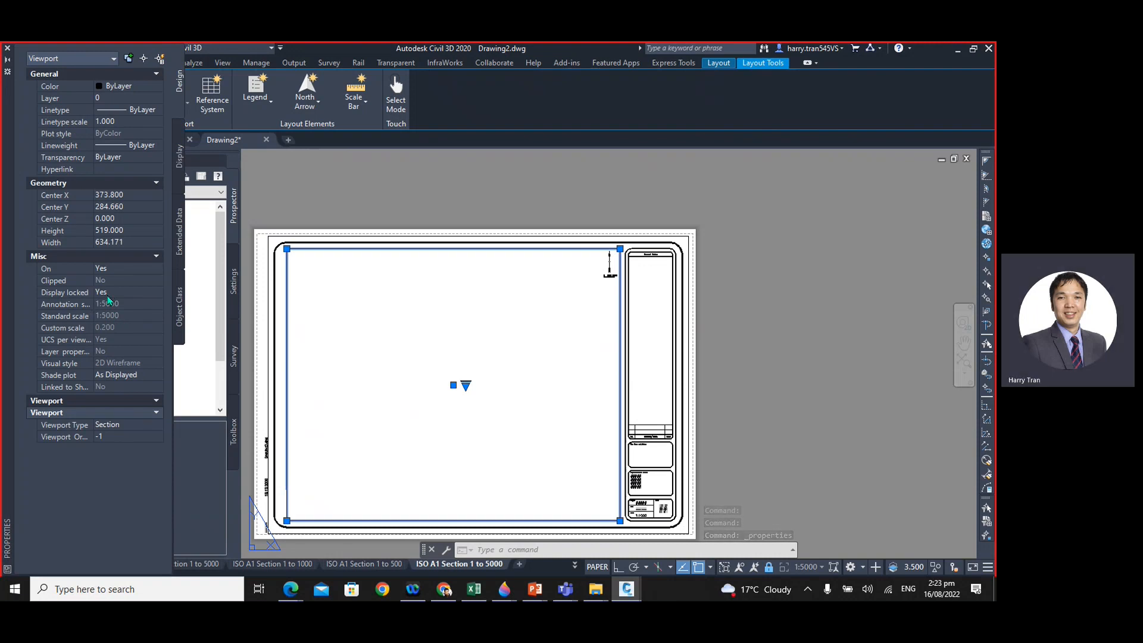
left_click(109, 296)
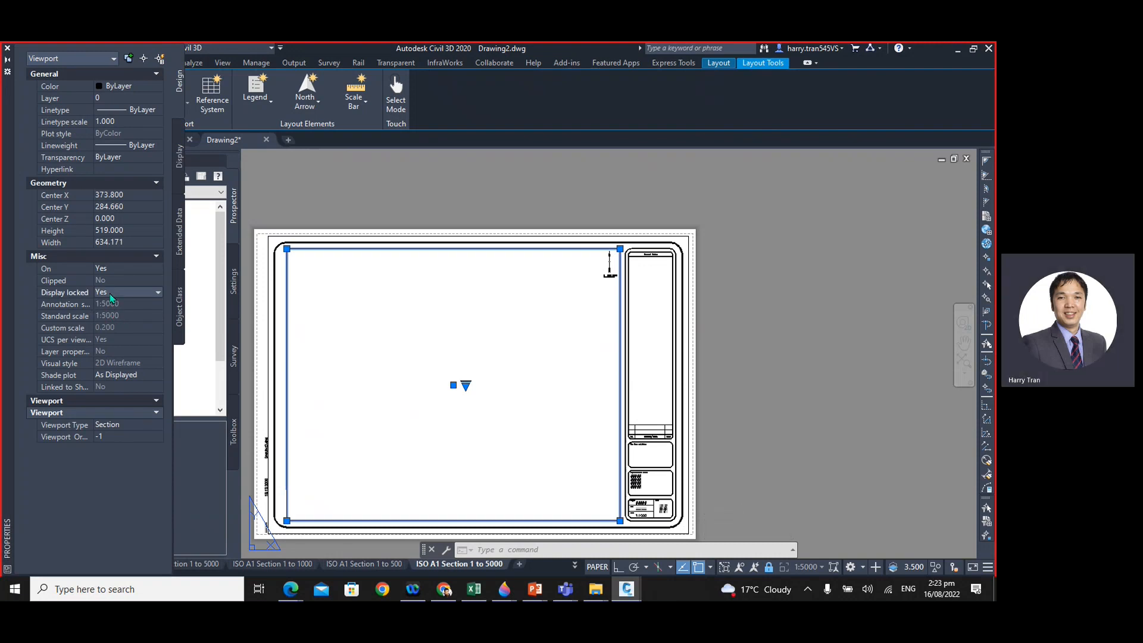
left_click(111, 298)
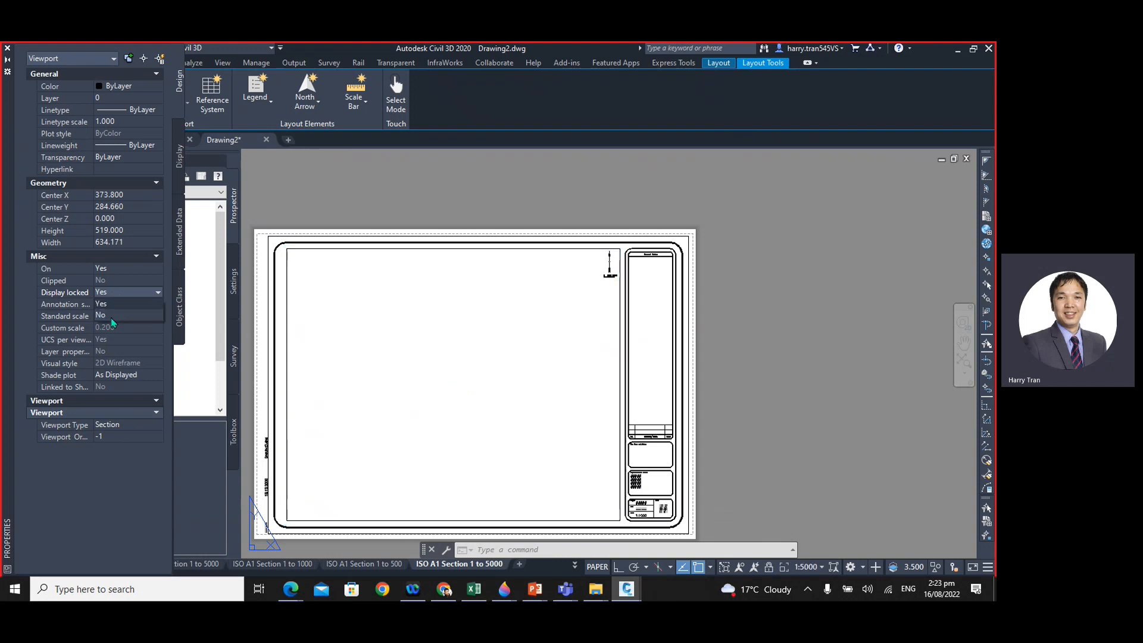
left_click(107, 316)
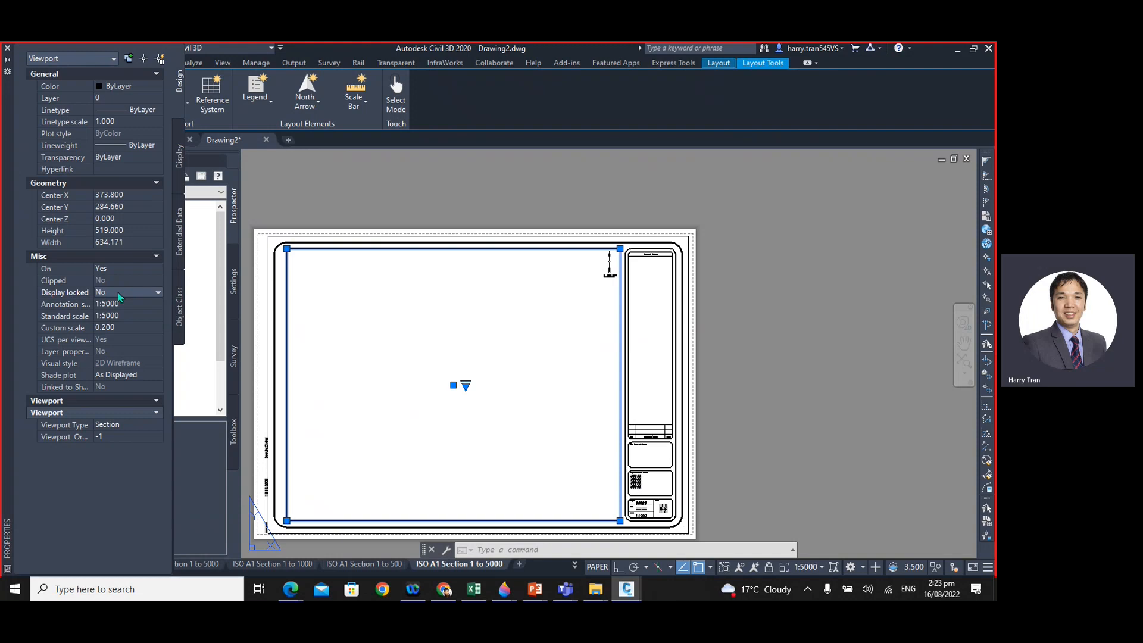
- Review the annotation and standard scales available for the viewport, leaving them unchanged, and close Drawing2
left_click(131, 306)
left_click(157, 304)
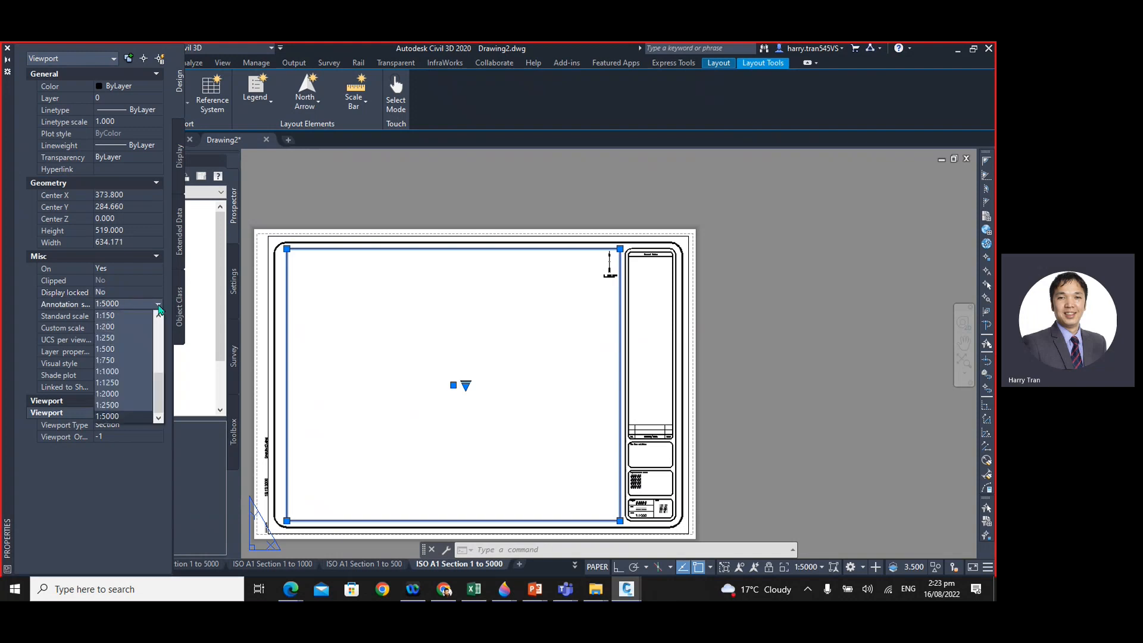
left_click_drag(156, 399, 157, 383)
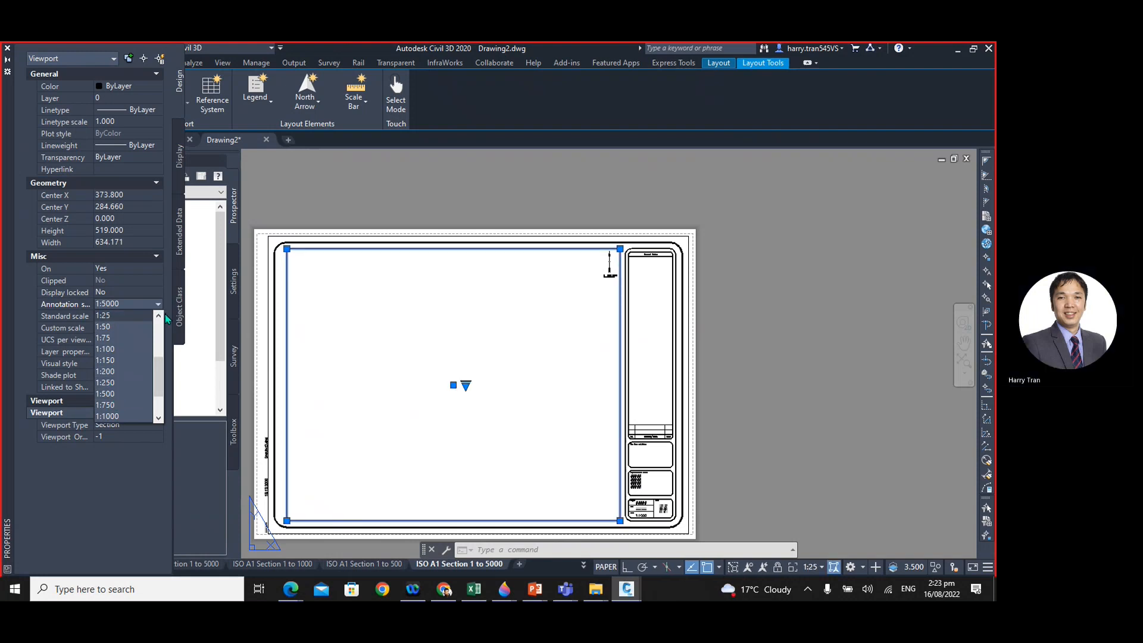
left_click(159, 332)
double_click(121, 316)
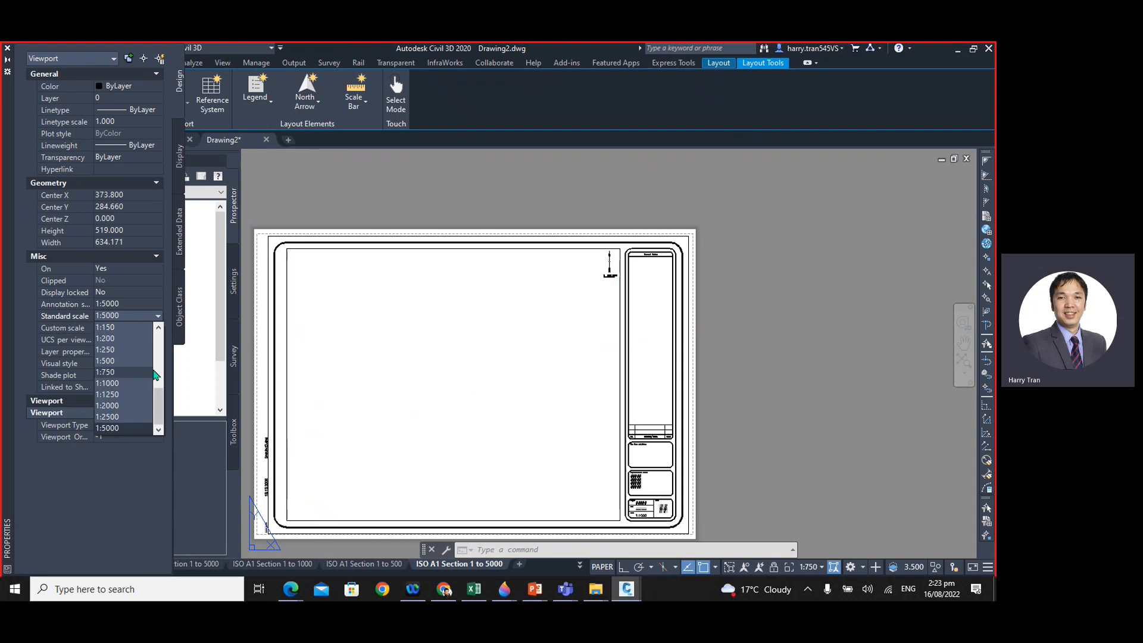
mouse_move(160, 402)
left_mouse_down()
mouse_move(160, 374)
mouse_move(160, 411)
left_mouse_up()
left_click(126, 333)
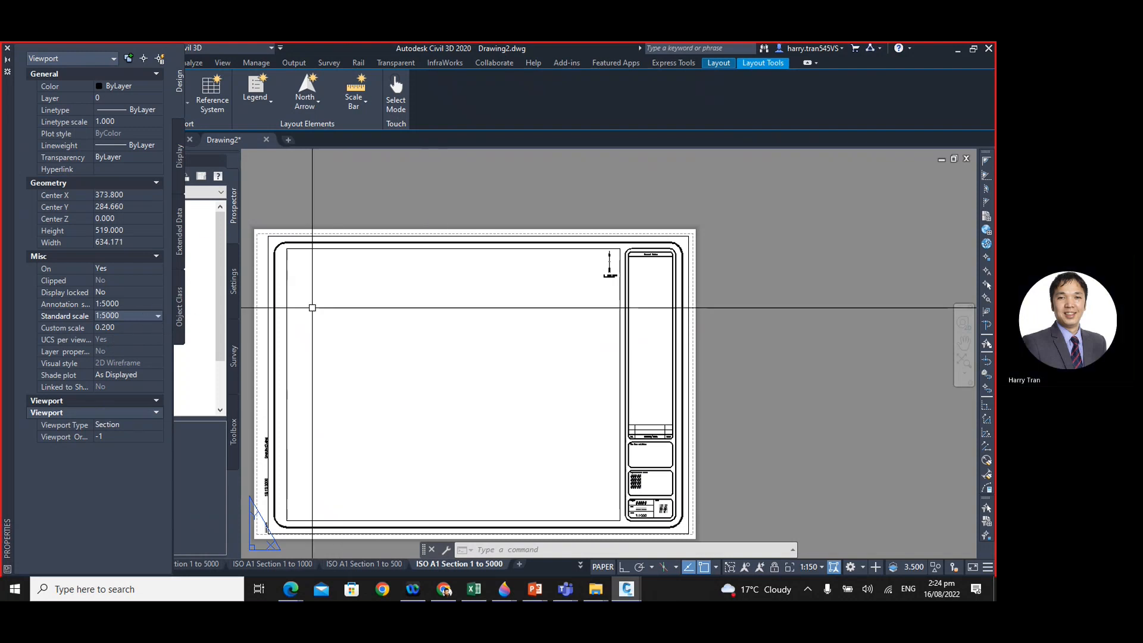
left_click(266, 141)
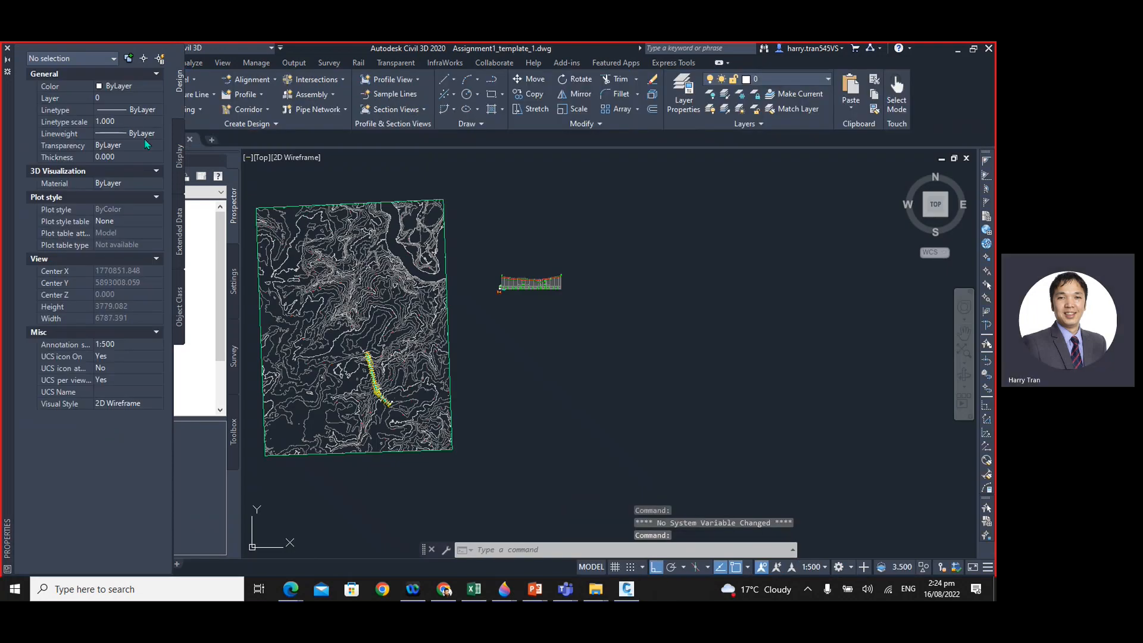
- Start creating multiple section views for alignment CL-1 with the sample line group CL-1-SLG_1
scroll(485, 401, "down", 3)
scroll(523, 403, "up", 3)
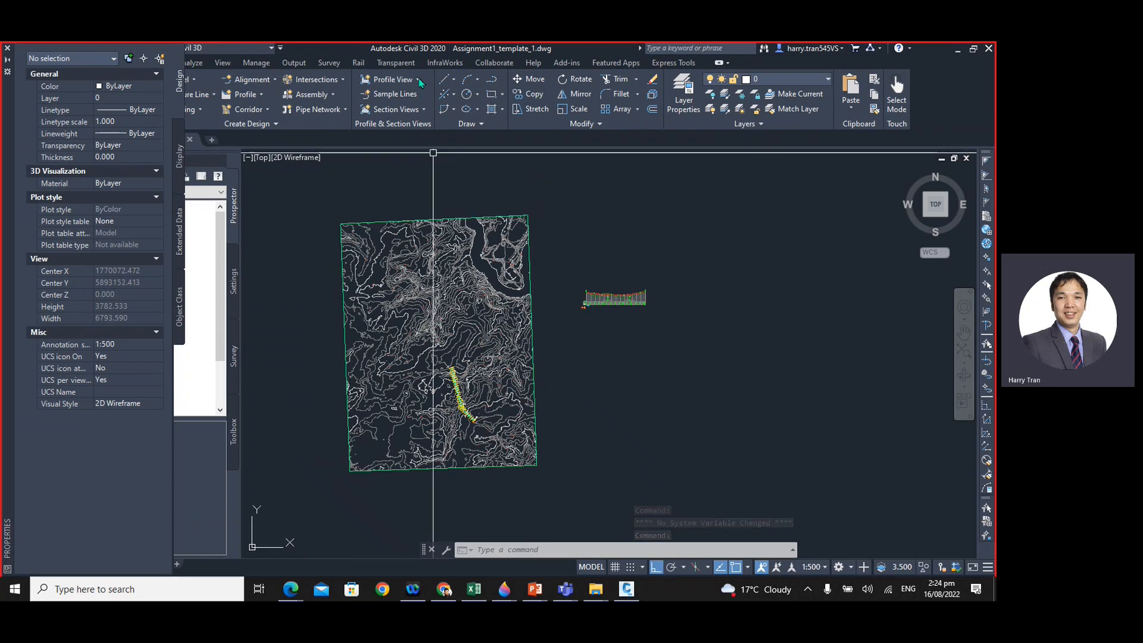
left_click(422, 110)
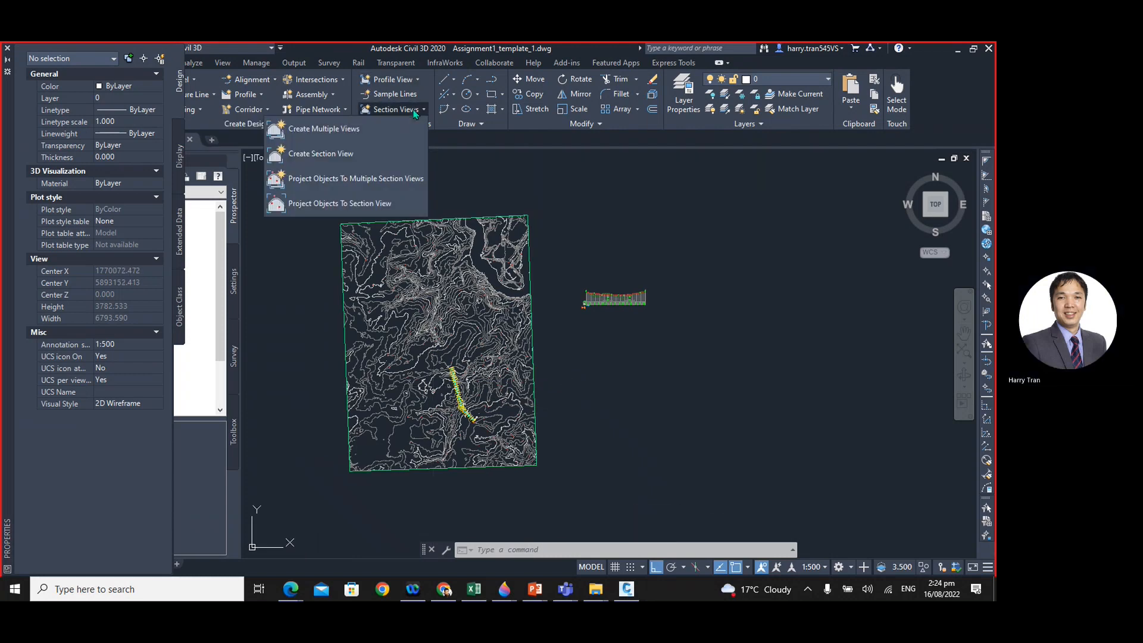
left_click(328, 139)
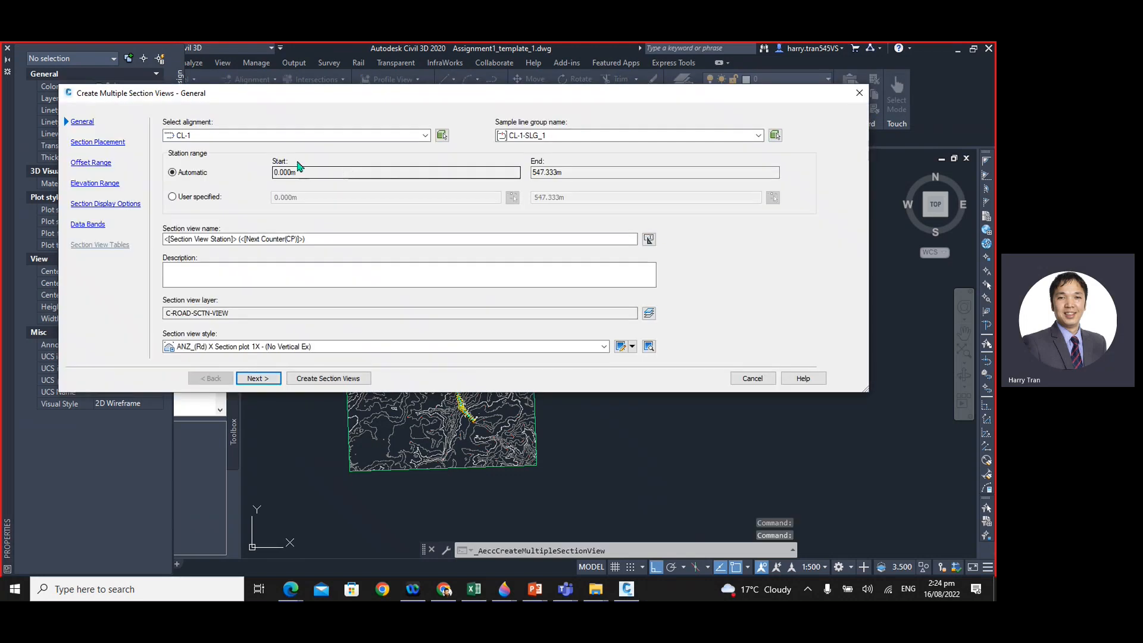
left_click(191, 136)
left_click(190, 147)
left_click(546, 136)
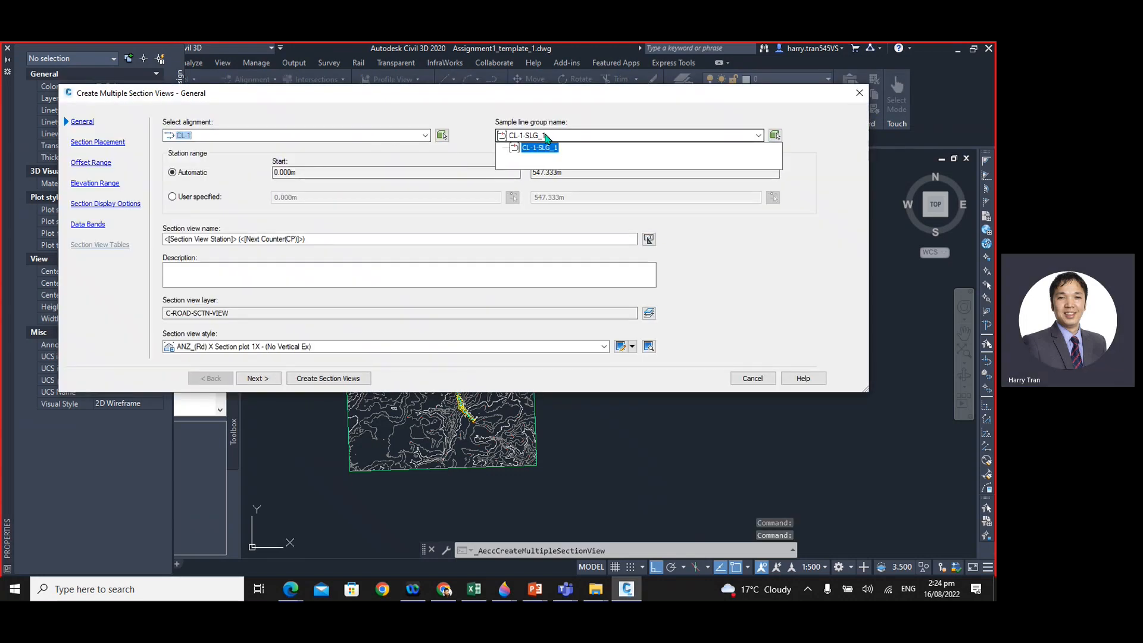
left_click(545, 136)
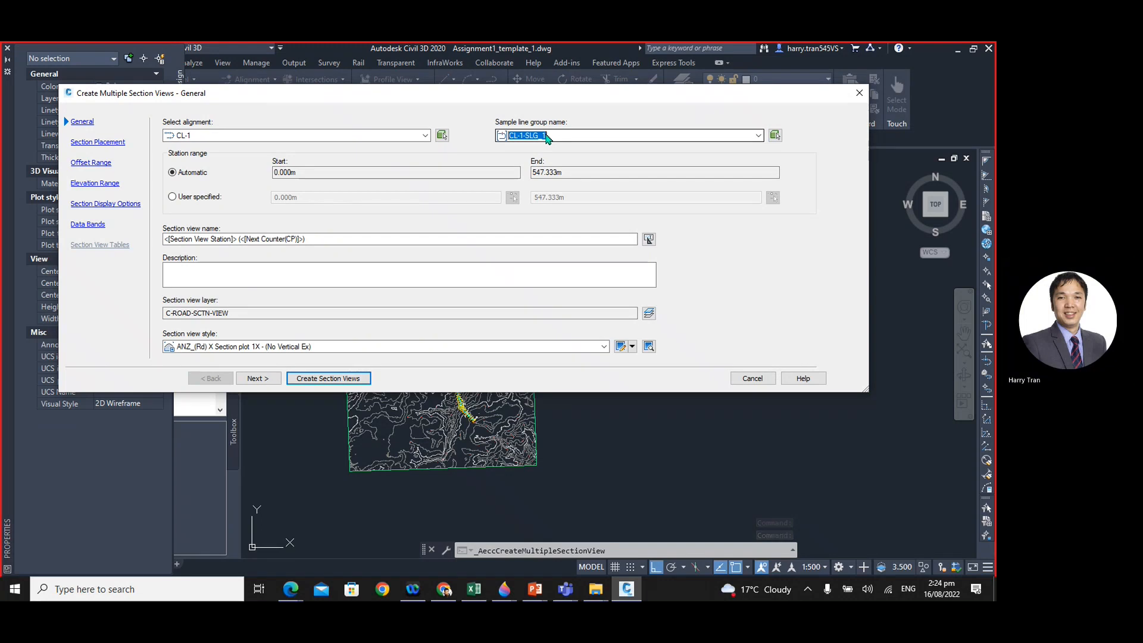
- Use production placement with the ISO A1 Section 1 to 500 layout from the Civil 3D (Metric) Section-MIT template
left_click(258, 379)
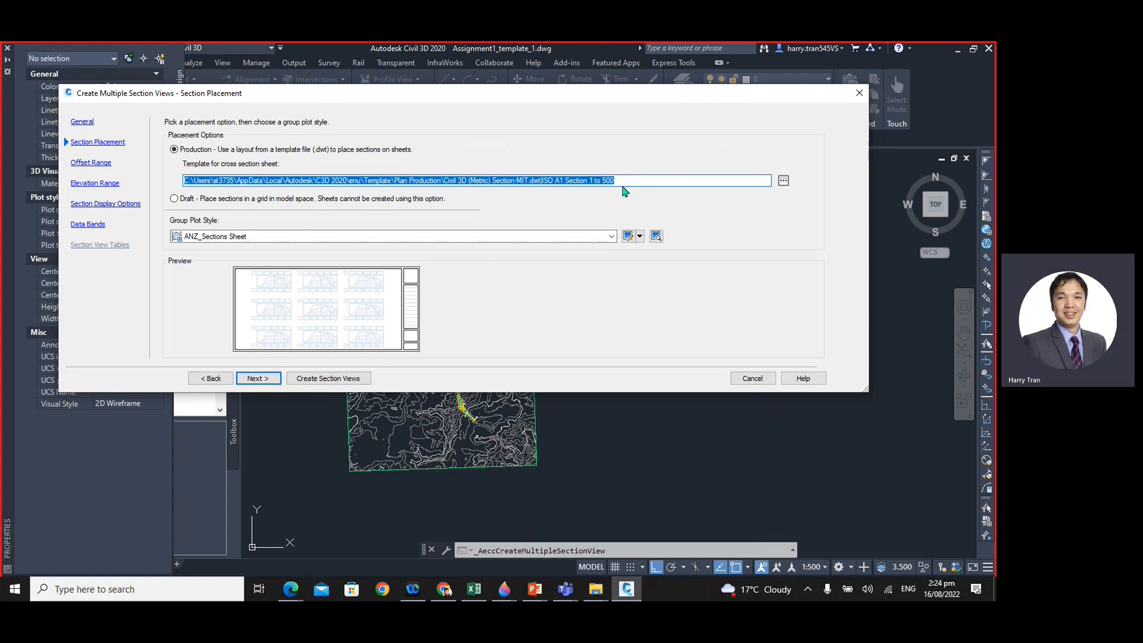
left_click(784, 181)
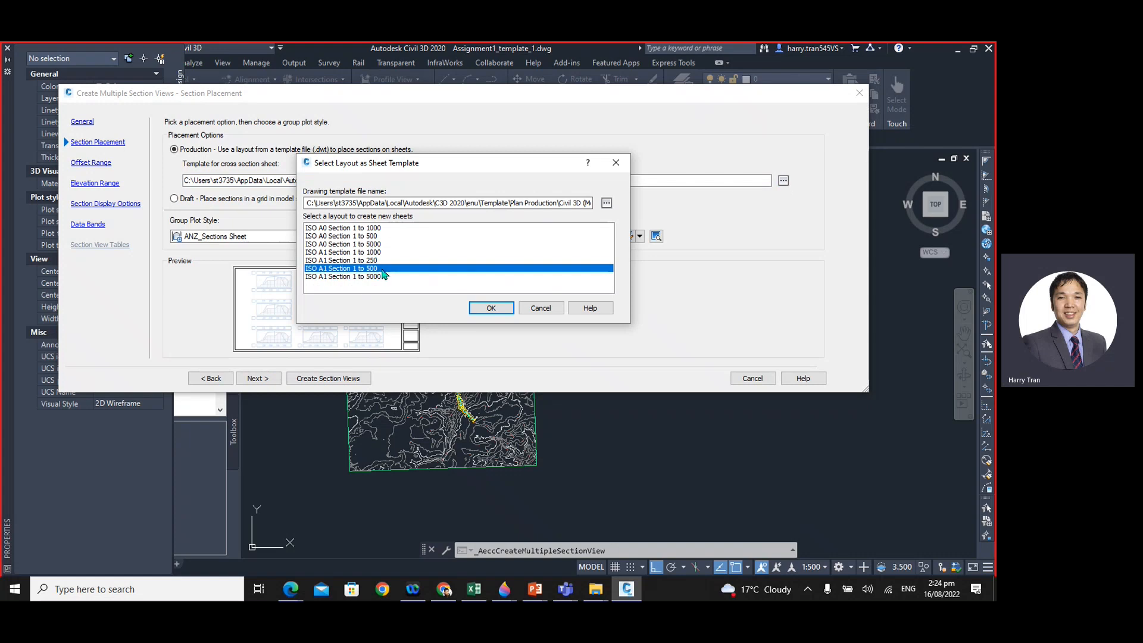
left_click(491, 308)
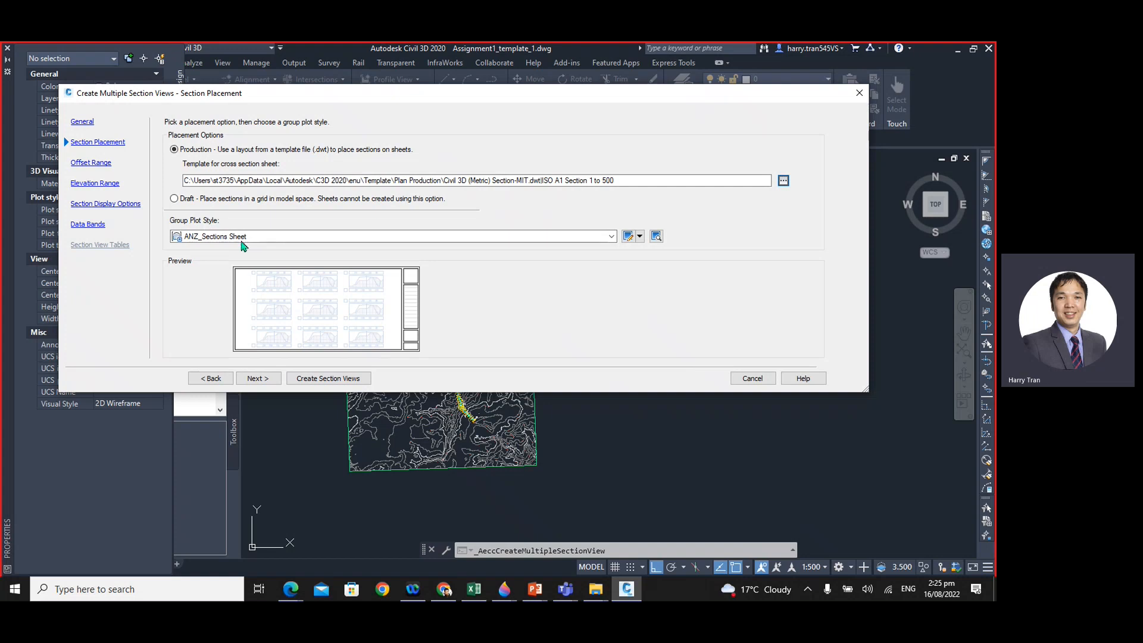
- Edit the ANZ_Sections Sheet group plot style so the drafting buffer size is not added to the space between views
left_click(639, 238)
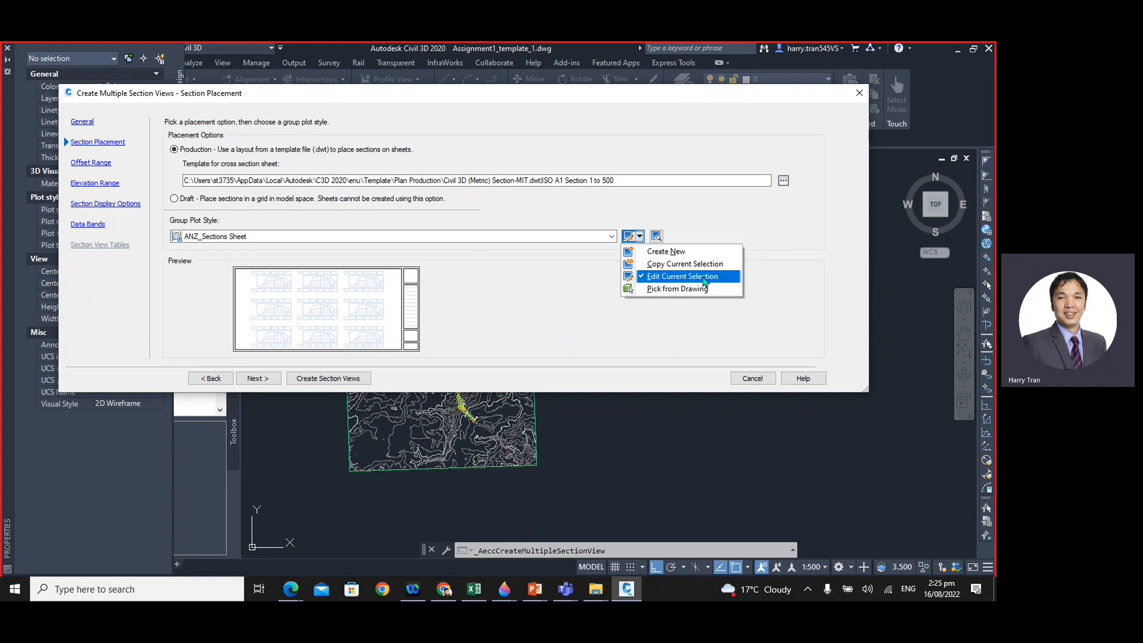
left_click(677, 278)
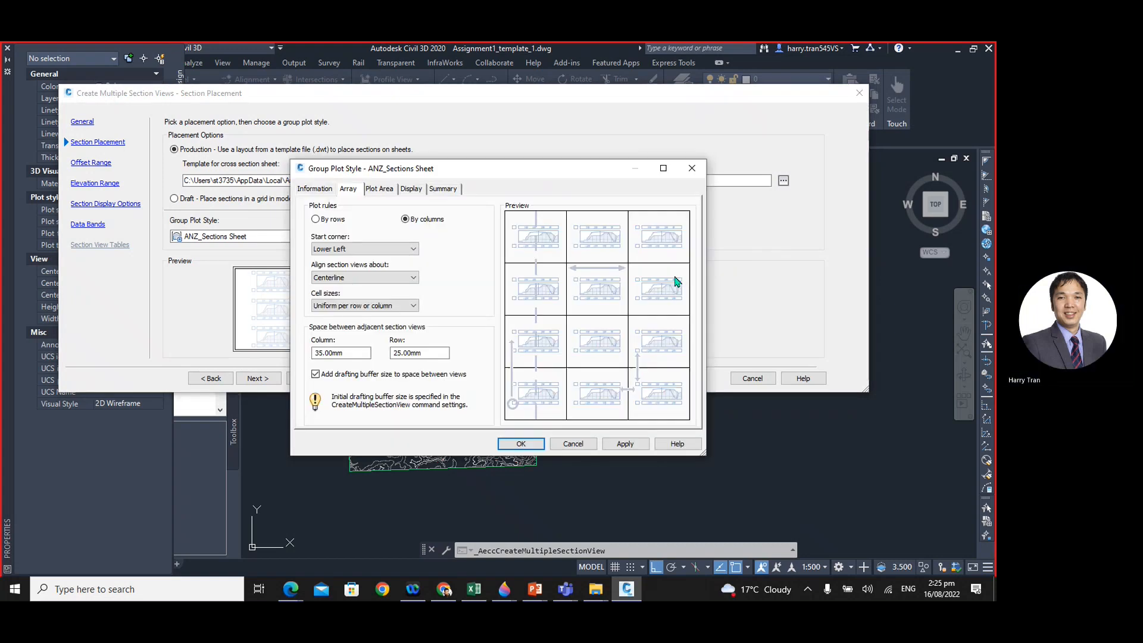
left_click(315, 375)
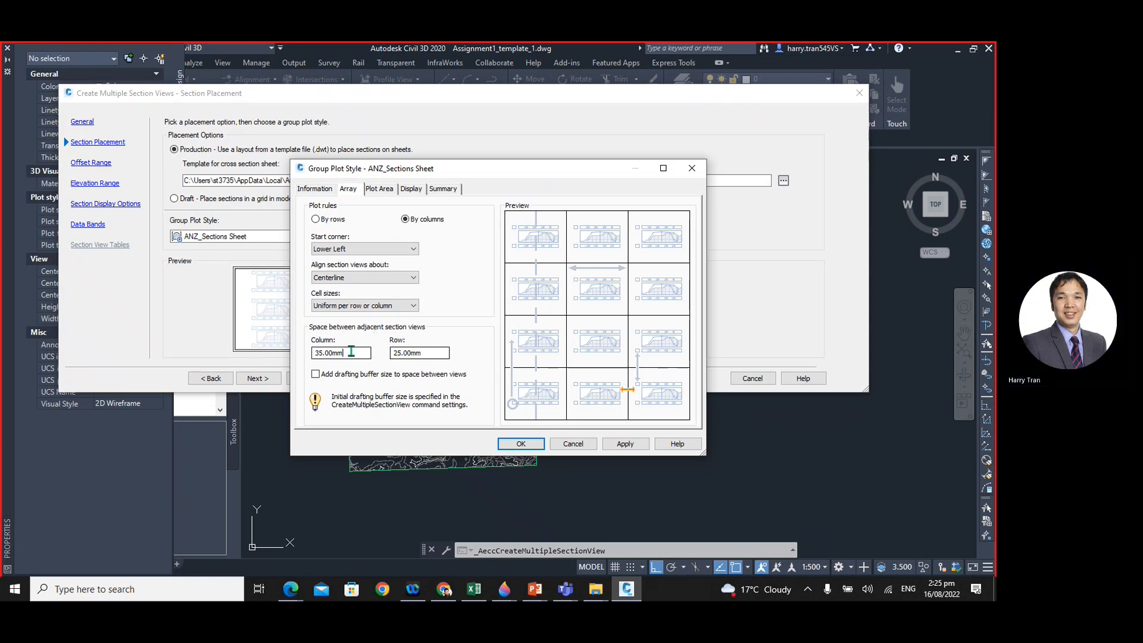
double_click(329, 353)
key("Tab")
left_click(522, 445)
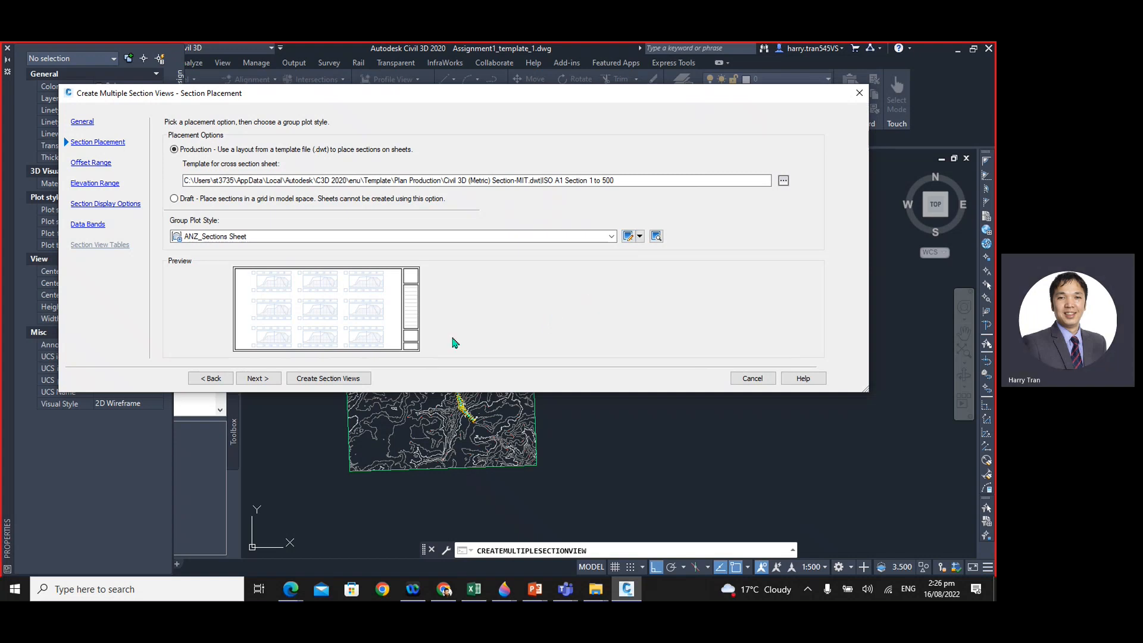
- Accept the automatic offset and elevation ranges and the current section display options for the section views
left_click(259, 380)
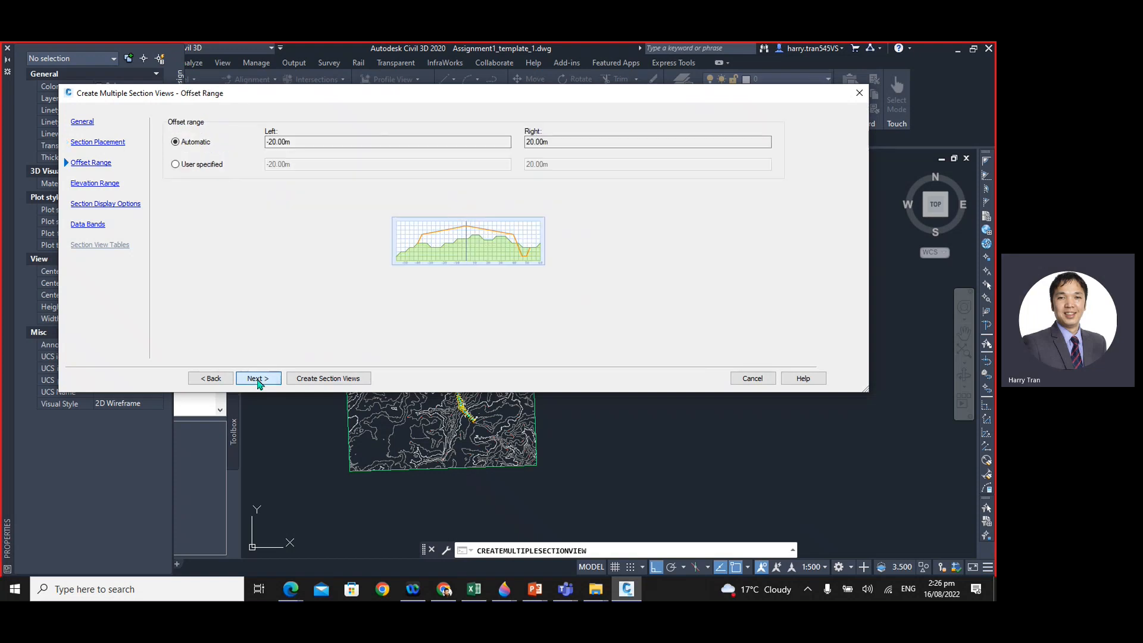
left_click(315, 142)
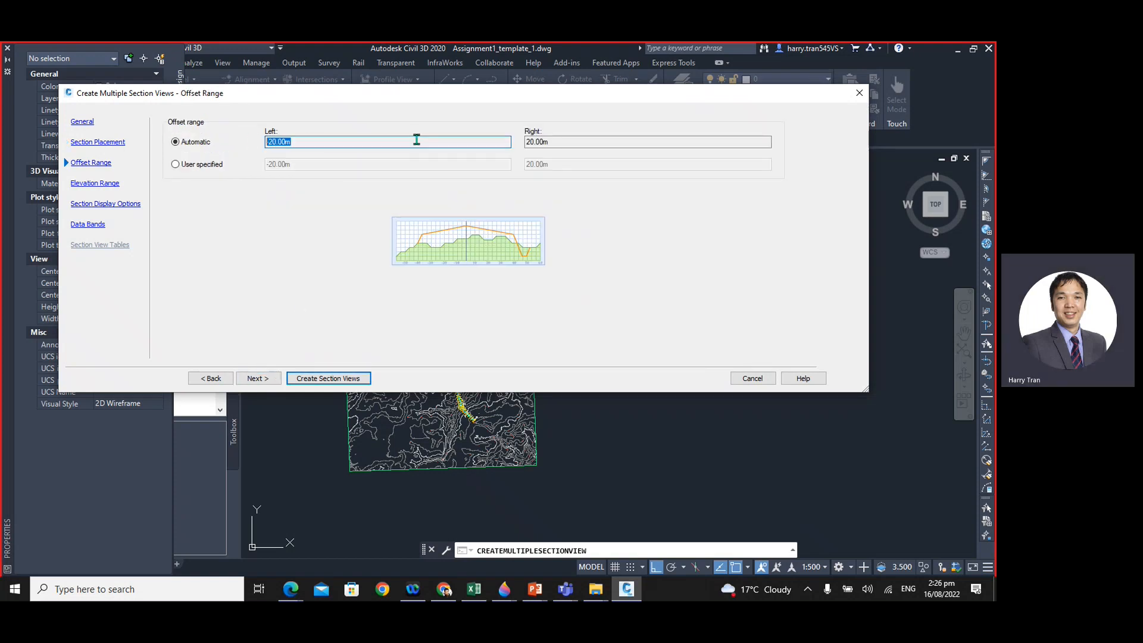
left_click(596, 142)
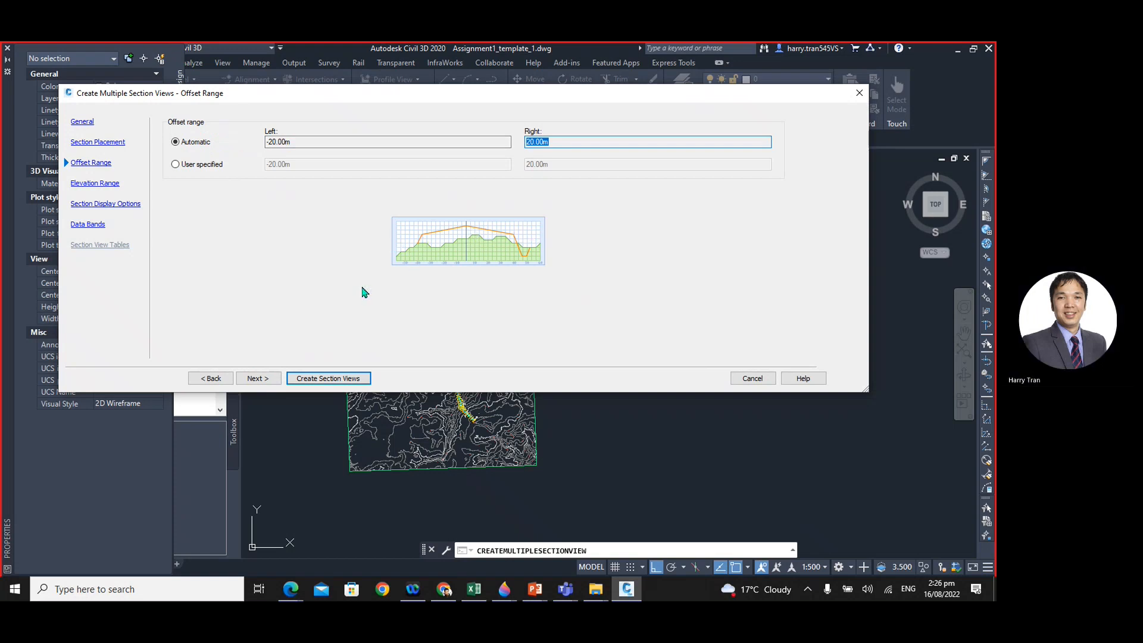
left_click(260, 379)
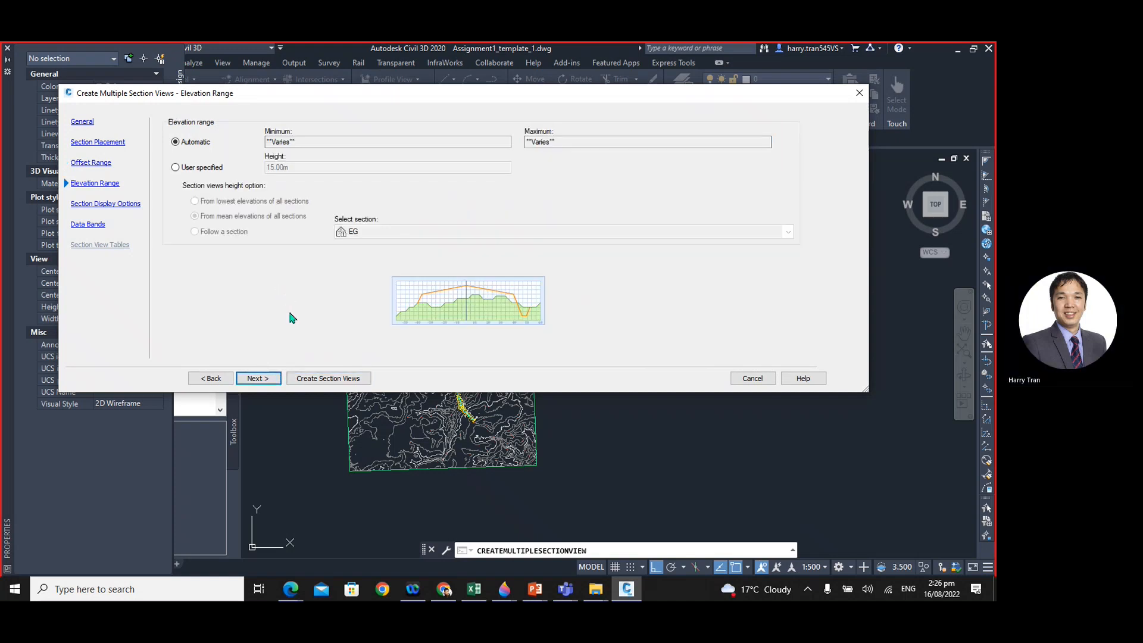
left_click(260, 379)
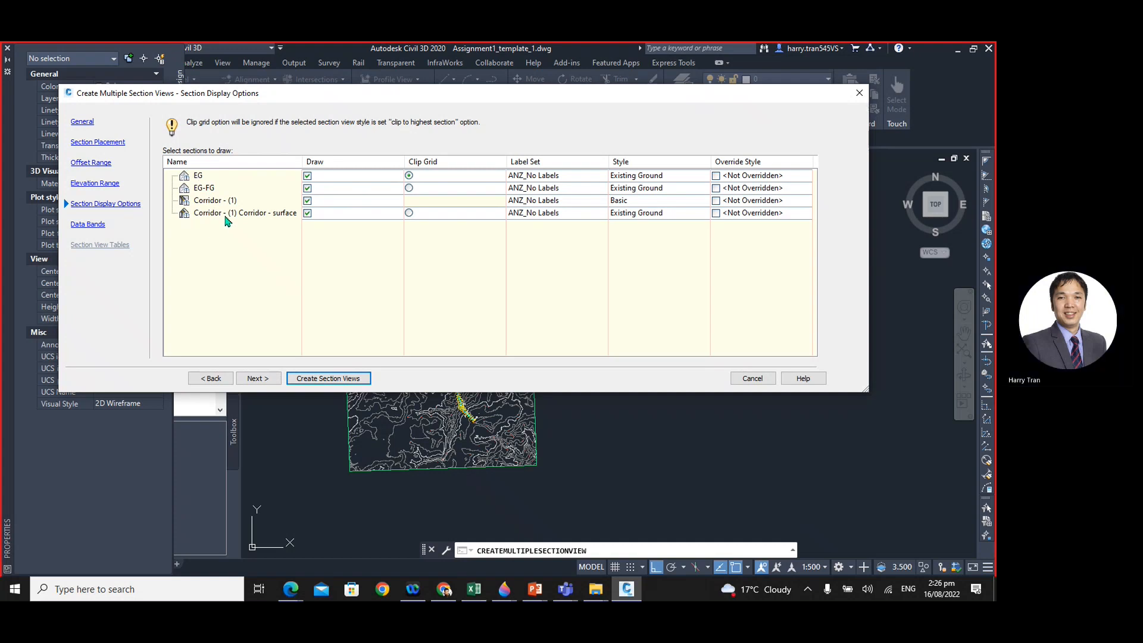
left_click(258, 379)
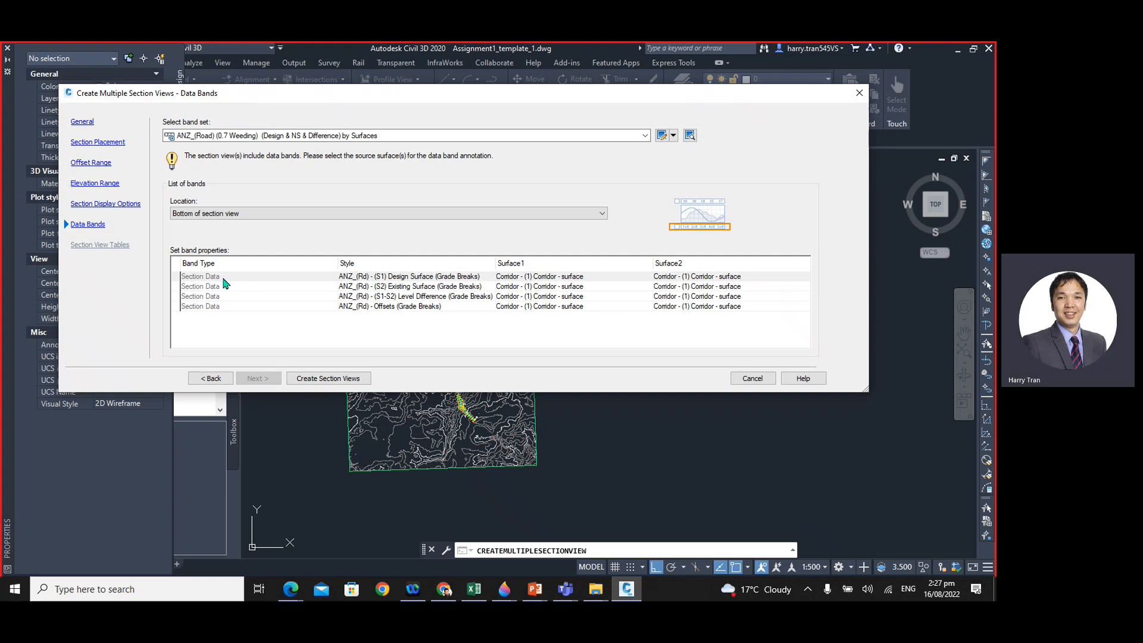
- Set Surface2 to EG for all four section data bands, keeping the corridor surface as Surface1, and proceed to placing the section views
left_click(521, 278)
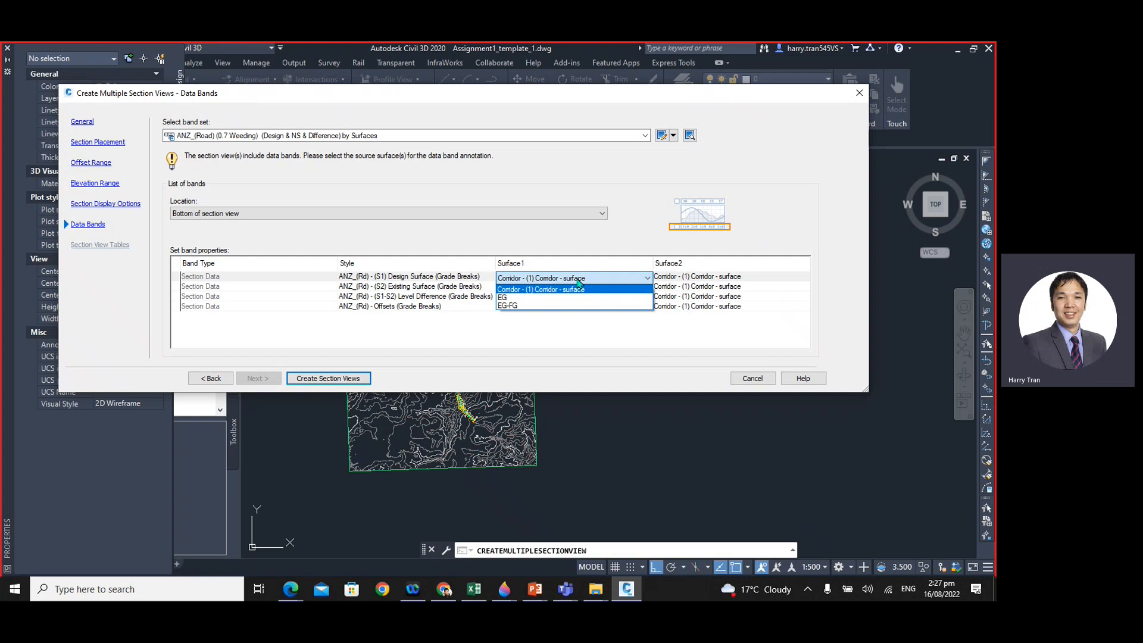
left_click(604, 346)
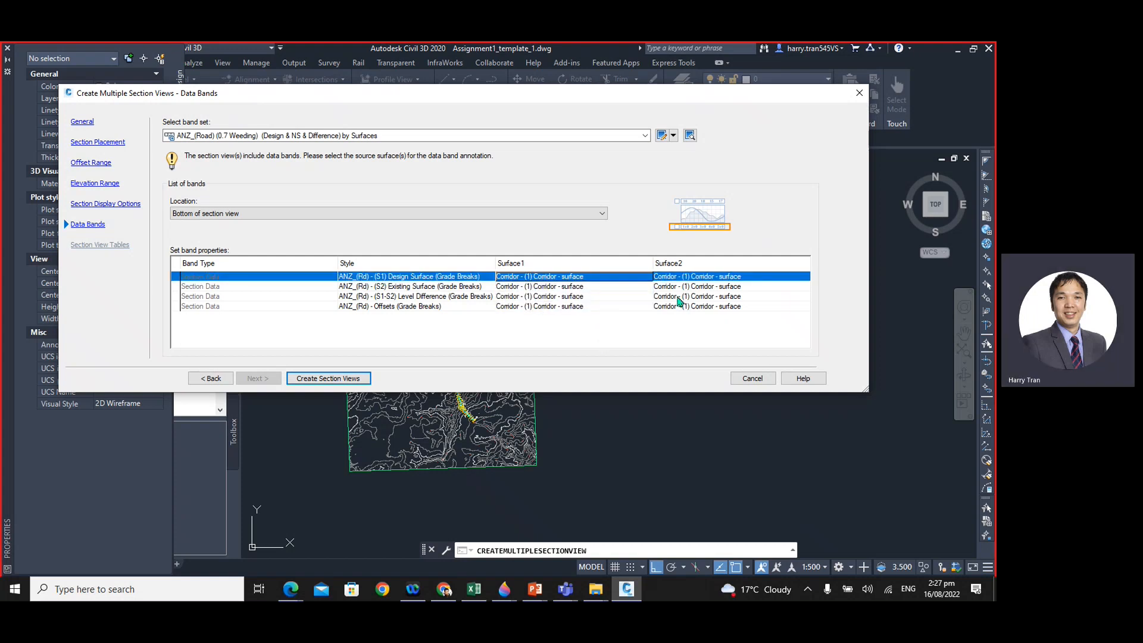
left_click(682, 277)
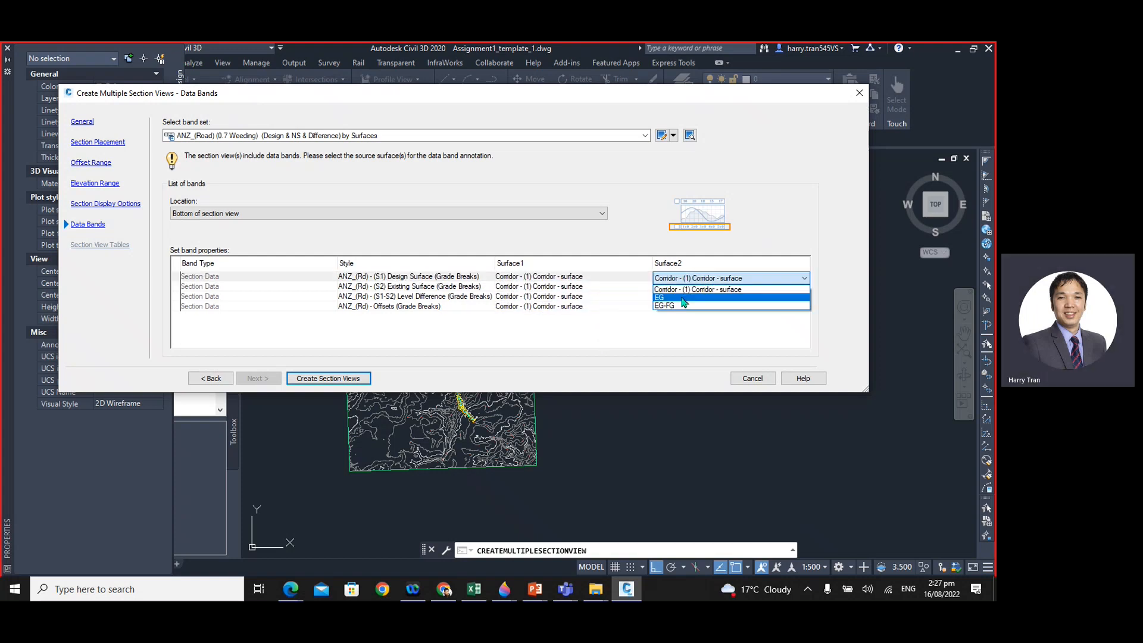
left_click(683, 302)
left_click(676, 287)
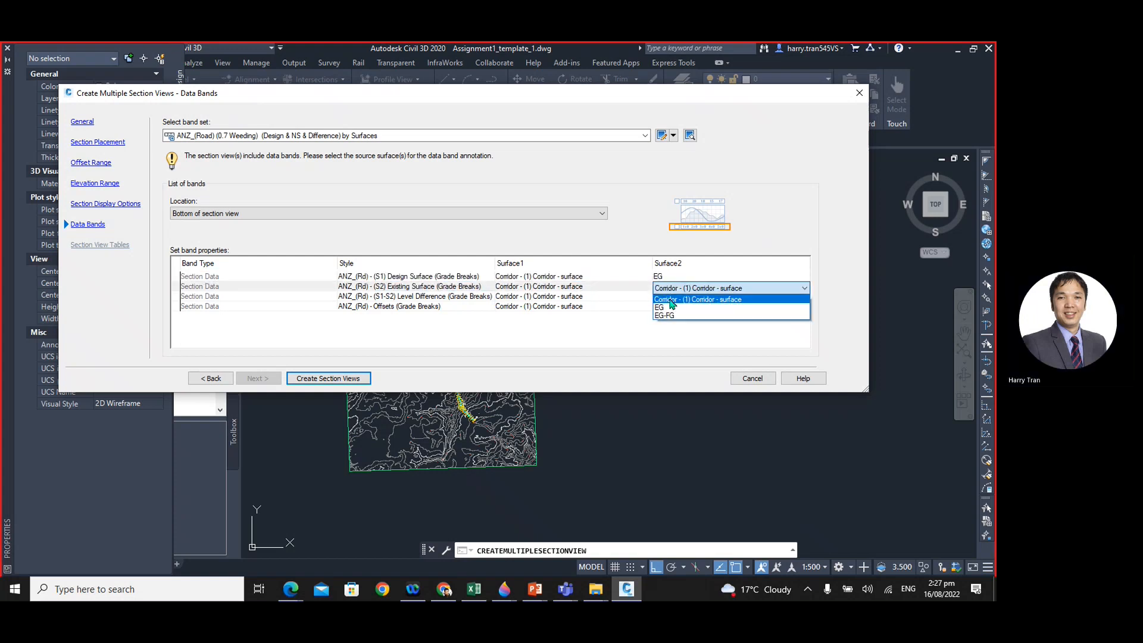
left_click(669, 307)
left_click(673, 297)
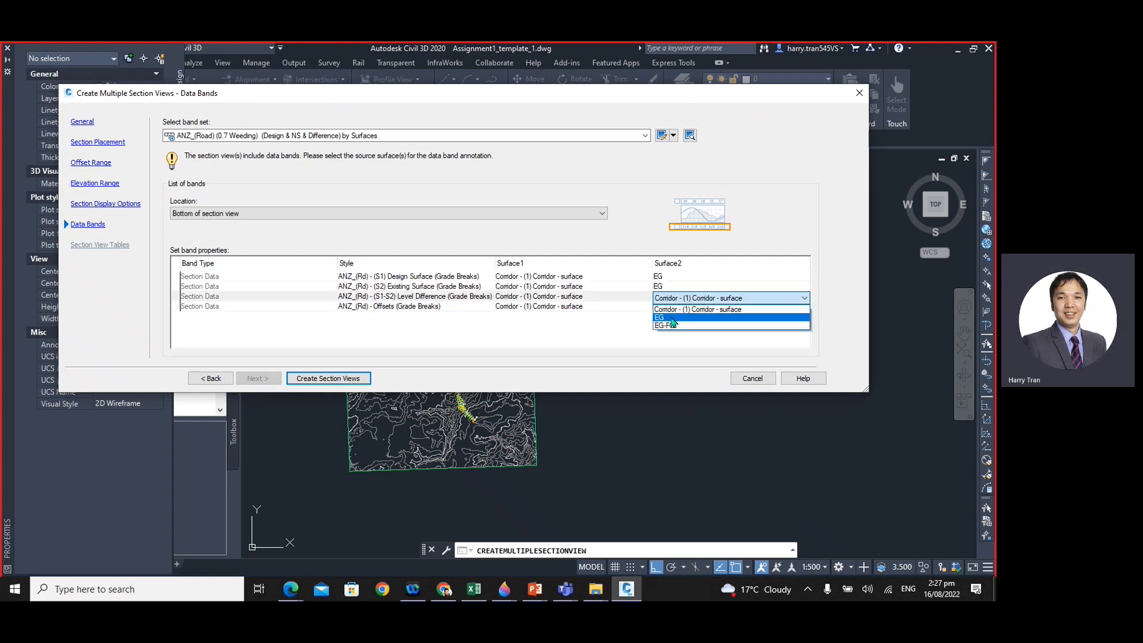
left_click(673, 316)
left_click(673, 307)
left_click(661, 328)
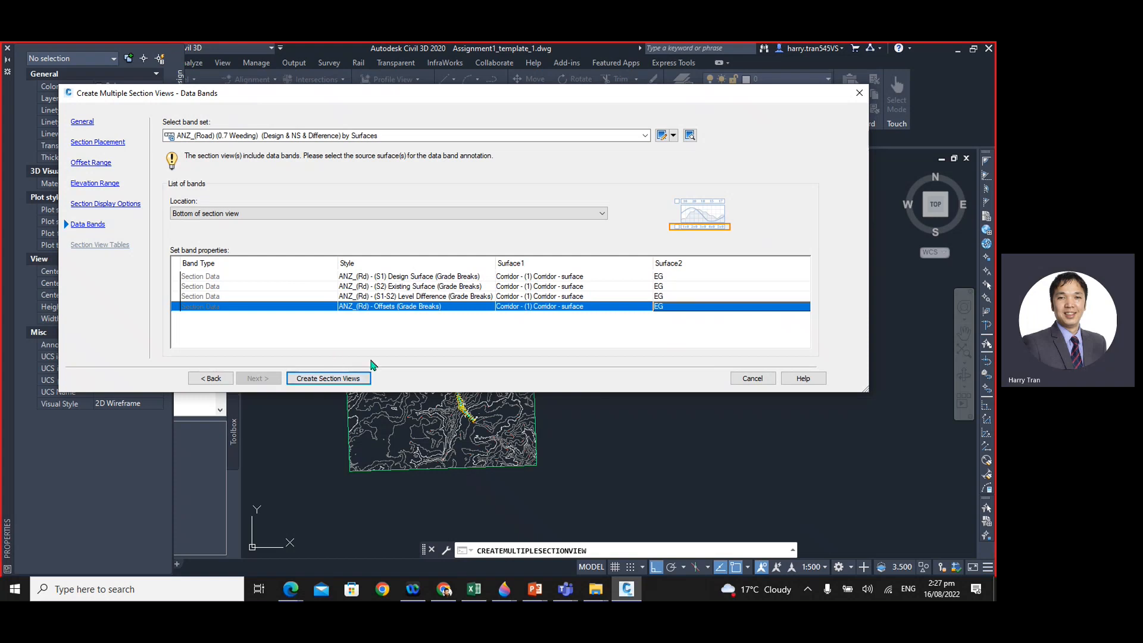
left_click(317, 382)
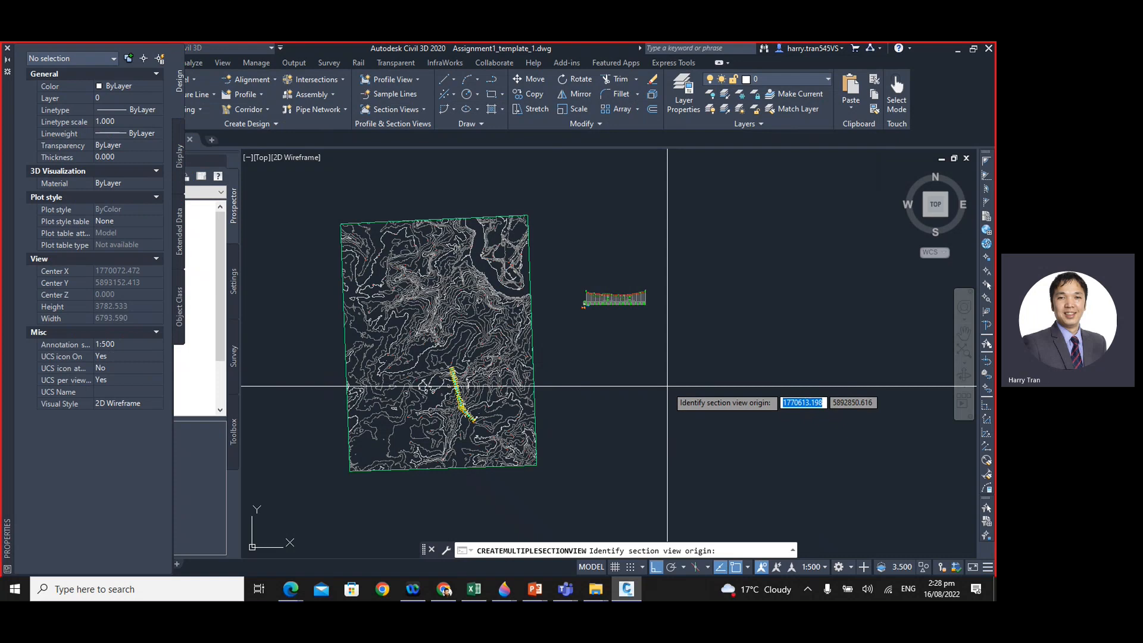
- Place the multiple section views in the empty area east of the profile view, level with its base
middle_click_drag(670, 364, 587, 375)
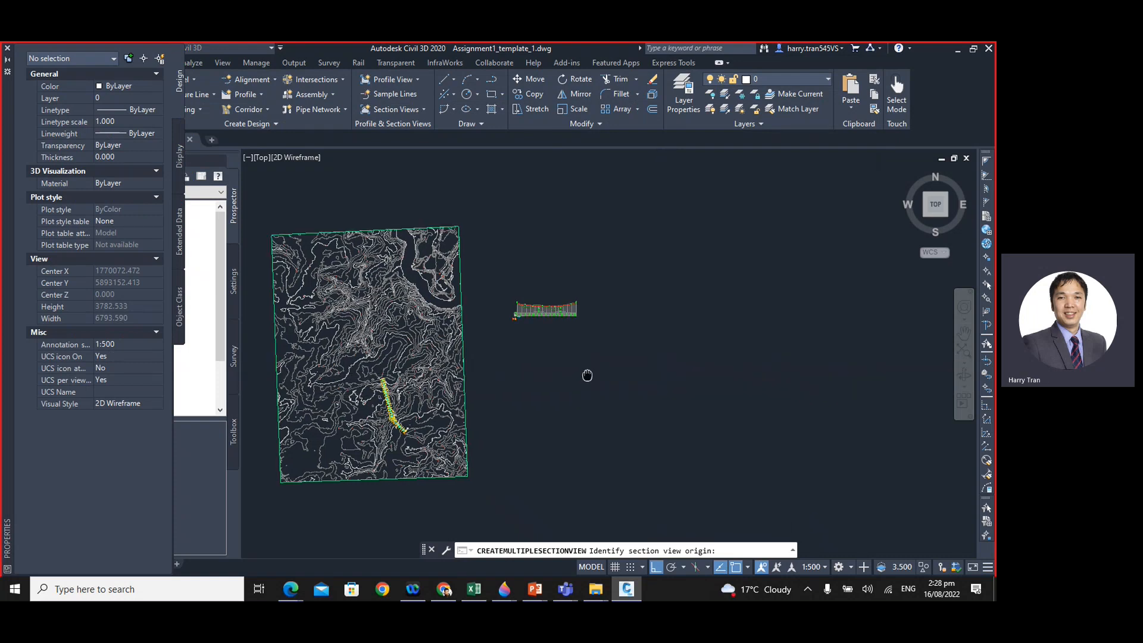
scroll(592, 306, "up", 2)
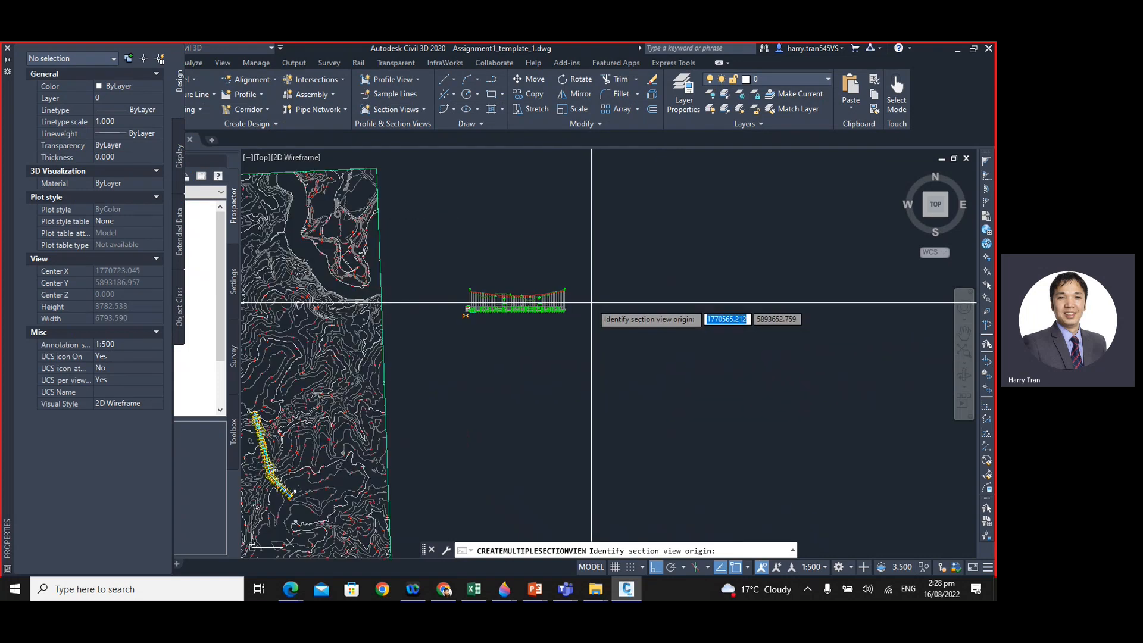
scroll(573, 304, "up", 2)
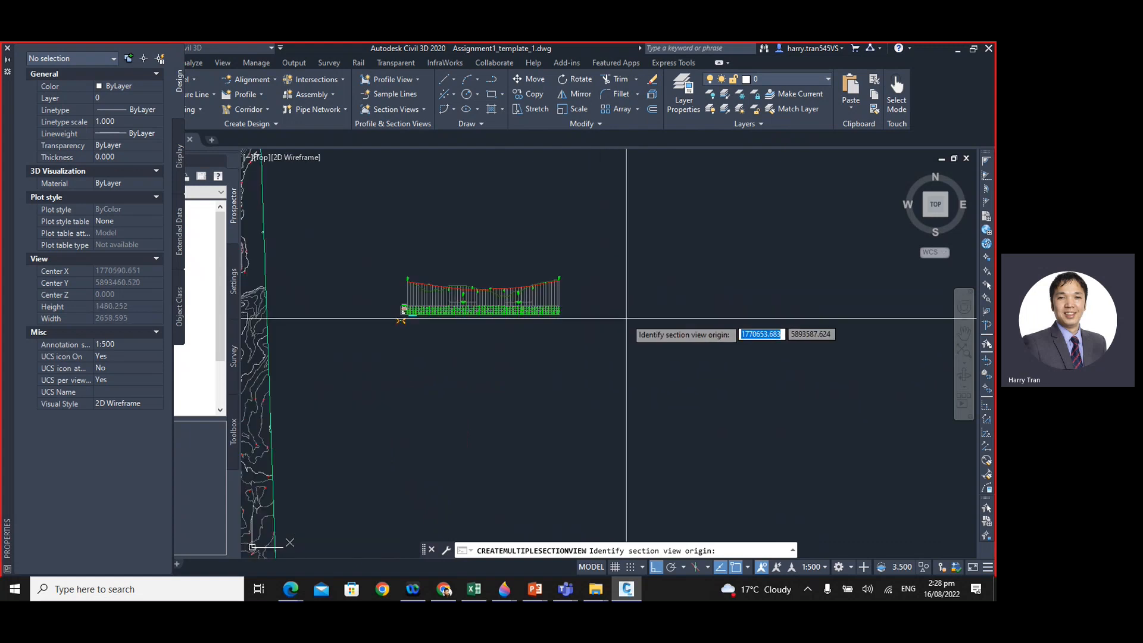
left_click(614, 315)
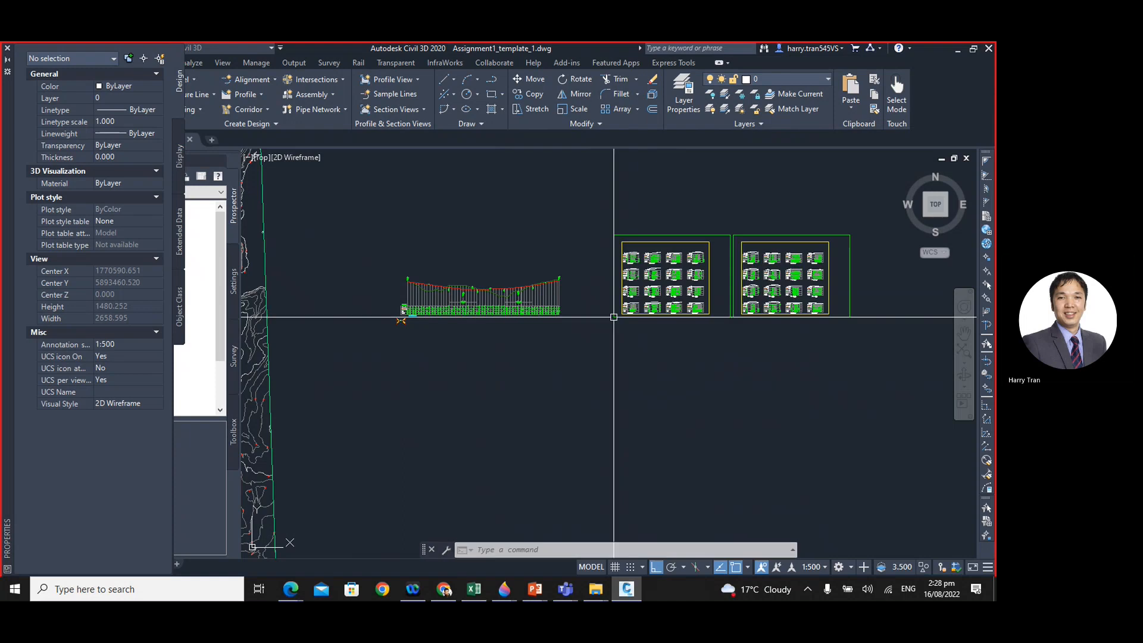
- Review the generated section sheets and the arrangement of section views within their frames
scroll(688, 347, "down", 4)
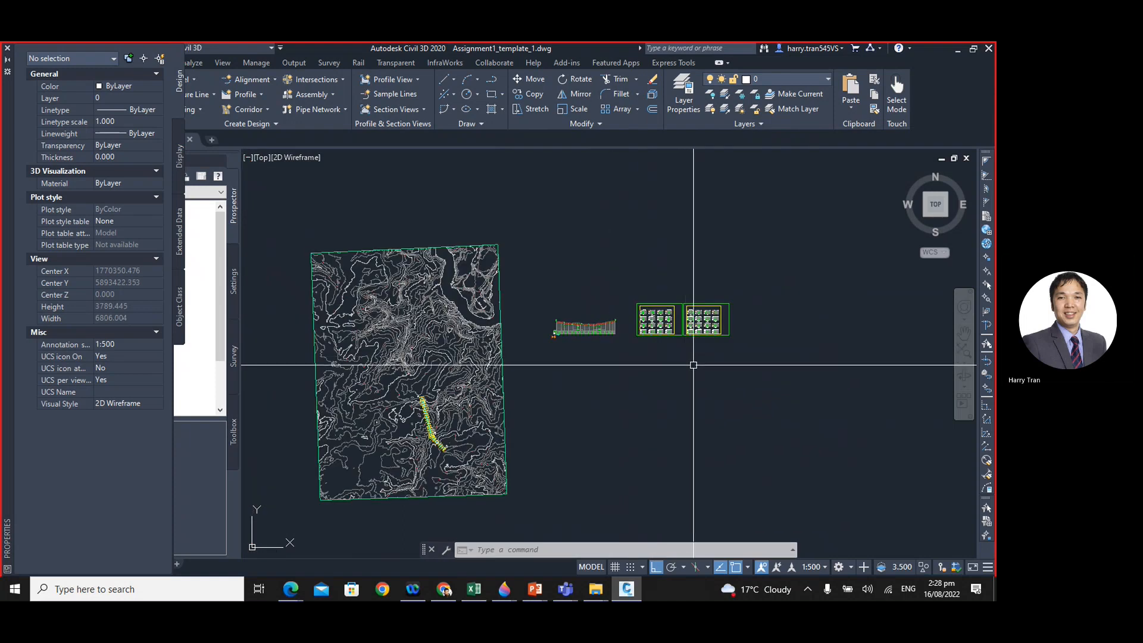
scroll(697, 348, "up", 4)
scroll(556, 364, "up", 4)
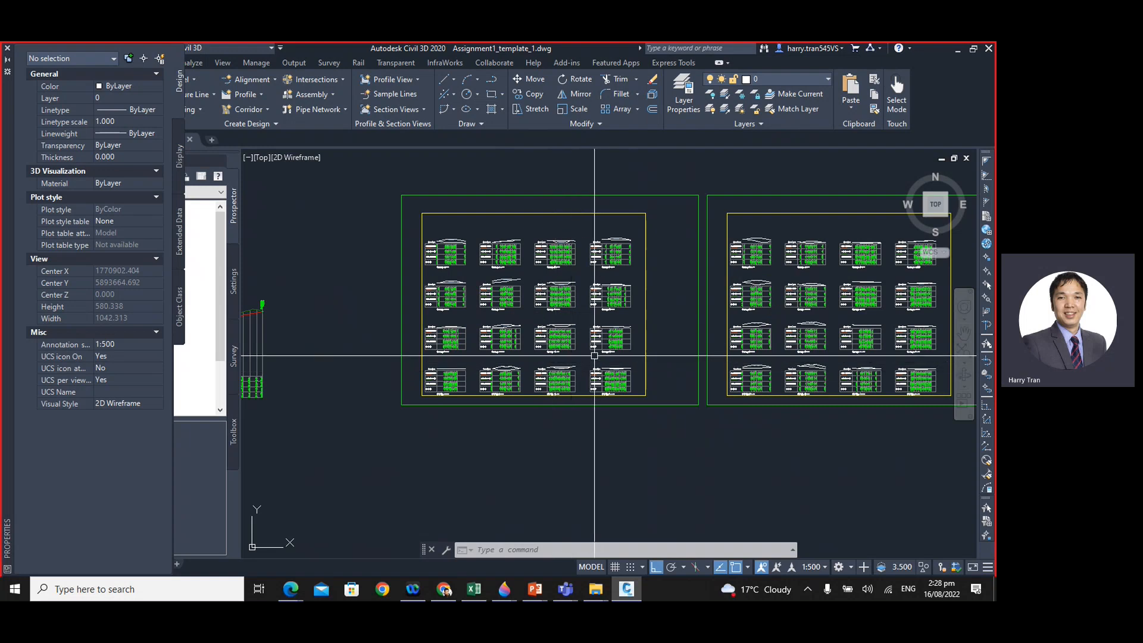
scroll(584, 362, "down", 4)
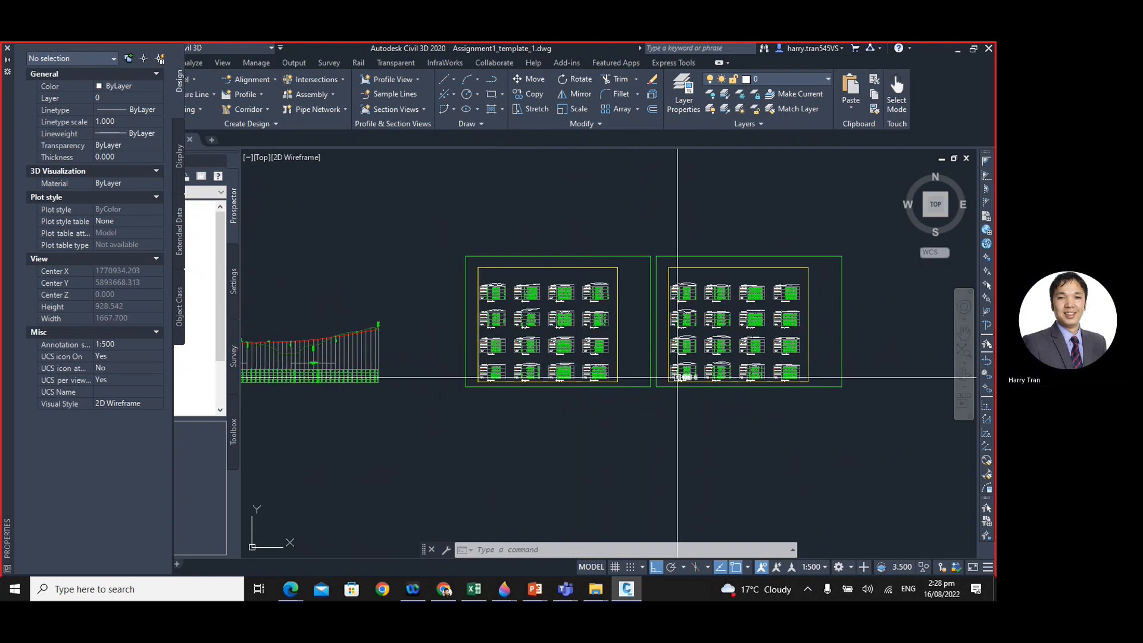
scroll(634, 274, "up", 4)
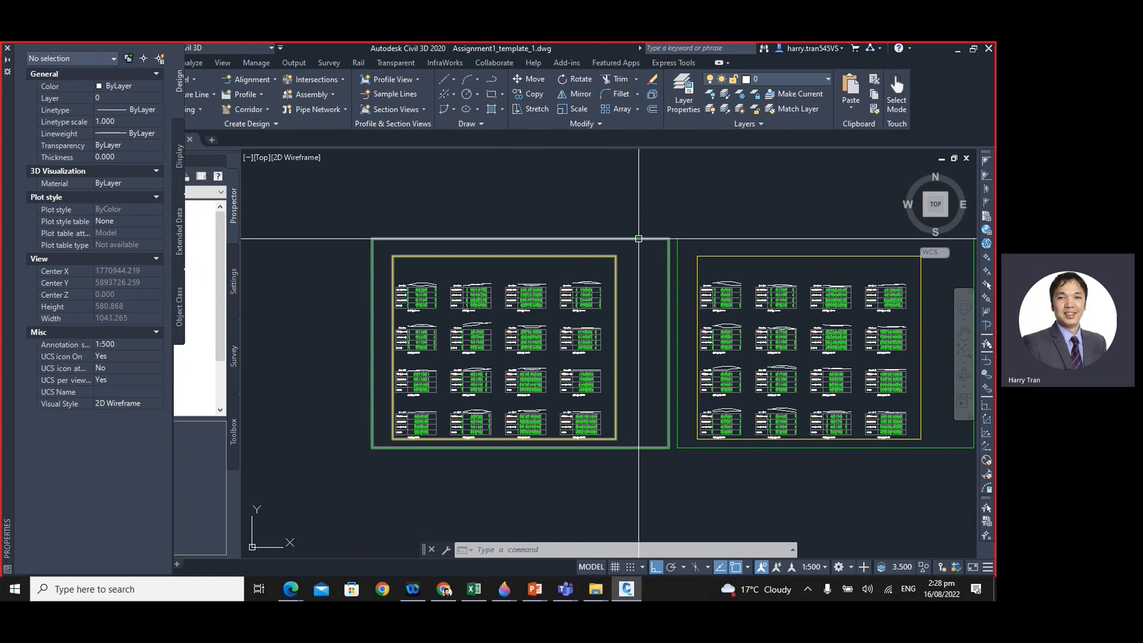
scroll(634, 304, "down", 3)
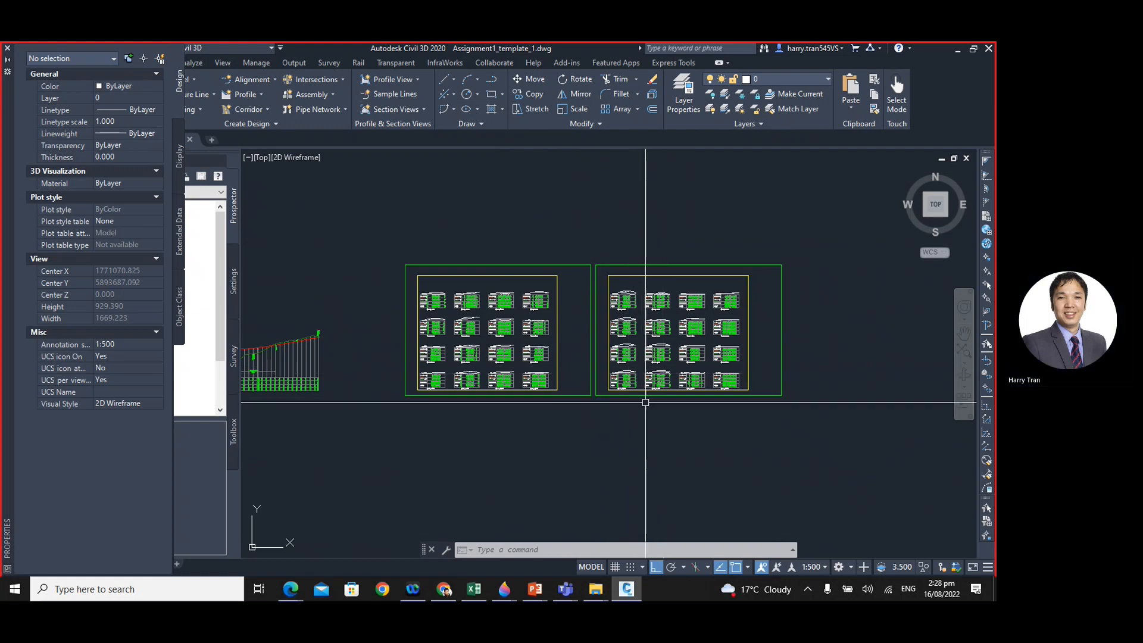
scroll(503, 356, "up", 2)
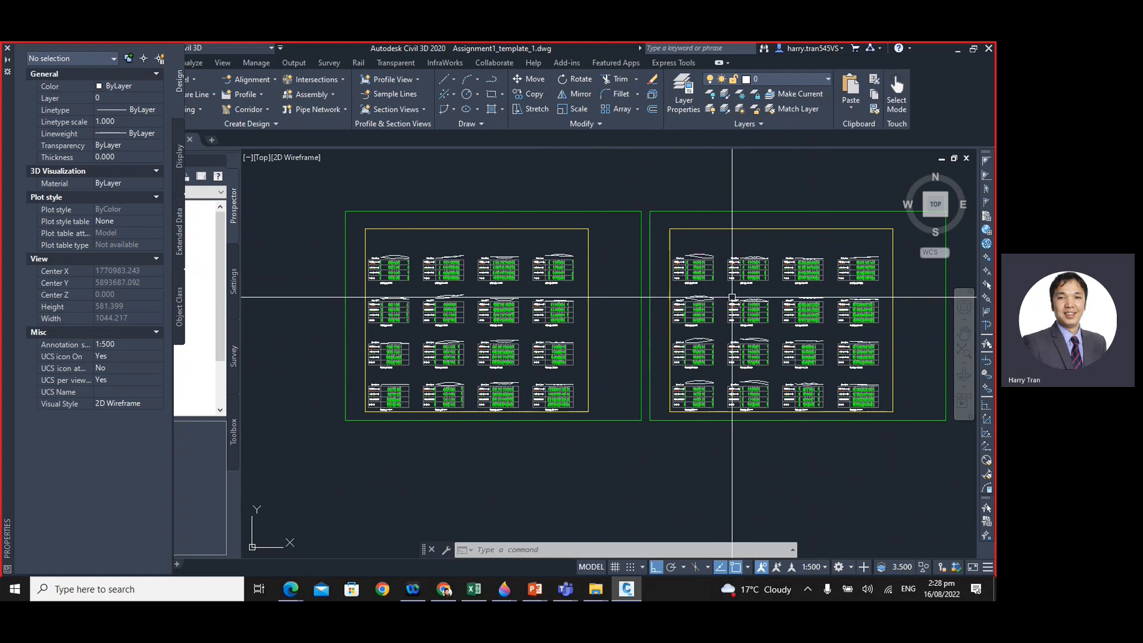
- Examine the Chainage 60.000 section view, including its corridor shape, existing ground line and data bands
scroll(439, 275, "up", 12)
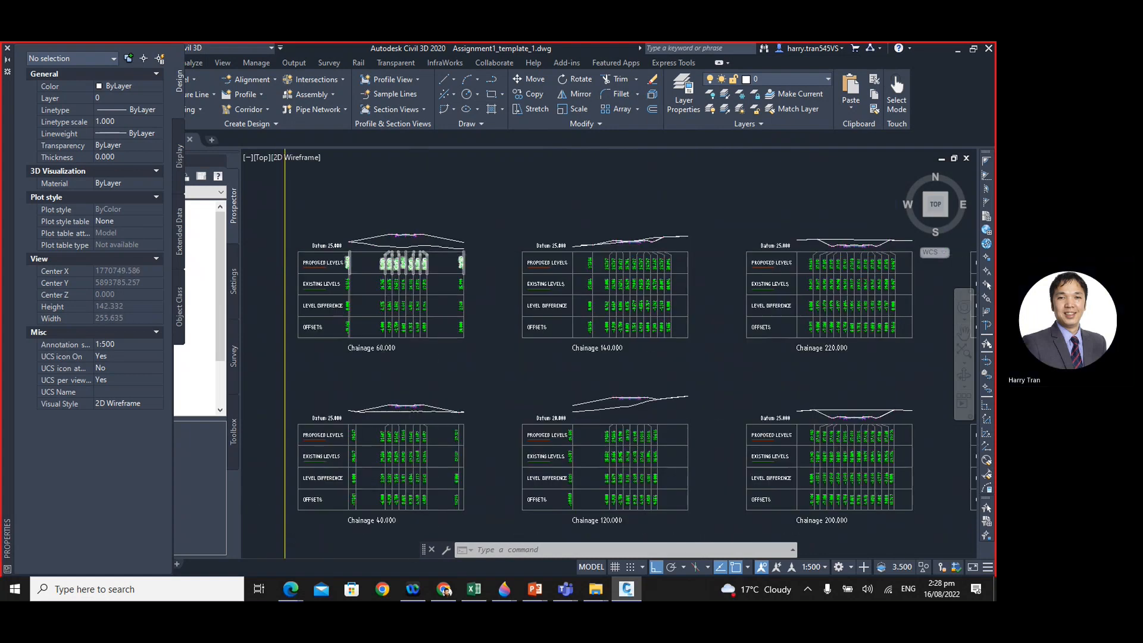
middle_click_drag(440, 275, 581, 296)
scroll(569, 247, "up", 6)
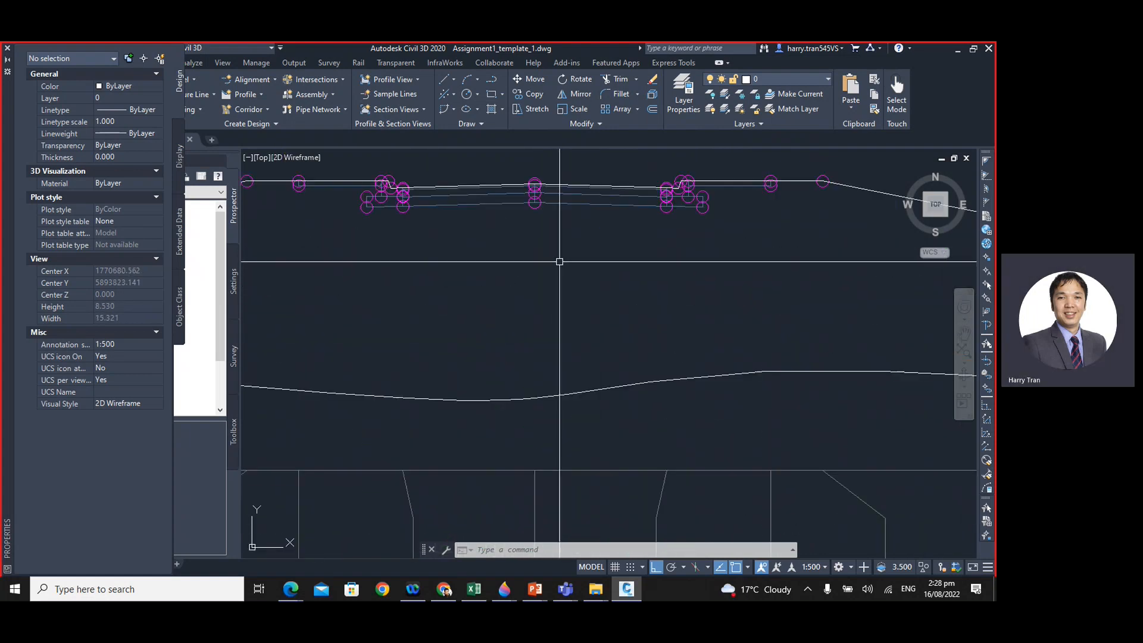
scroll(560, 267, "down", 6)
scroll(560, 267, "down", 4)
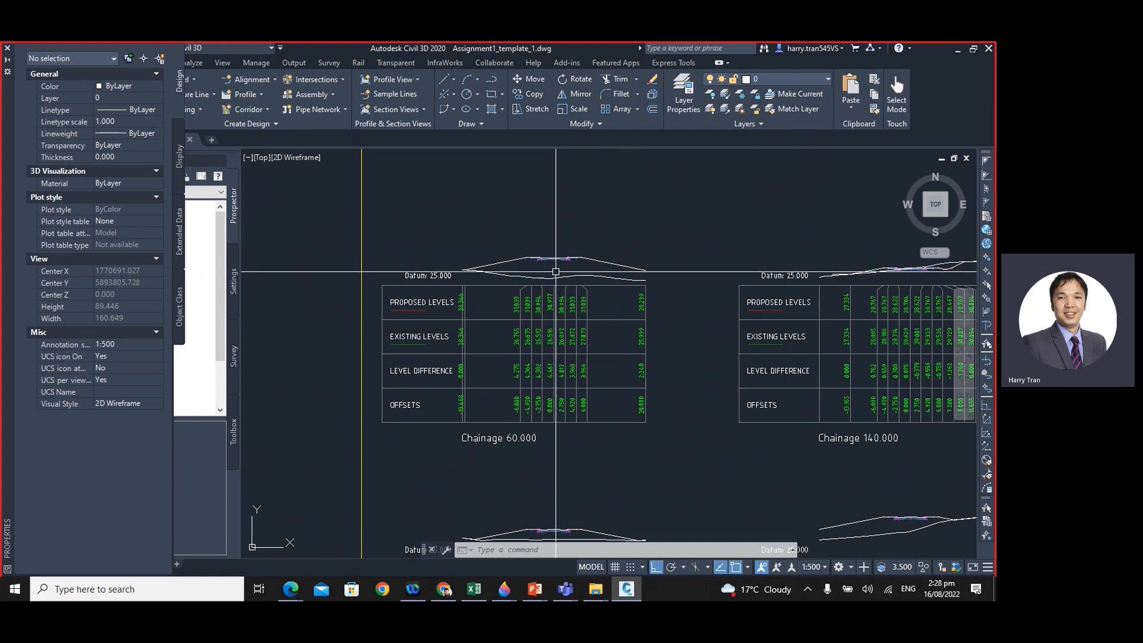
scroll(555, 271, "down", 12)
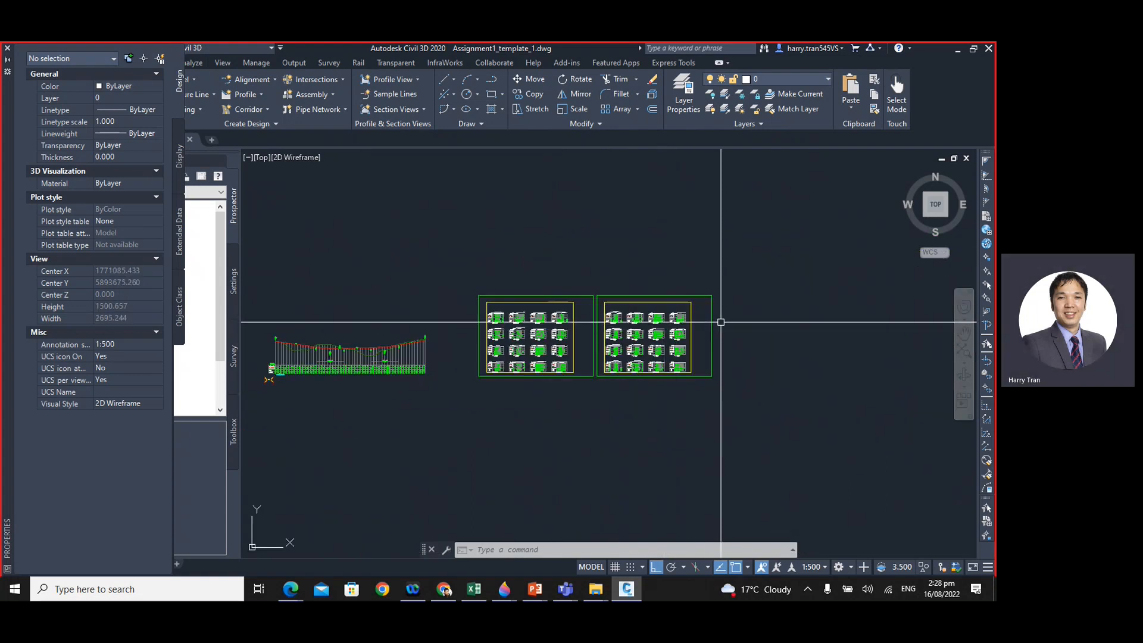
- Compare how the section views fill the first and second sheets beside the profile view
middle_click_drag(699, 334, 600, 339)
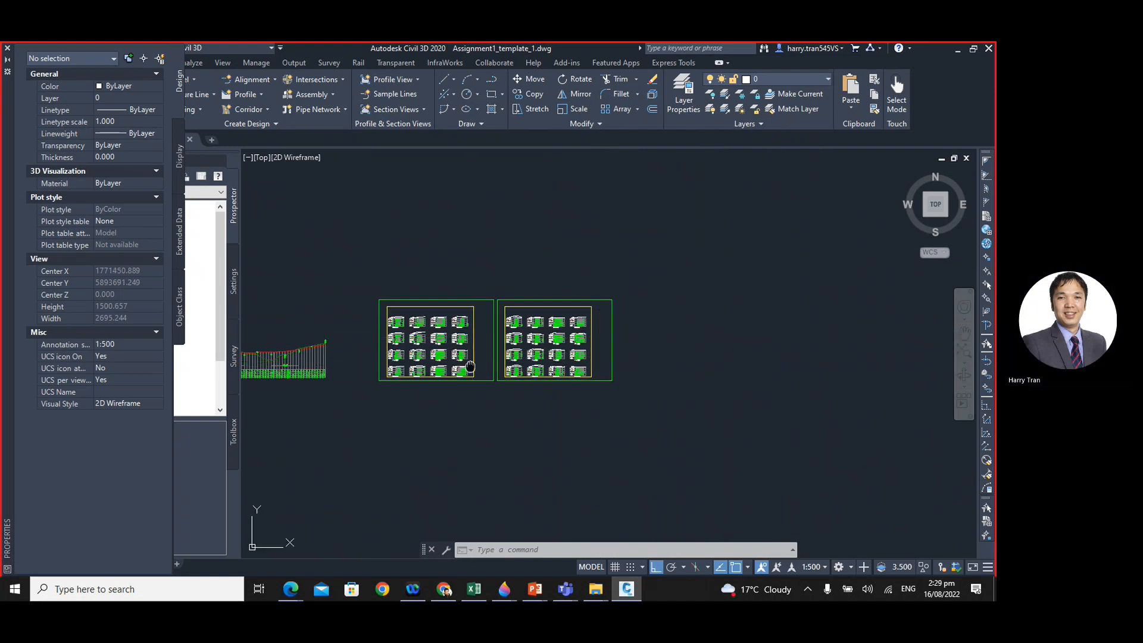
middle_click_drag(408, 353, 487, 343)
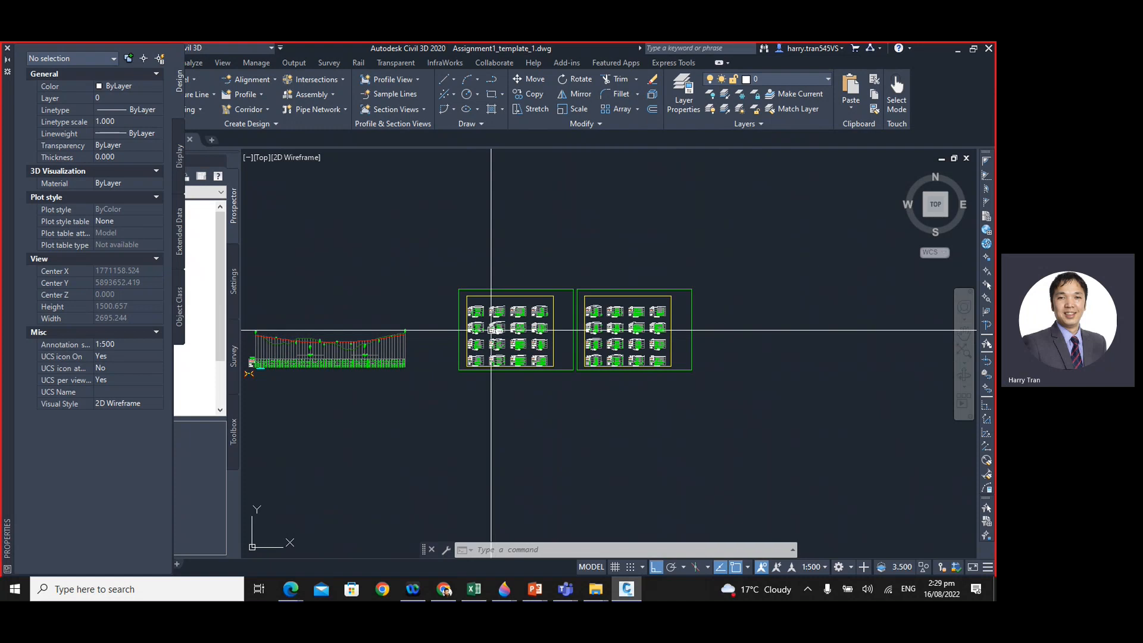
scroll(488, 342, "up", 6)
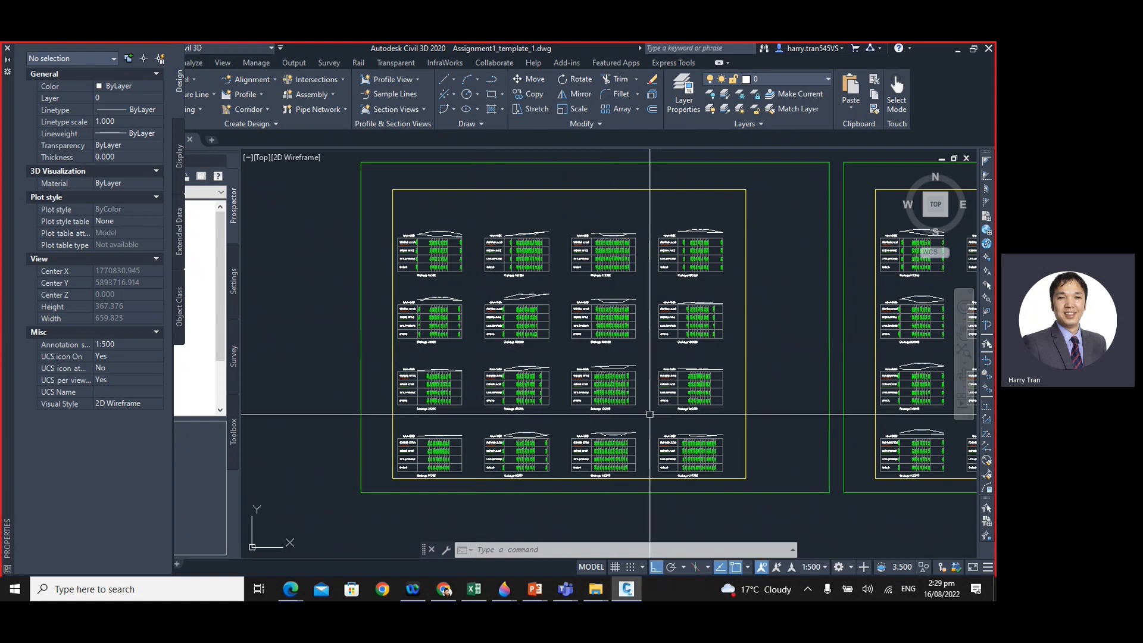
scroll(649, 413, "down", 2)
middle_click_drag(723, 433, 534, 407)
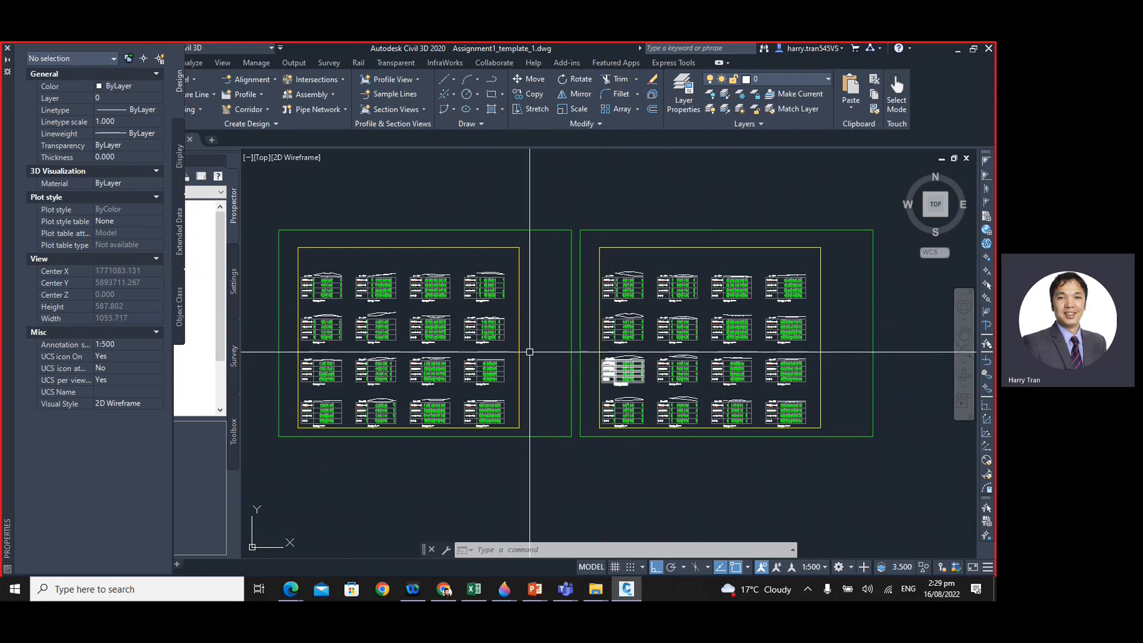
mouse_move(529, 351)
middle_mouse_down()
mouse_move(628, 345)
mouse_move(610, 317)
middle_mouse_up()
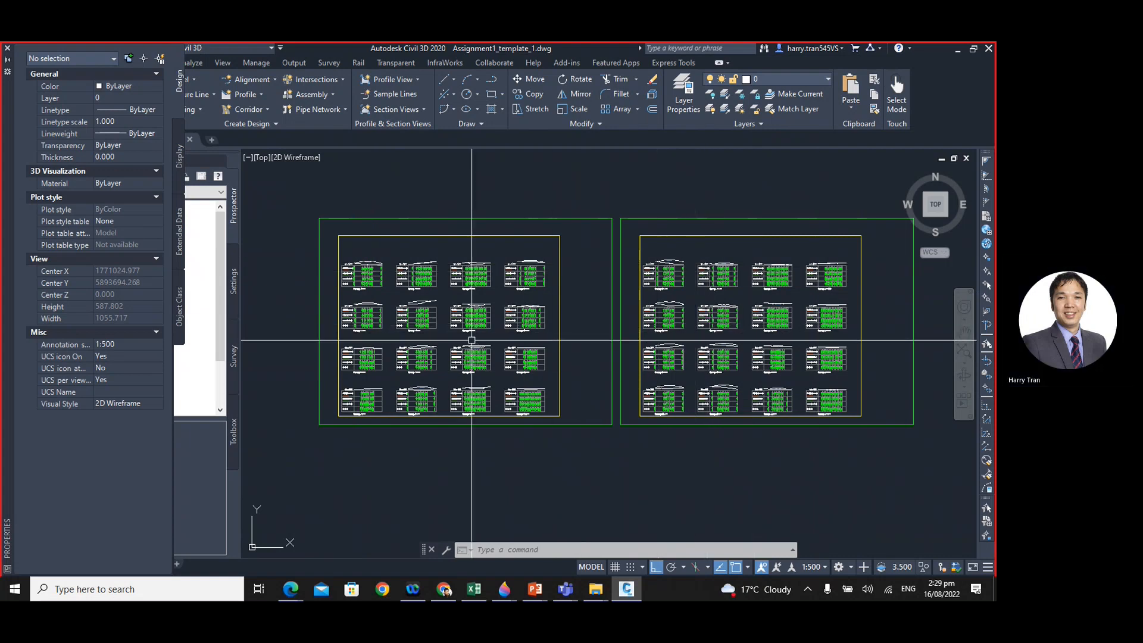
- Locate the Chainage 00.000 section view on the first sheet and examine its corridor linework closely
scroll(472, 340, "up", 6)
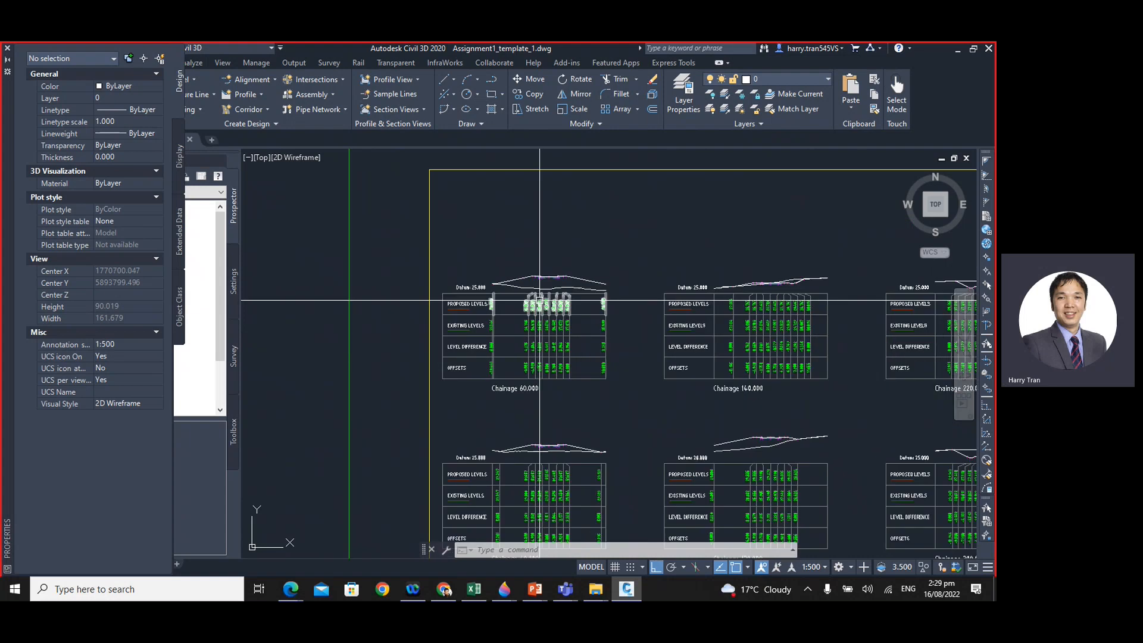
scroll(540, 301, "down", 5)
scroll(677, 315, "up", 8)
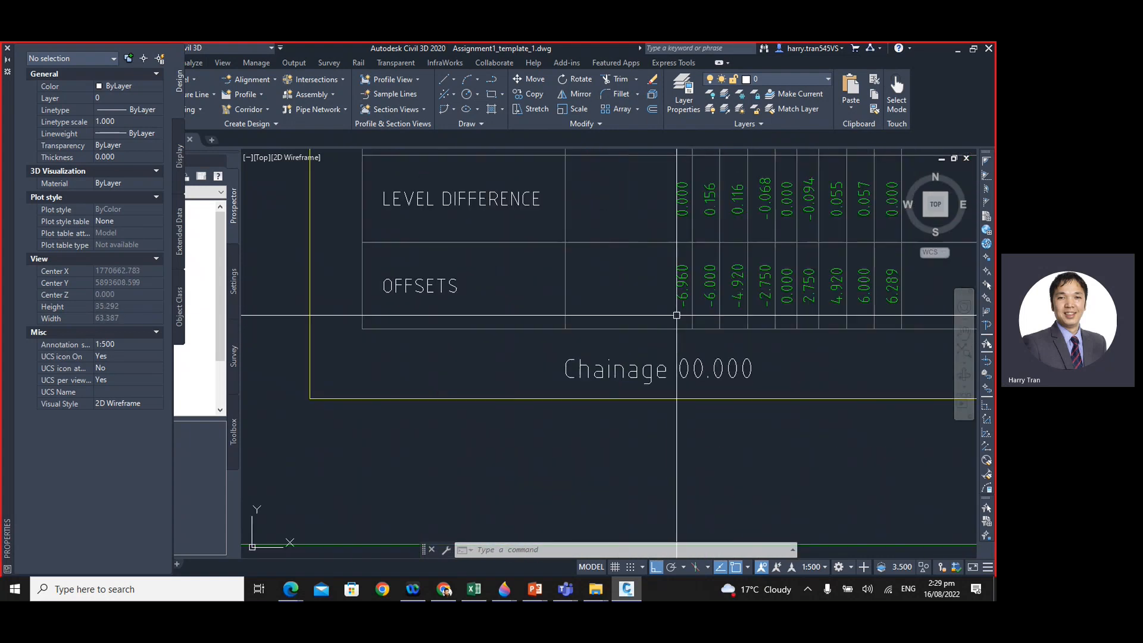
middle_click_drag(738, 250, 663, 334)
scroll(676, 342, "up", 1)
scroll(675, 343, "down", 2)
middle_click_drag(728, 315, 672, 378)
scroll(633, 210, "up", 6)
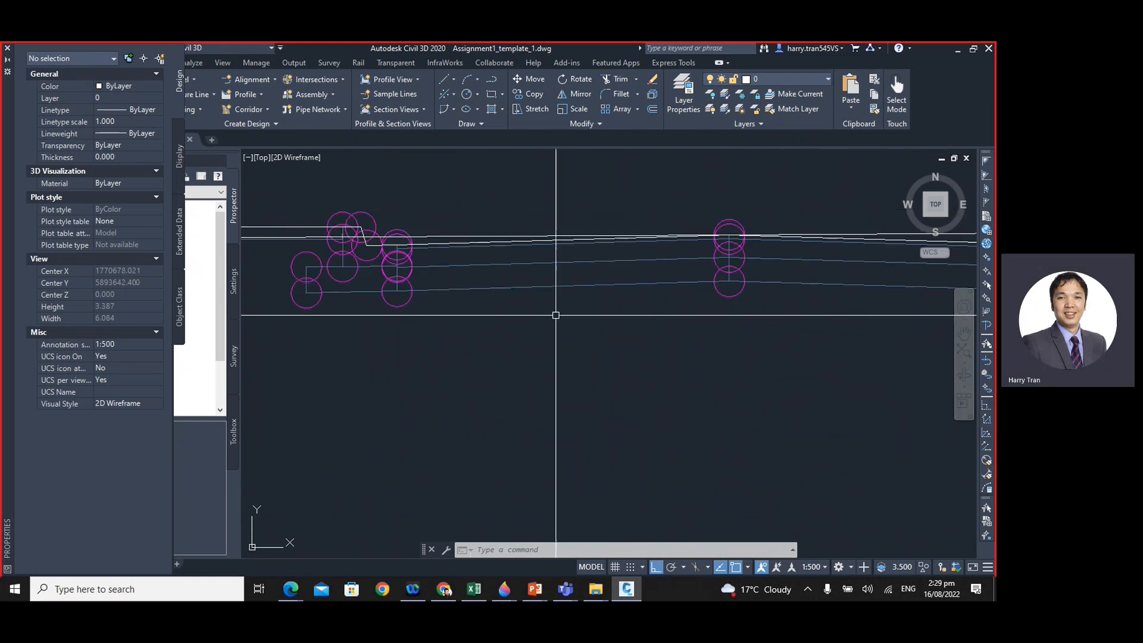
scroll(556, 315, "down", 2)
- Select the corridor section at Chainage 00.000, inspect its pavement layers and kerb, and clear the selection
left_click(722, 296)
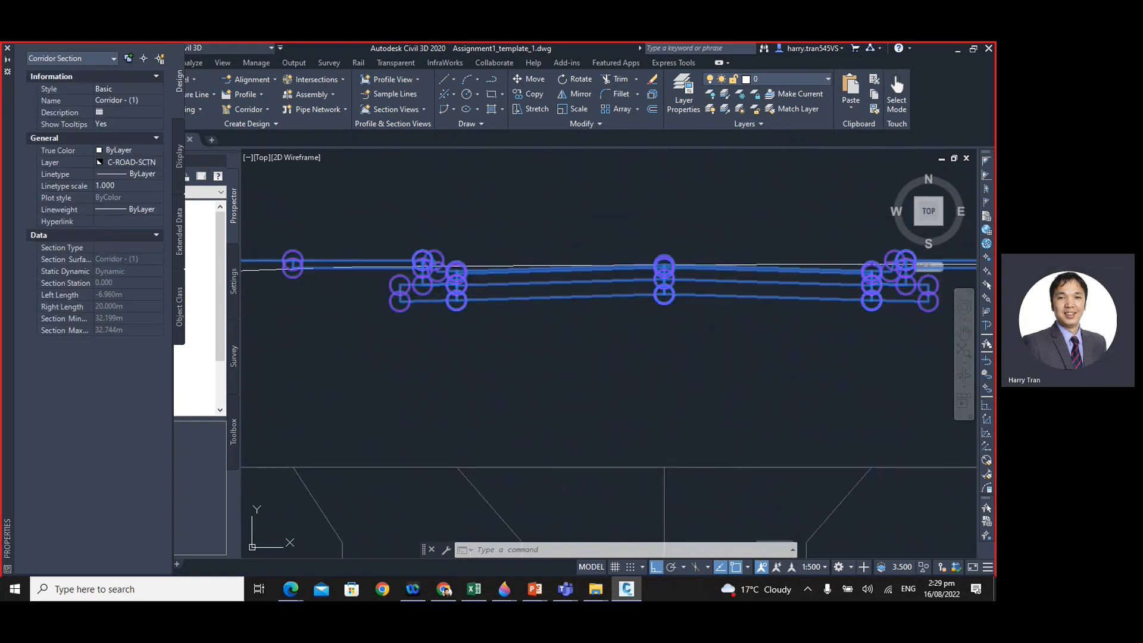
scroll(609, 345, "down", 2)
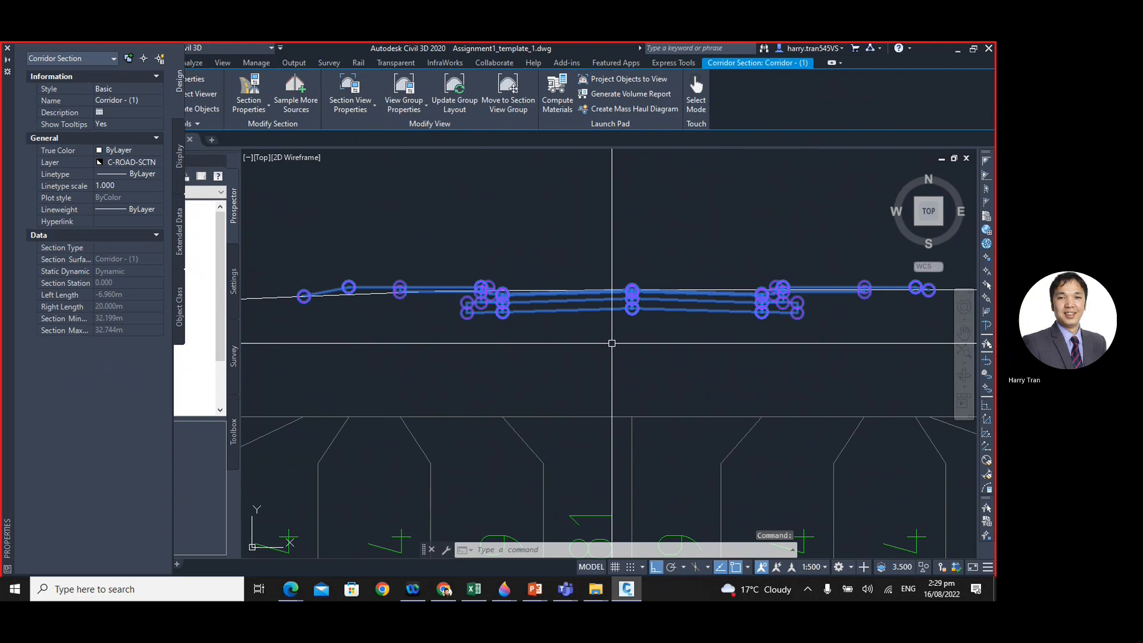
scroll(612, 344, "down", 4)
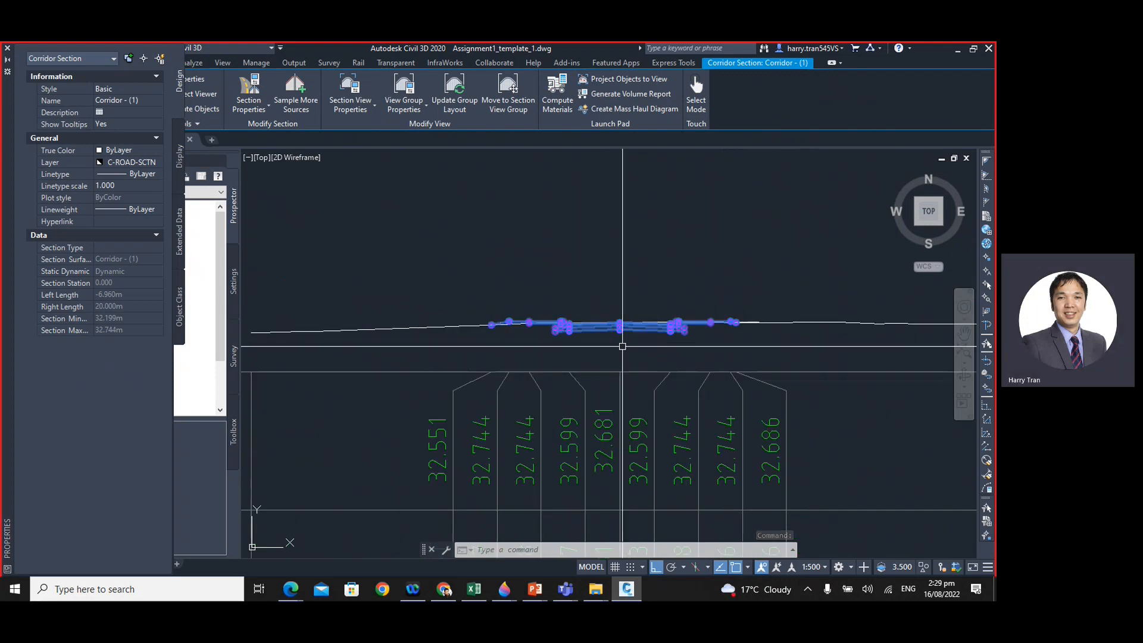
scroll(631, 340, "up", 6)
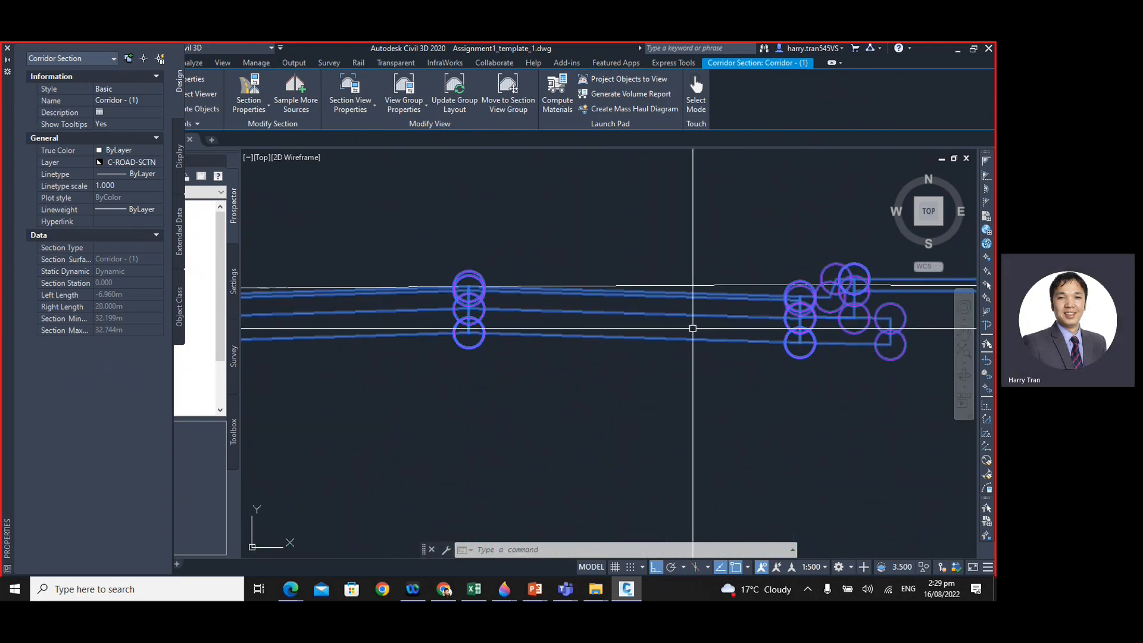
scroll(730, 309, "up", 4)
scroll(687, 328, "down", 2)
middle_click_drag(580, 356, 687, 338)
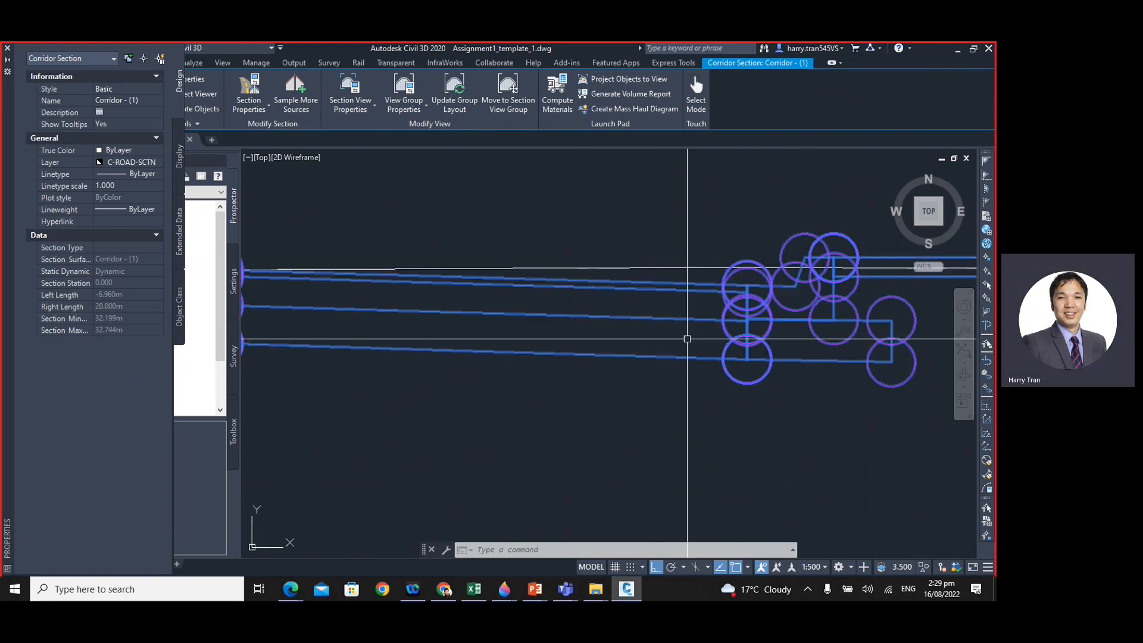
middle_click_drag(596, 338, 669, 341)
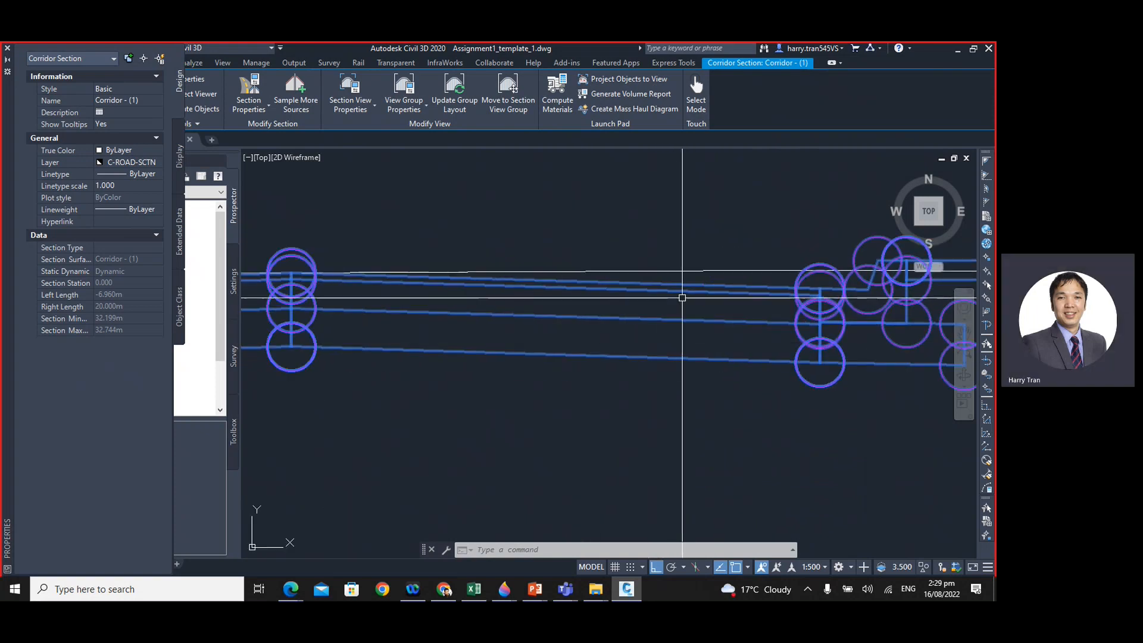
mouse_move(689, 291)
middle_mouse_down()
mouse_move(669, 334)
mouse_move(620, 345)
middle_mouse_up()
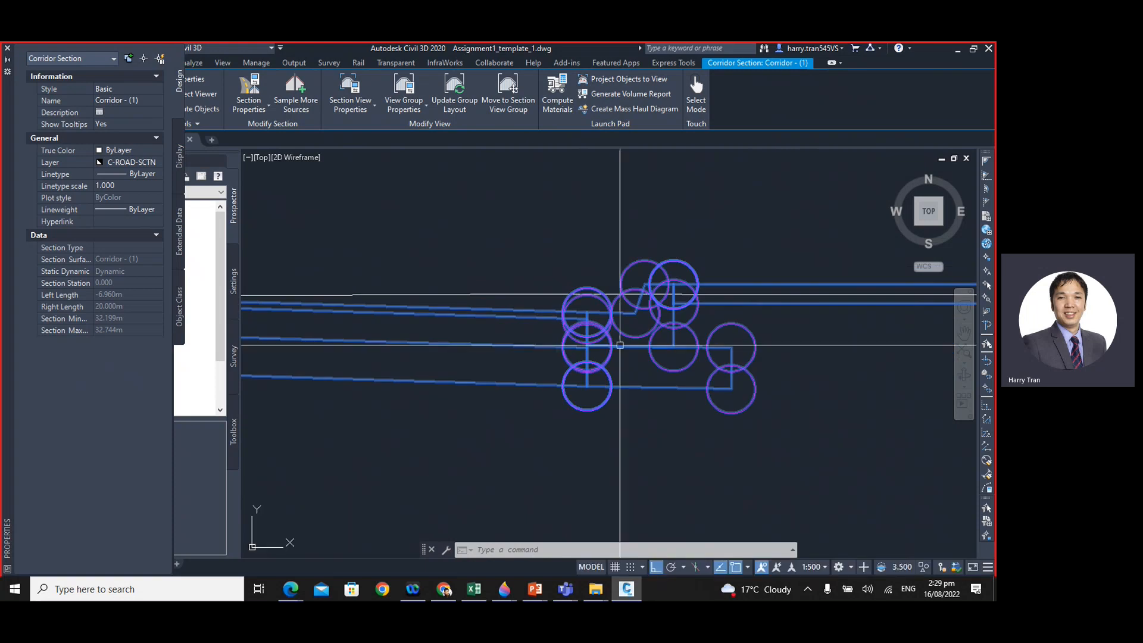
key("Escape")
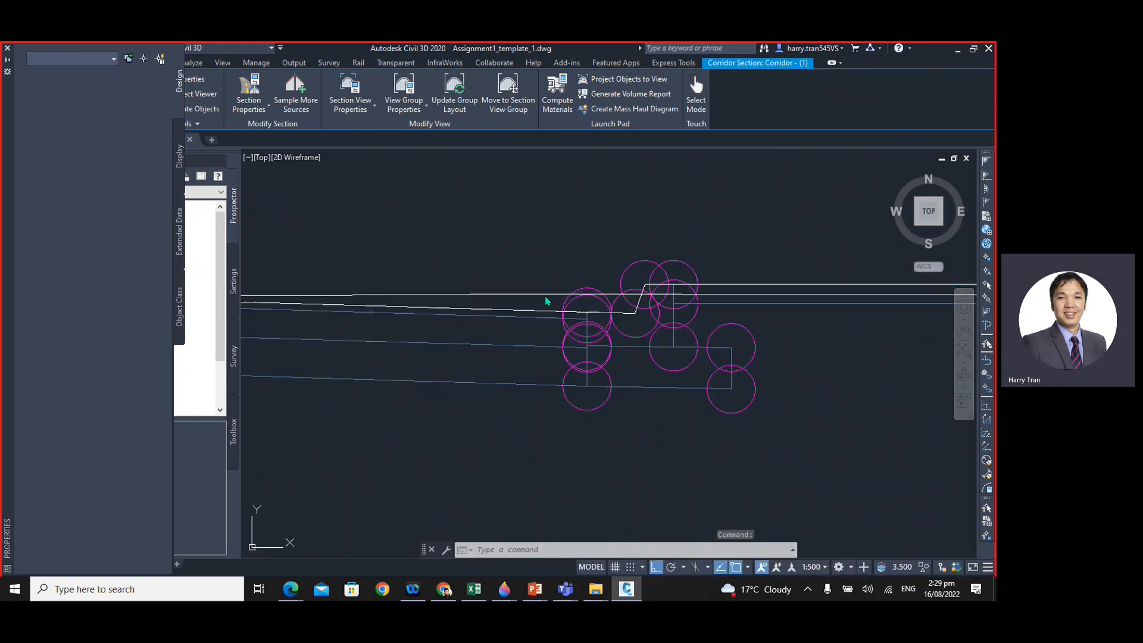
- Select the EG section line at Chainage 00.000 to compare it with the corridor, then clear the selection and view the level bands
left_click(538, 294)
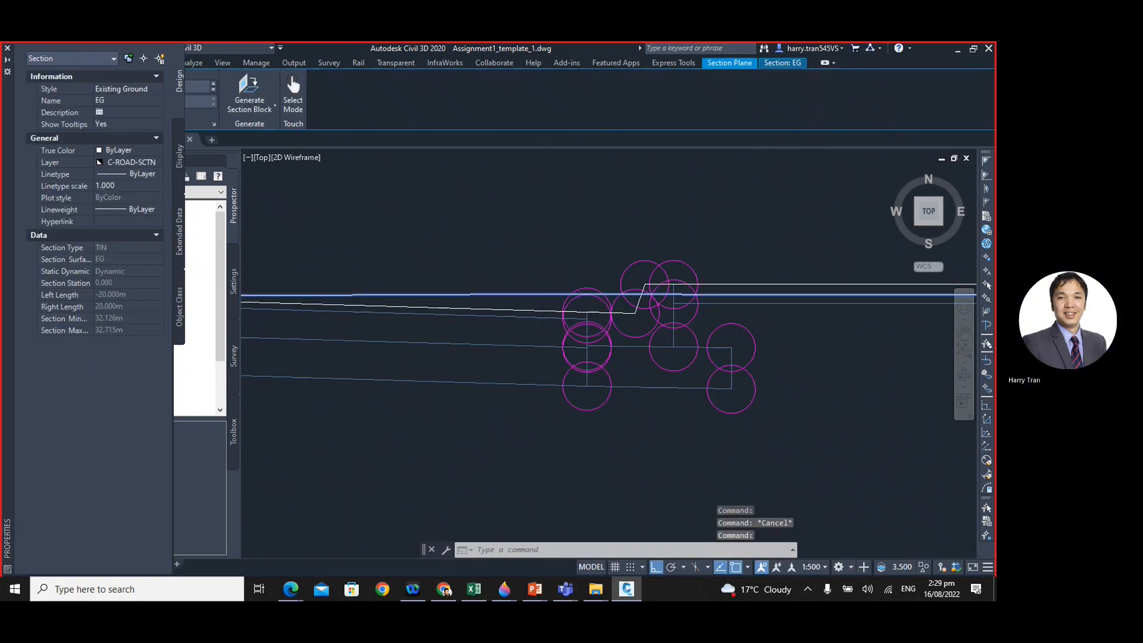
scroll(540, 307, "down", 6)
scroll(673, 357, "down", 6)
key("Escape")
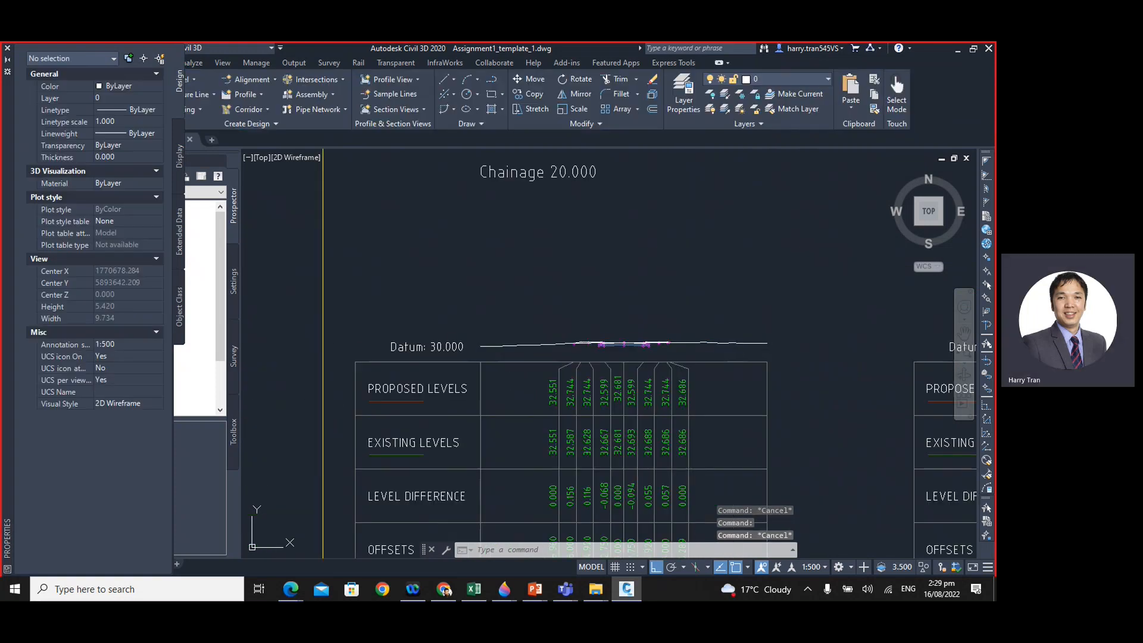
left_click(741, 342)
scroll(638, 340, "up", 5)
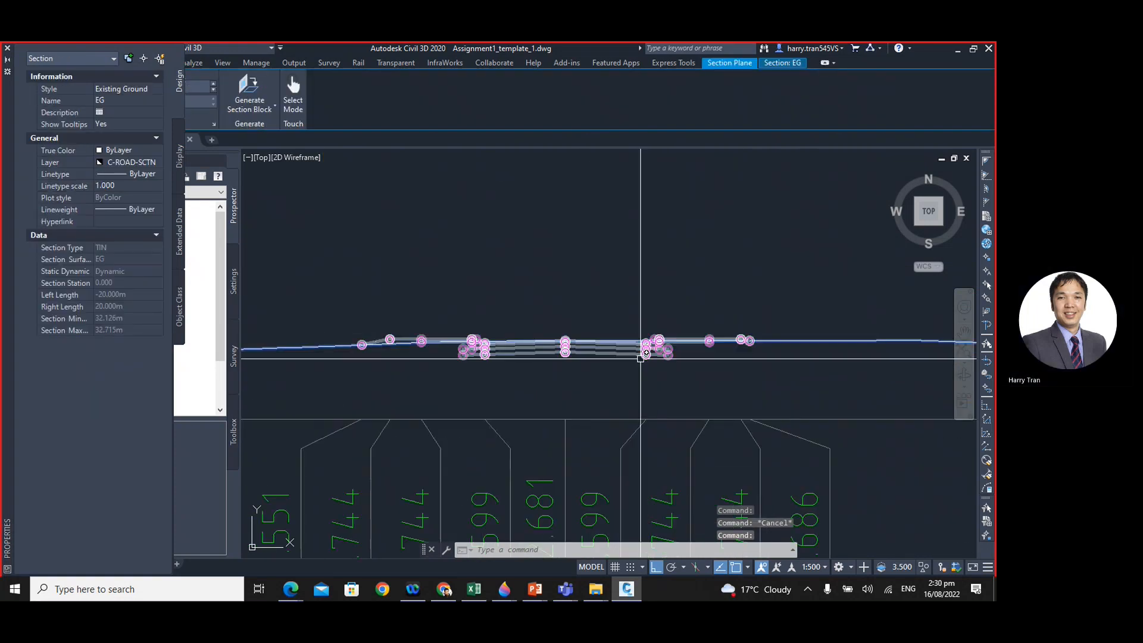
scroll(634, 349, "down", 3)
scroll(632, 351, "down", 3)
key("Escape")
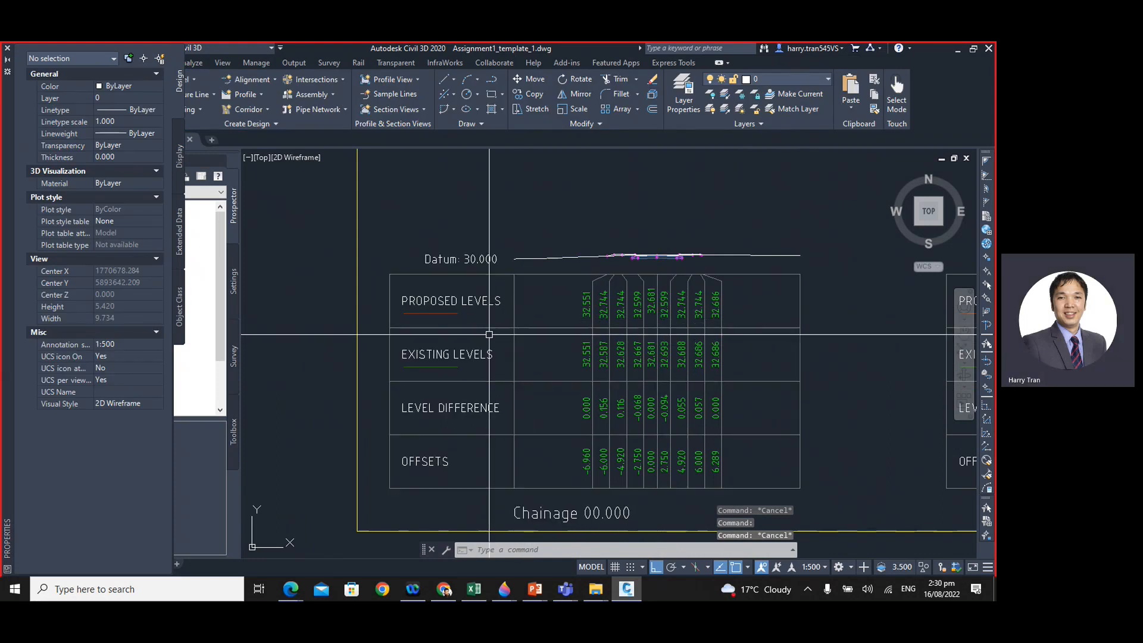
scroll(550, 321, "up", 2)
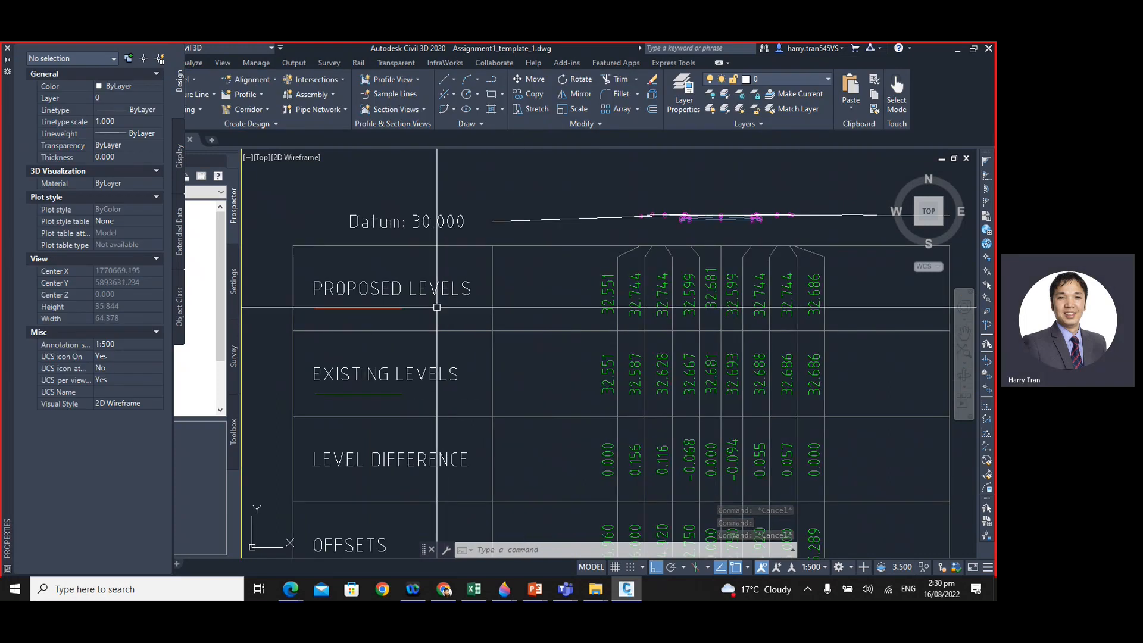
- Examine the proposed and existing level values beneath the Chainage 00.000 section line
scroll(671, 311, "up", 2)
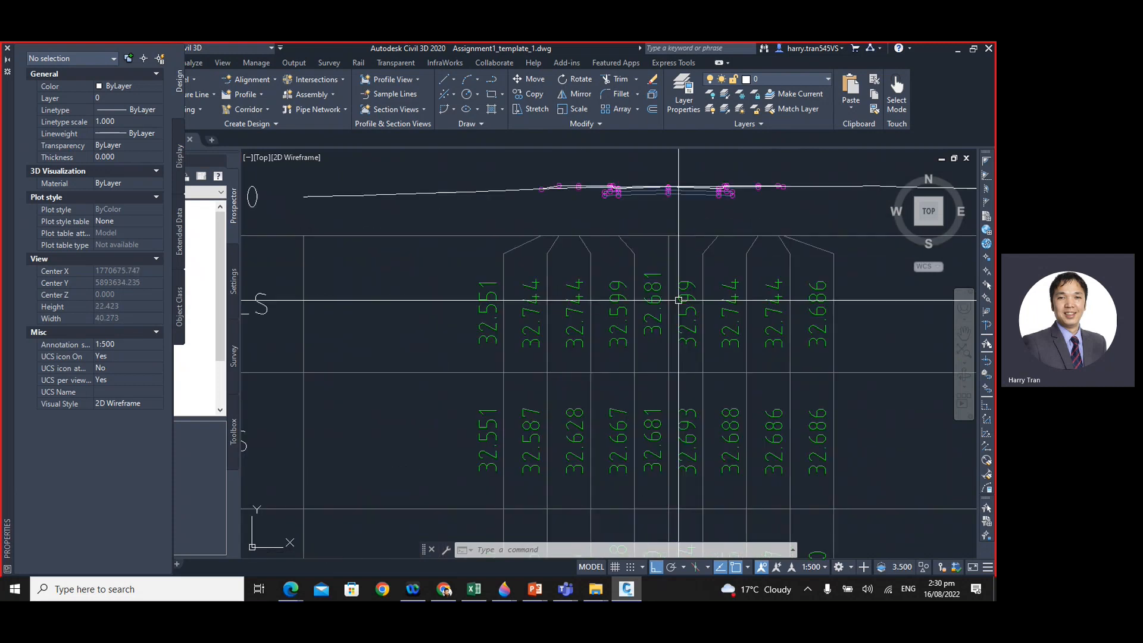
middle_click_drag(690, 285, 679, 319)
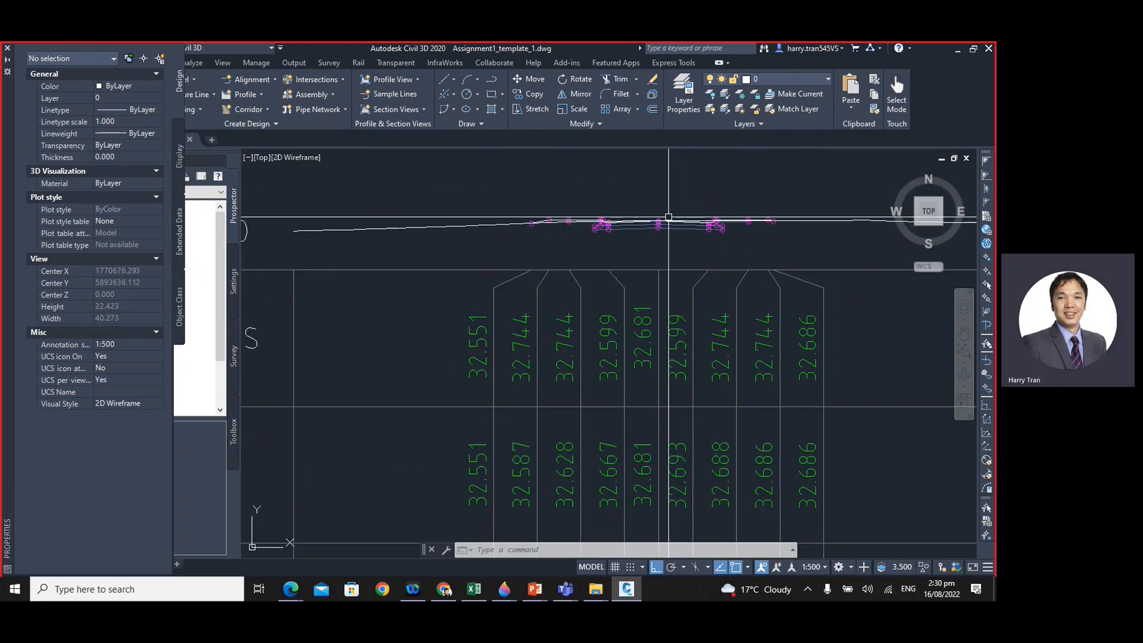
scroll(661, 228, "up", 2)
scroll(677, 312, "up", 2)
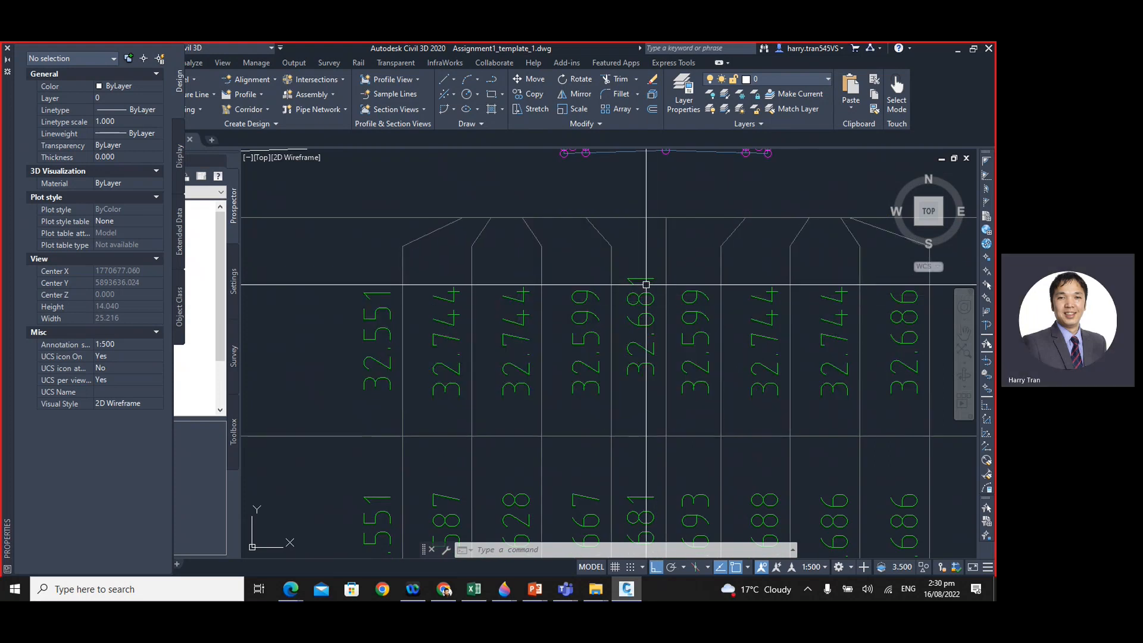
scroll(646, 285, "down", 5)
scroll(727, 311, "up", 3)
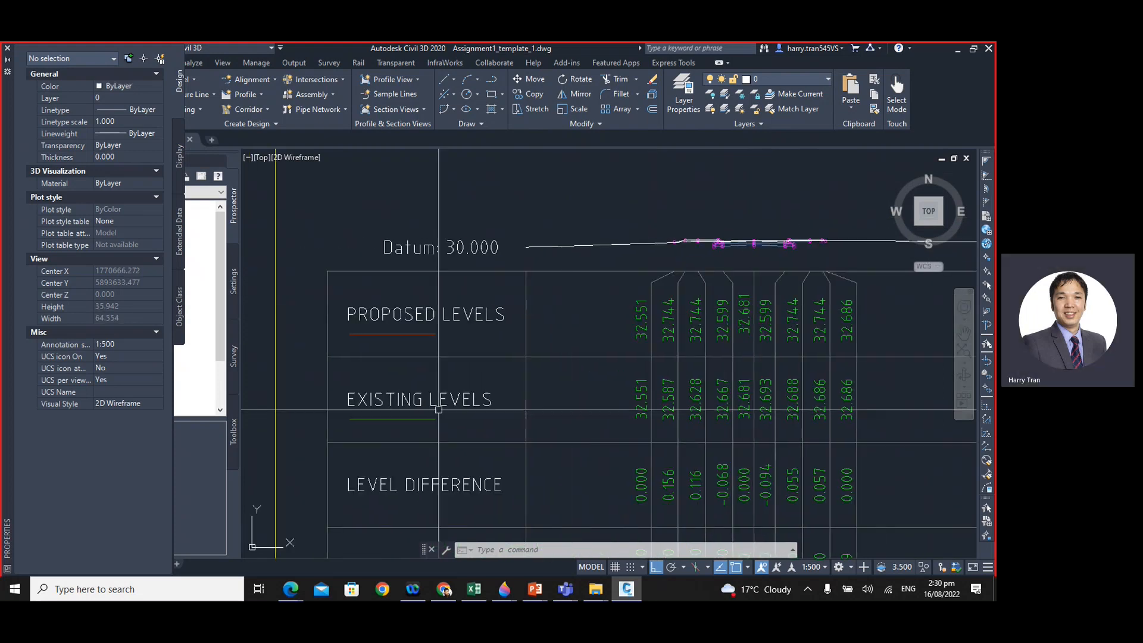
- Identify the EG section line near the Chainage 00.000 centreline and compare it with the existing levels and level differences
scroll(766, 394, "up", 2)
middle_click_drag(736, 390, 723, 453)
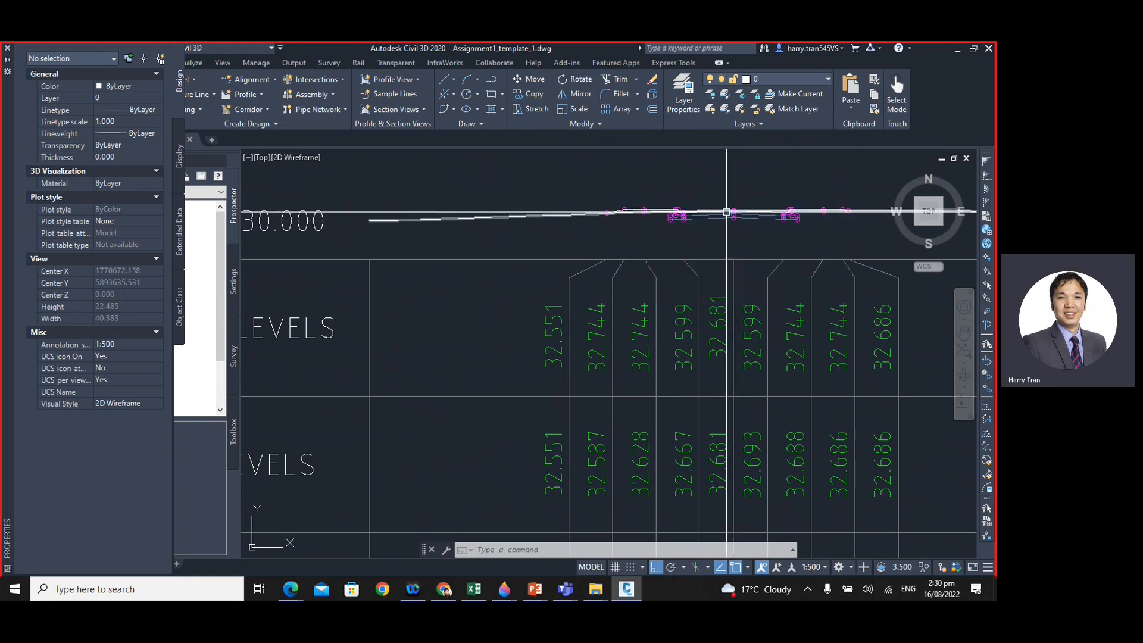
mouse_move(732, 211)
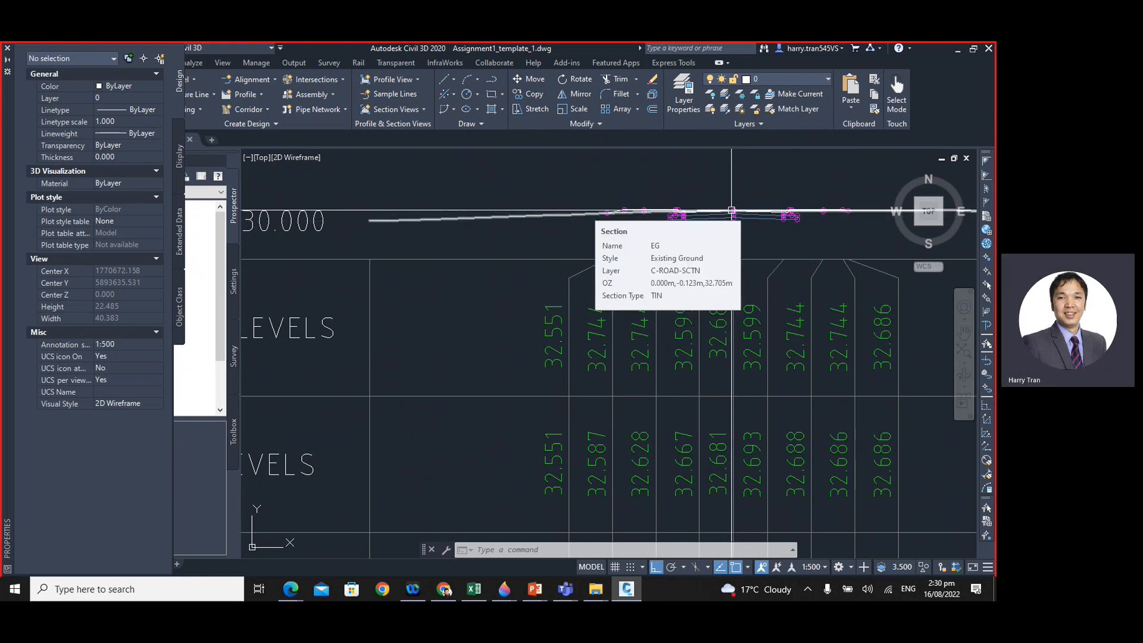
scroll(732, 210, "down", 2)
middle_click_drag(684, 401, 664, 357)
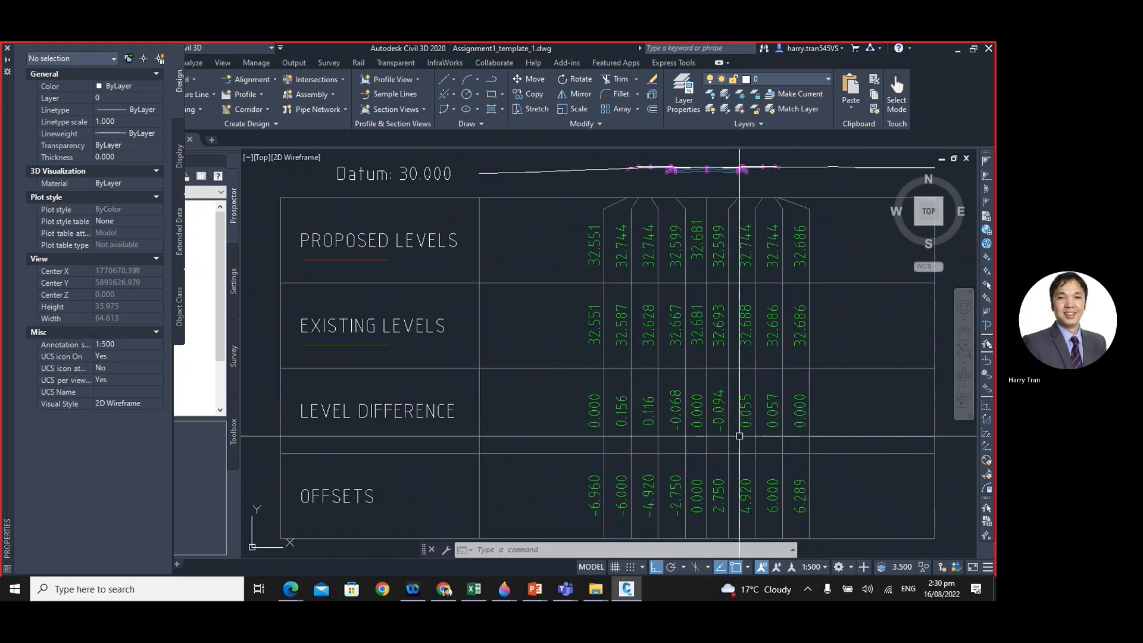
- Examine the verge linework on the negative-offset side of Chainage 00.000 closely and select the EG section line there
middle_click_drag(687, 183, 604, 266)
scroll(581, 212, "up", 8)
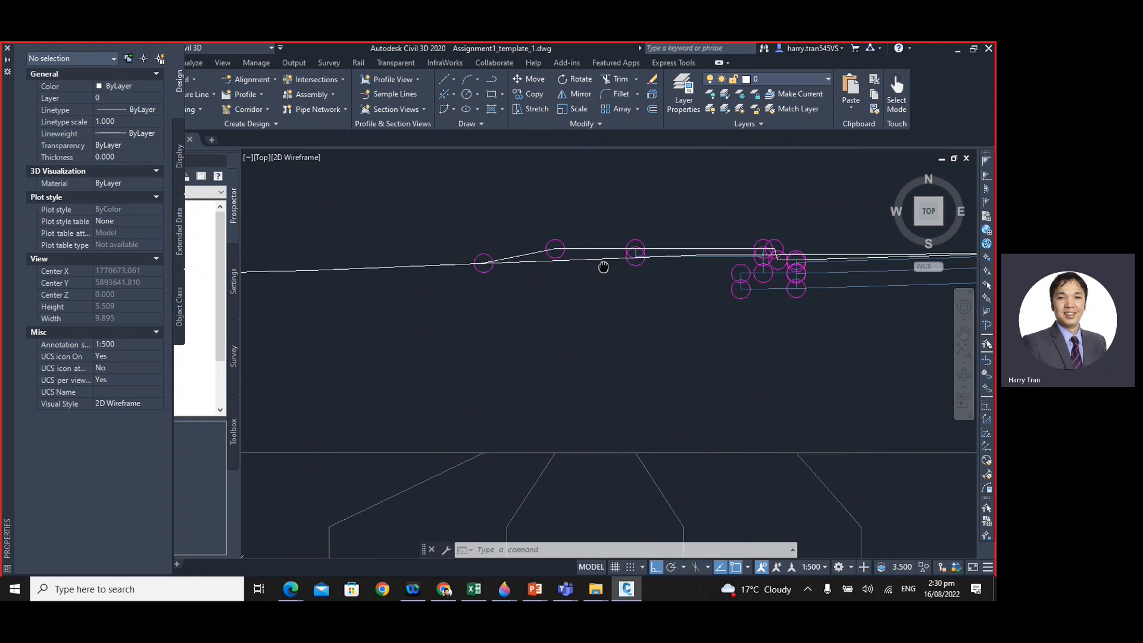
scroll(604, 267, "up", 6)
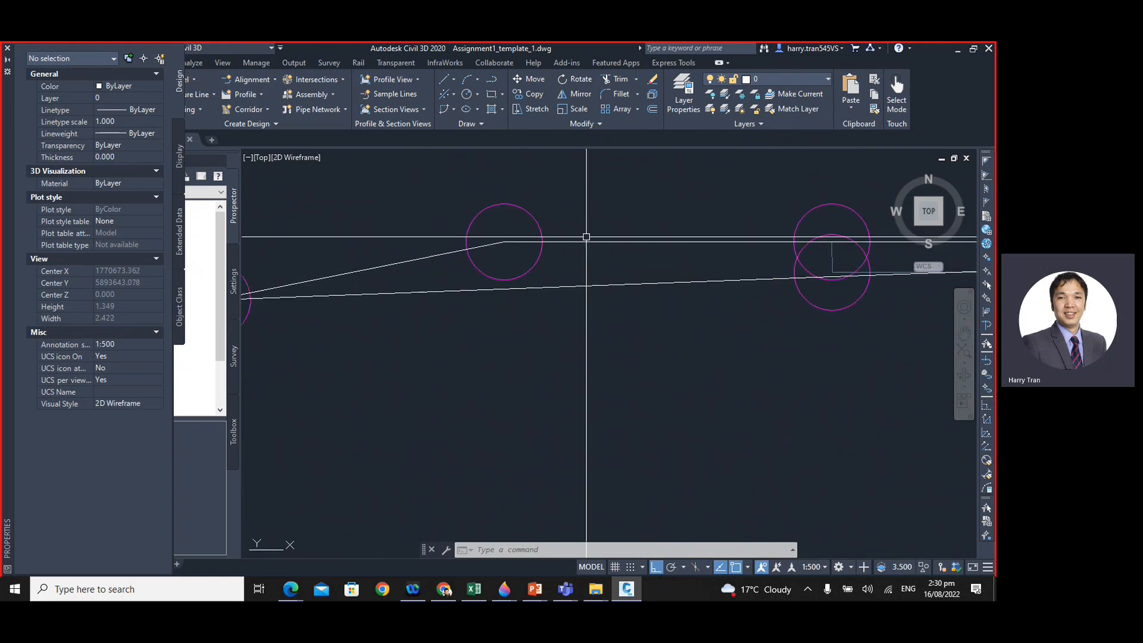
scroll(671, 248, "down", 2)
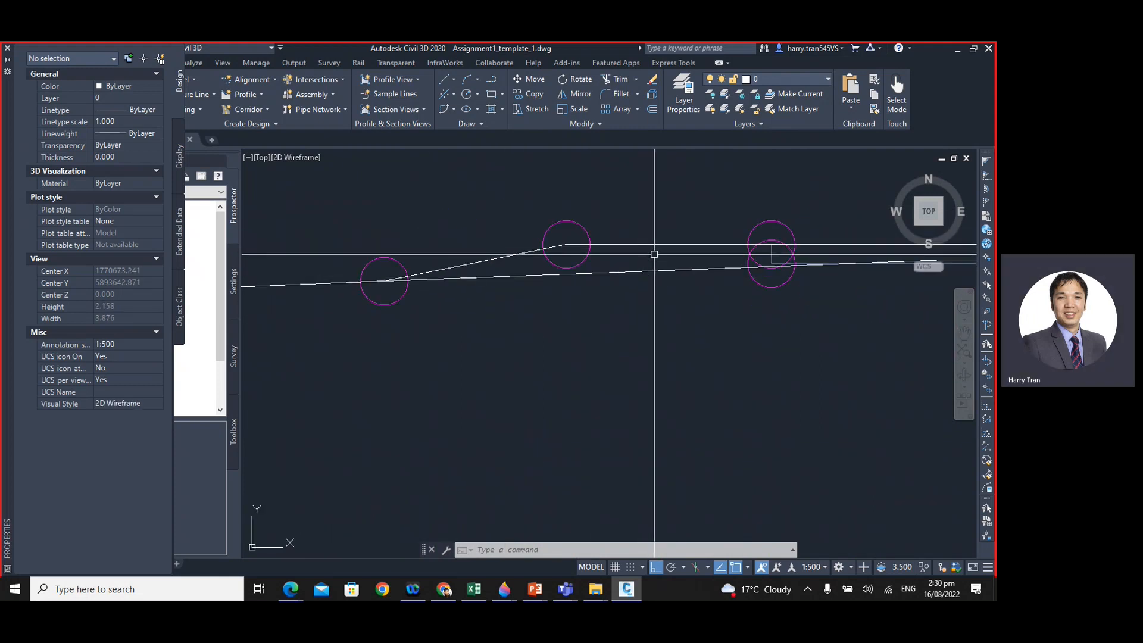
left_click(668, 271)
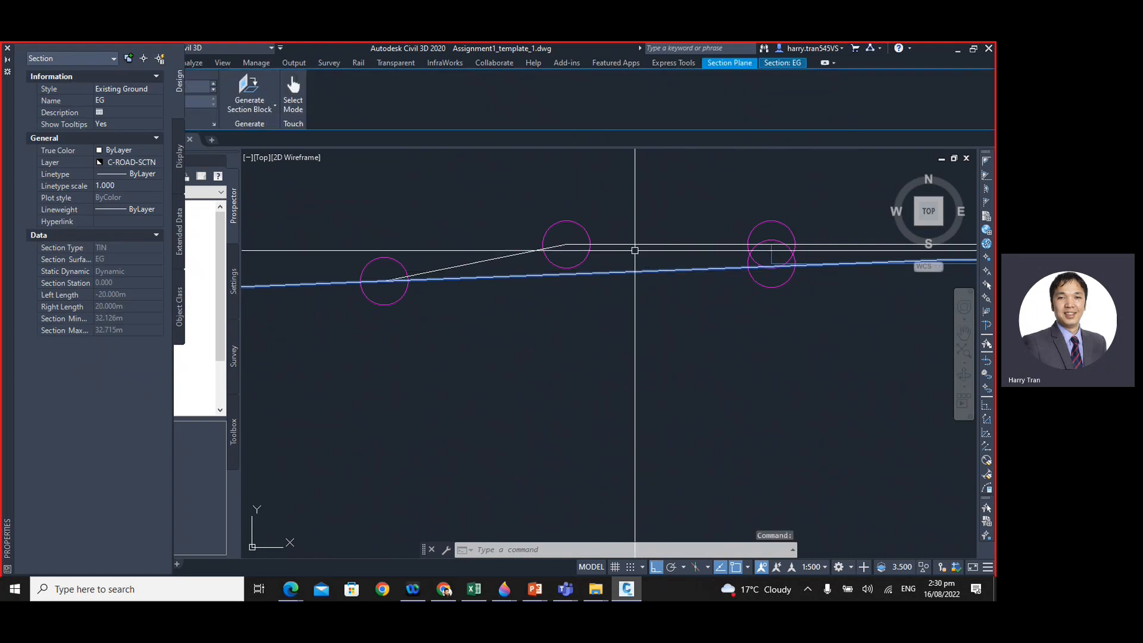
- Compare the proposed, existing and level difference values at the negative offsets of Chainage 00.000 with the selected EG line
scroll(621, 277, "down", 10)
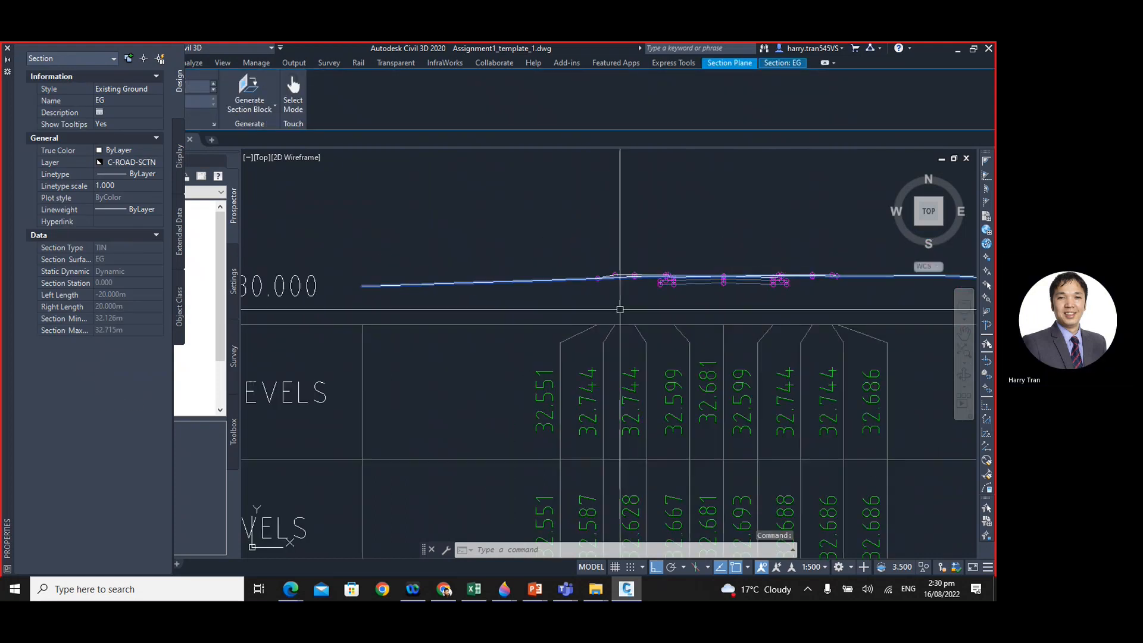
middle_click_drag(634, 373, 634, 356)
scroll(633, 356, "down", 5)
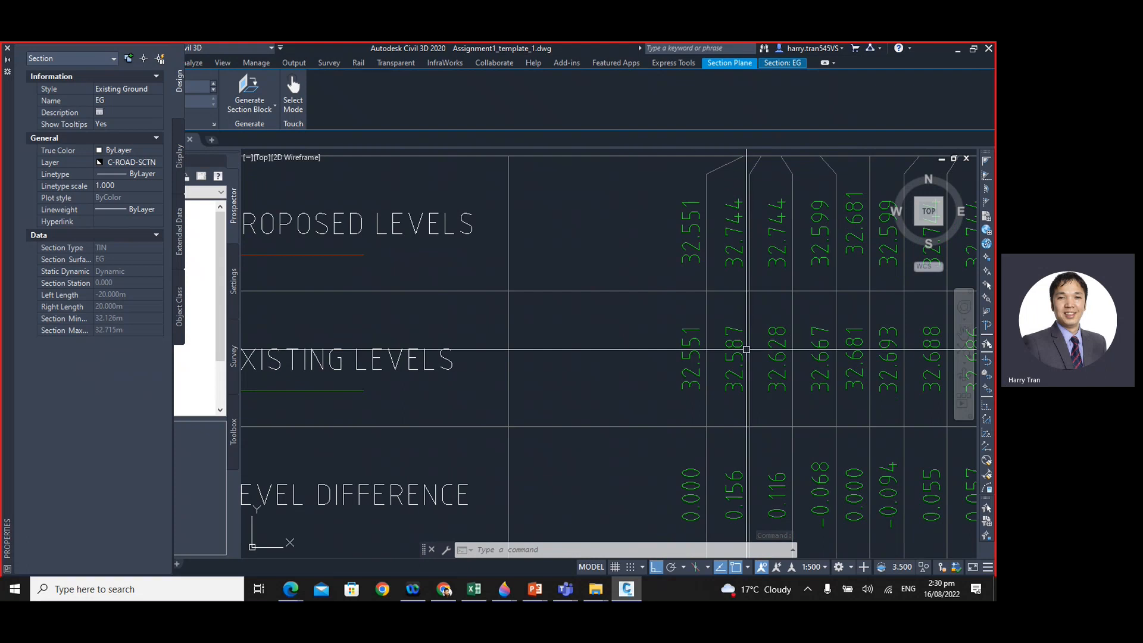
scroll(780, 454, "up", 5)
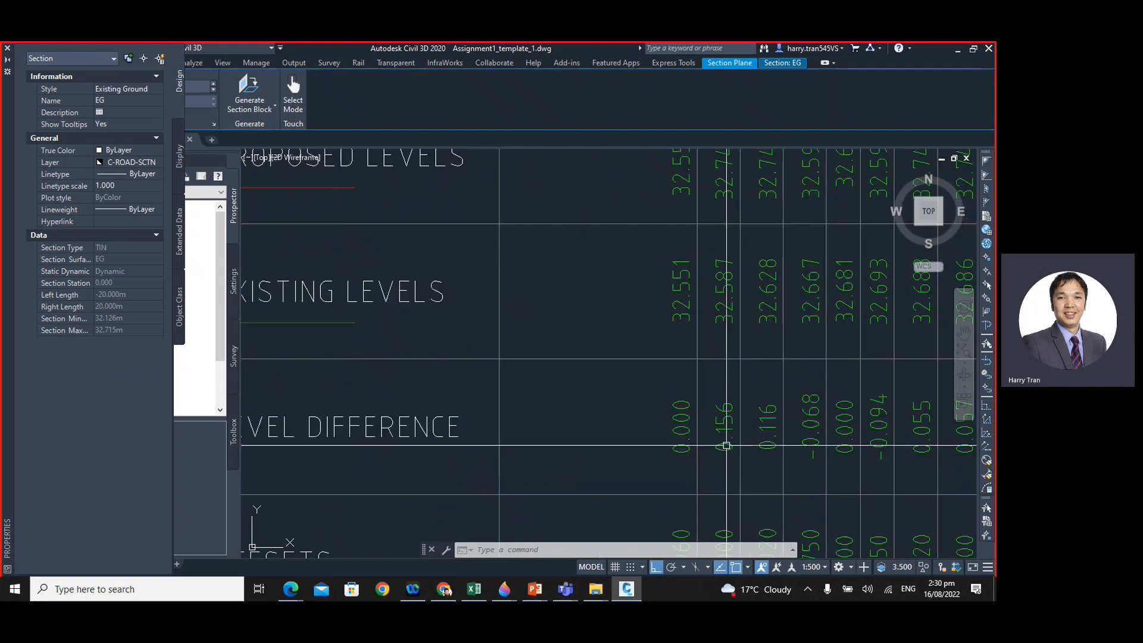
scroll(628, 421, "up", 2)
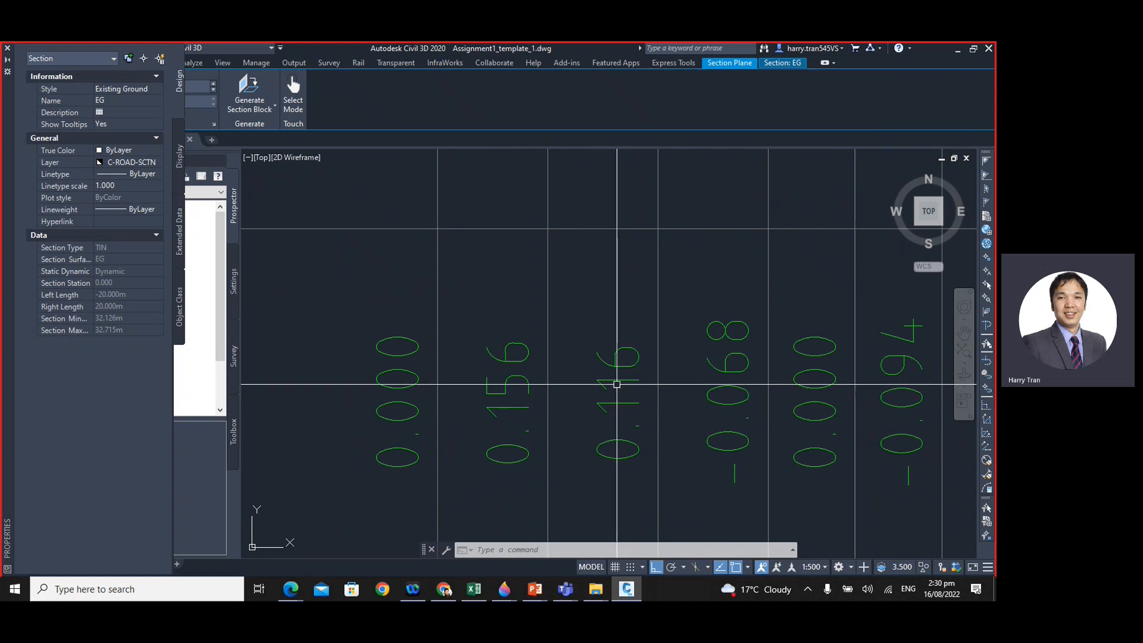
scroll(617, 384, "down", 6)
middle_click_drag(532, 370, 612, 415)
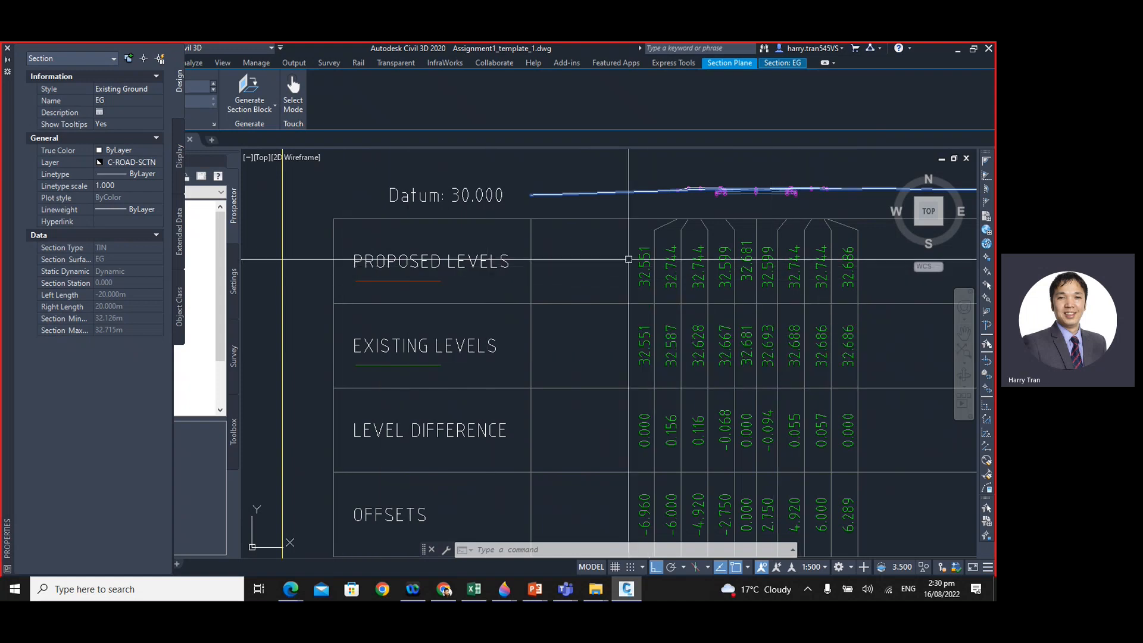
- Go to the second sheet and inspect the section views at Chainage 390.000 and Chainage 380.000
scroll(621, 336, "down", 6)
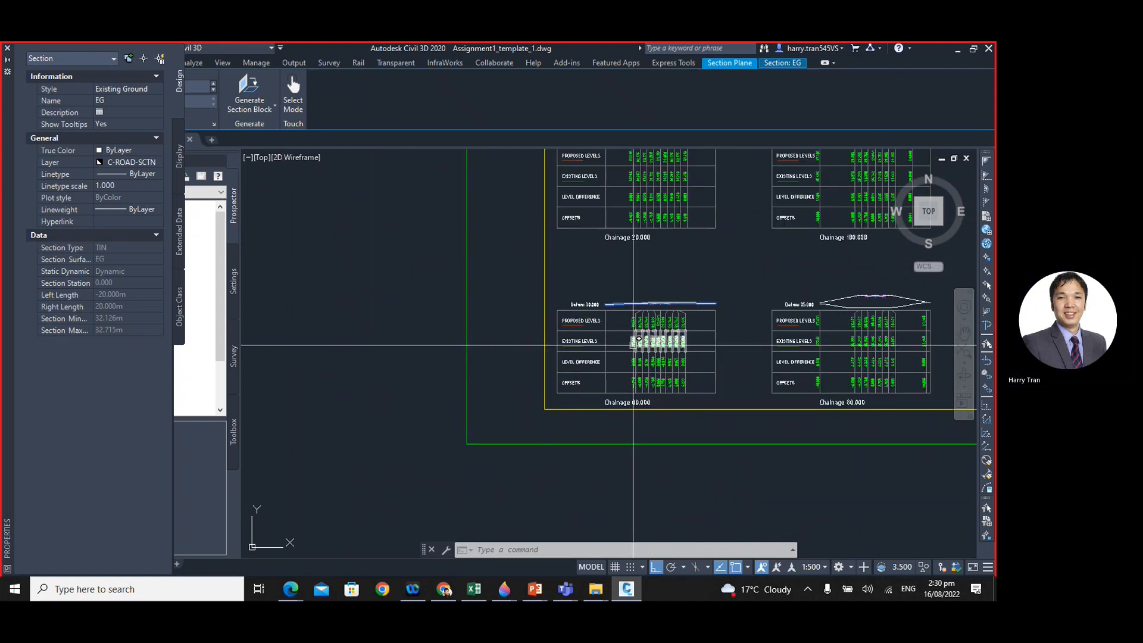
scroll(632, 344, "down", 5)
middle_click_drag(721, 320, 539, 383)
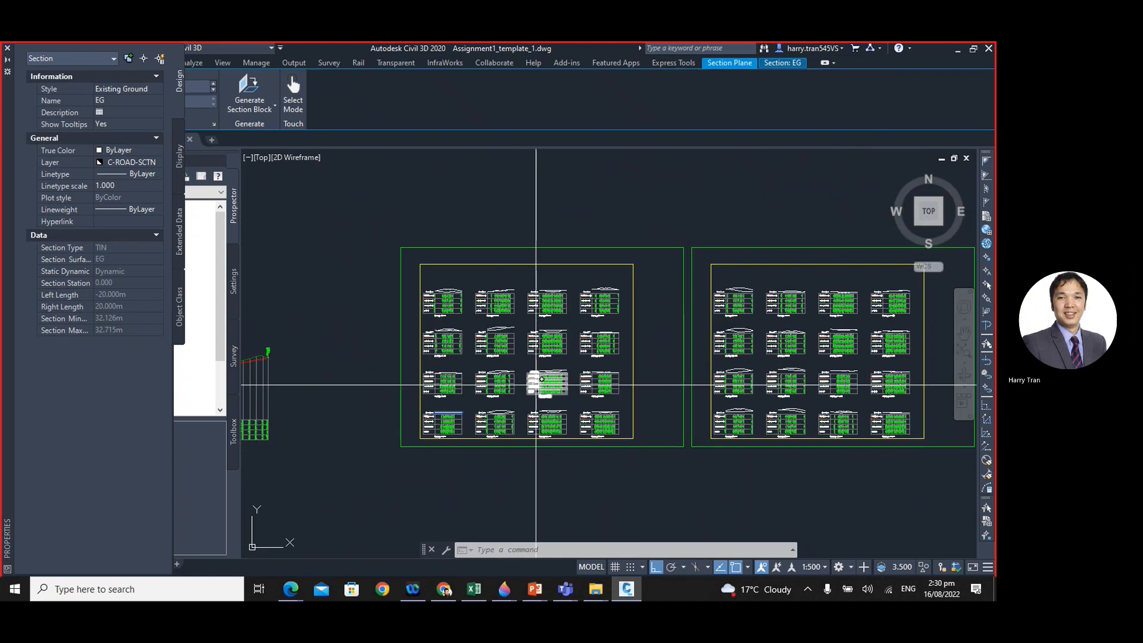
scroll(806, 375, "up", 10)
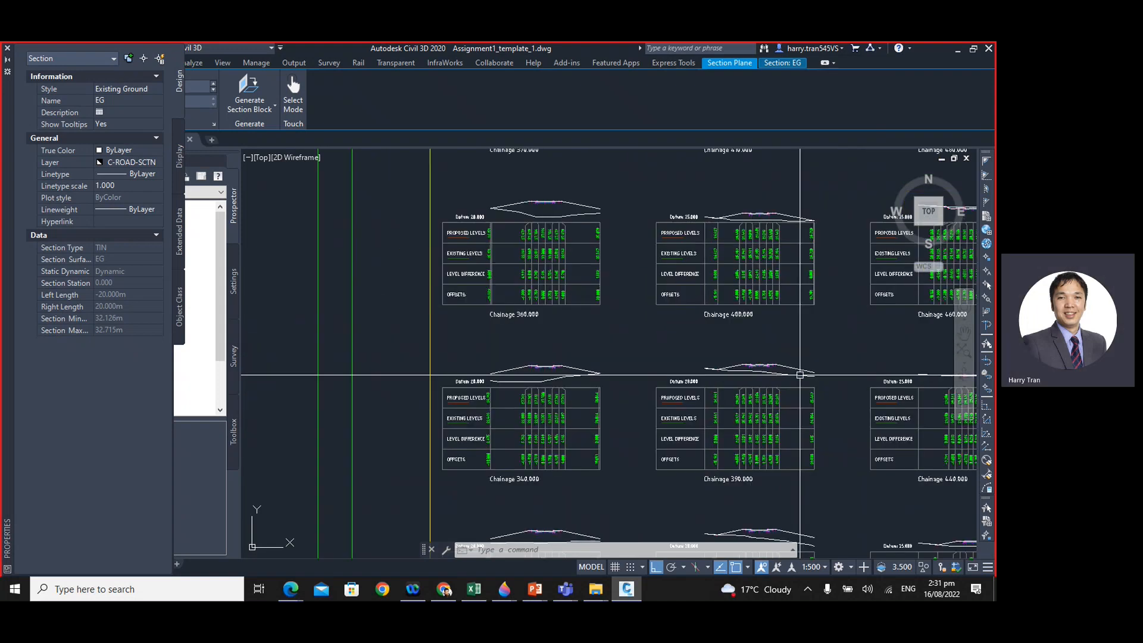
scroll(604, 327, "down", 3)
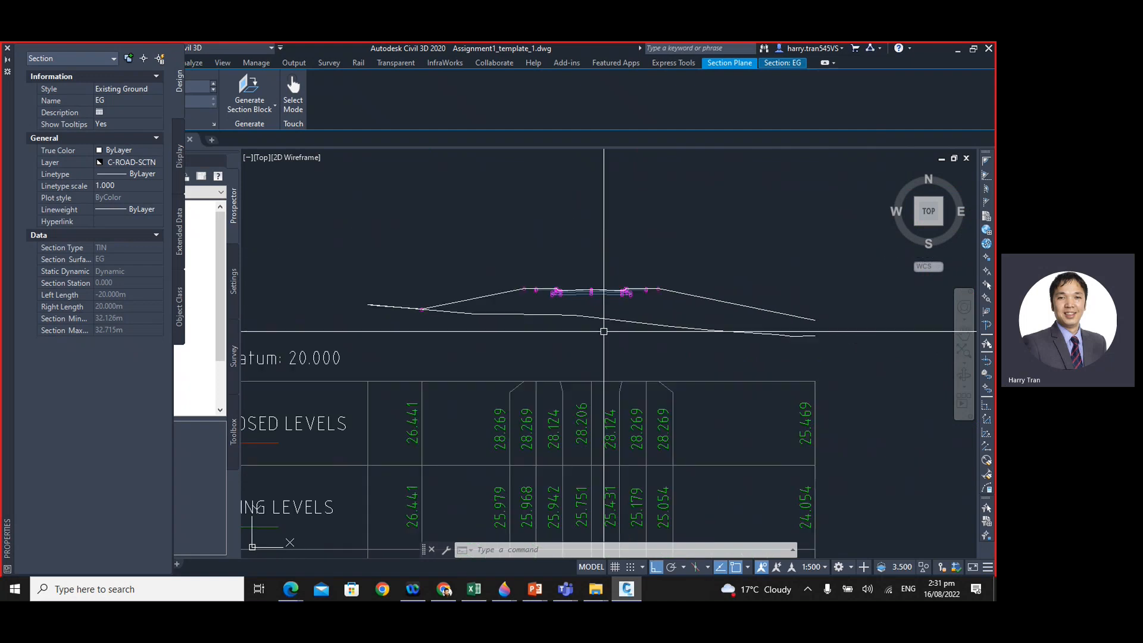
middle_click_drag(598, 340, 651, 279)
scroll(653, 256, "down", 10)
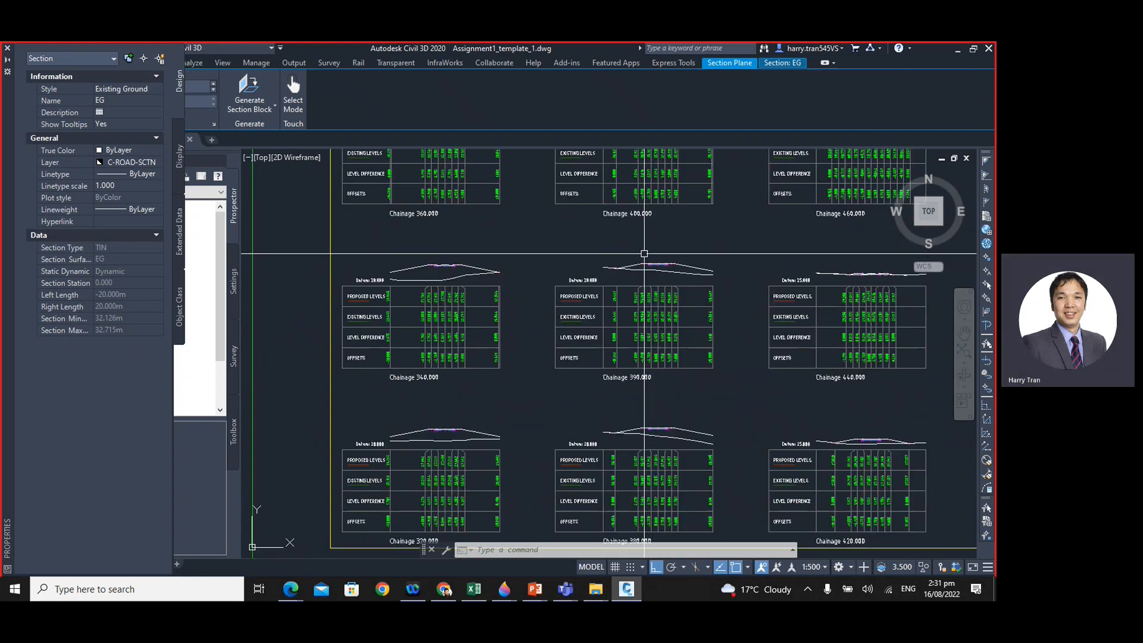
scroll(653, 366, "up", 8)
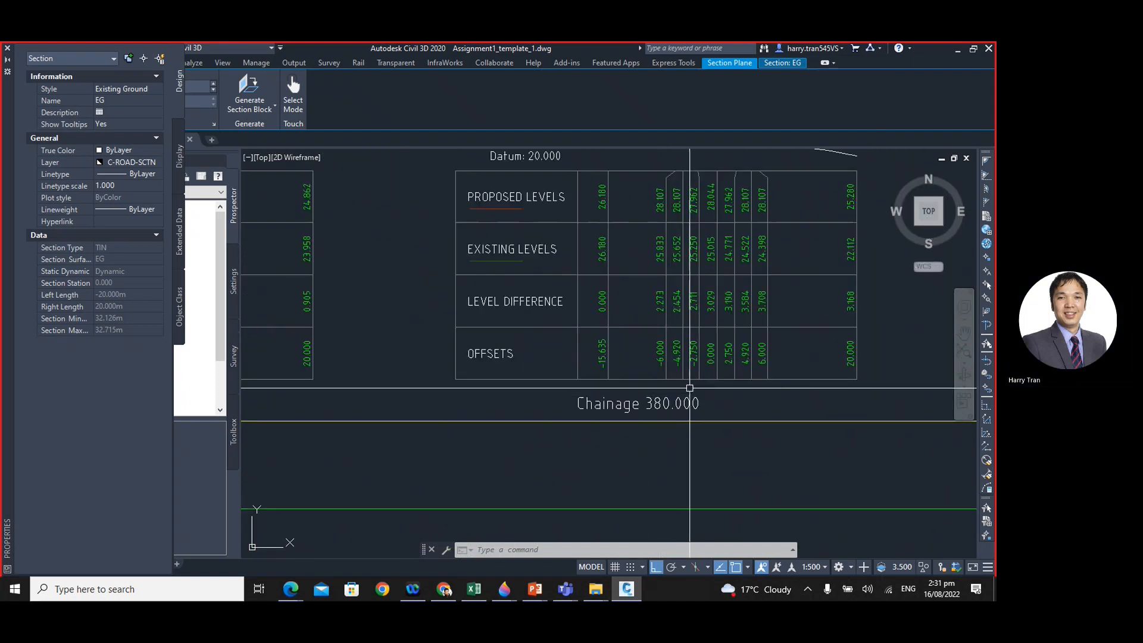
- Locate the Chainage 400.000 section view and examine its proposed, existing, level difference and offset bands
scroll(689, 388, "down", 4)
scroll(656, 335, "up", 2)
middle_click_drag(686, 309, 693, 447)
middle_click_drag(662, 206, 672, 359)
scroll(661, 224, "up", 2)
scroll(662, 224, "up", 2)
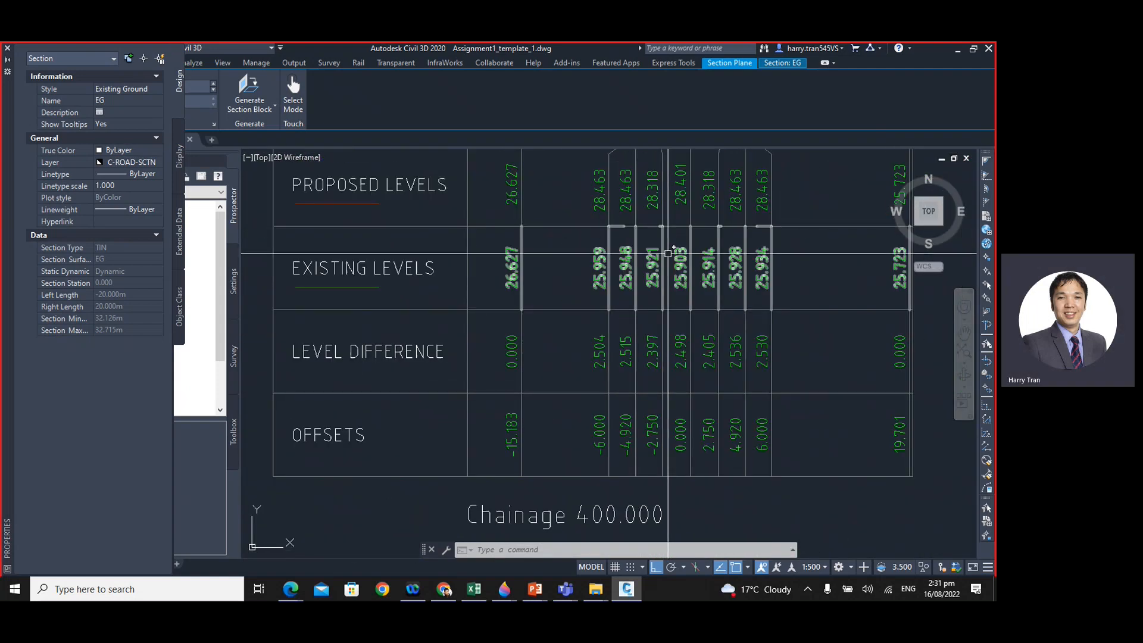
scroll(668, 265, "down", 2)
middle_click_drag(710, 267, 691, 296)
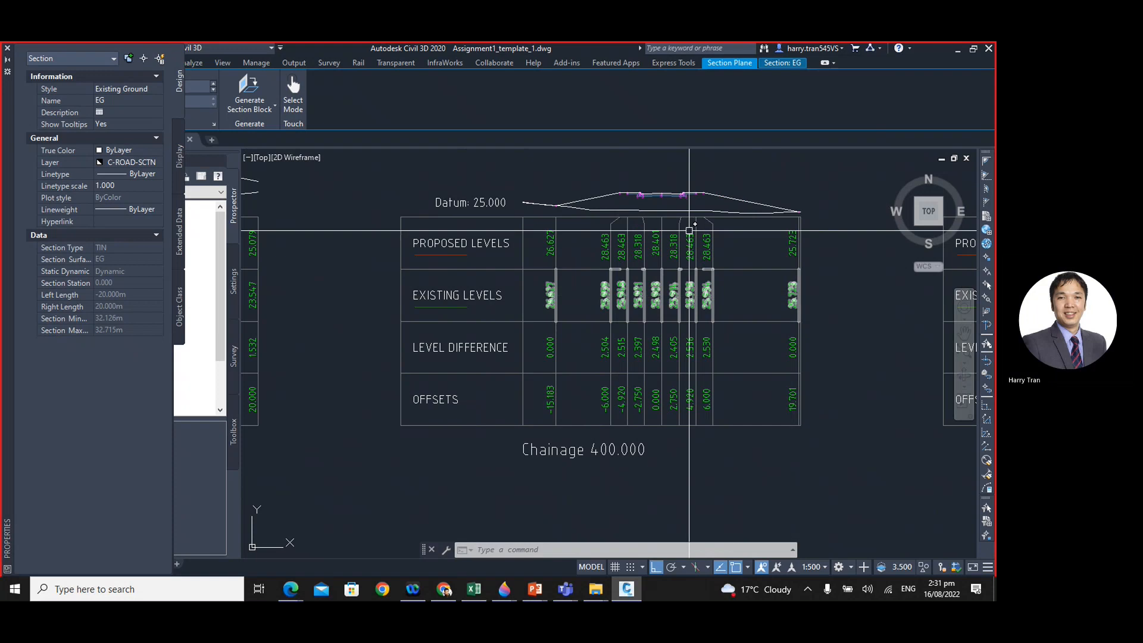
- Compare the gap between the corridor and existing ground lines at Chainage 400.000 with the level difference band at the centreline
scroll(688, 224, "up", 5)
middle_click_drag(658, 247, 638, 331)
scroll(638, 331, "down", 2)
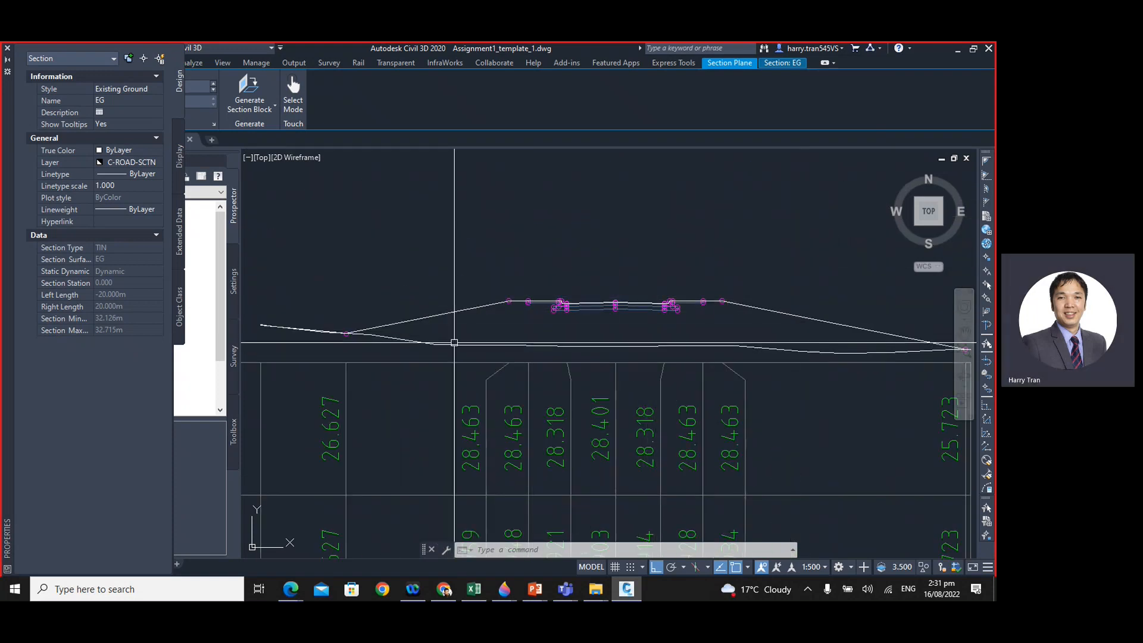
scroll(658, 326, "down", 2)
middle_click_drag(662, 379, 729, 284)
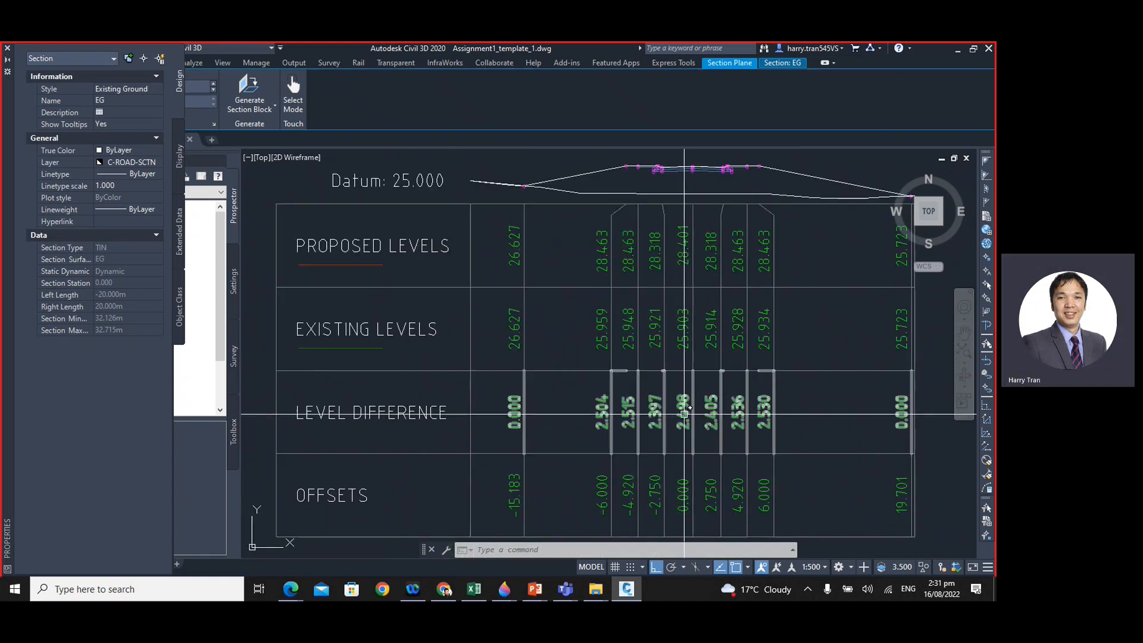
scroll(687, 427, "up", 2)
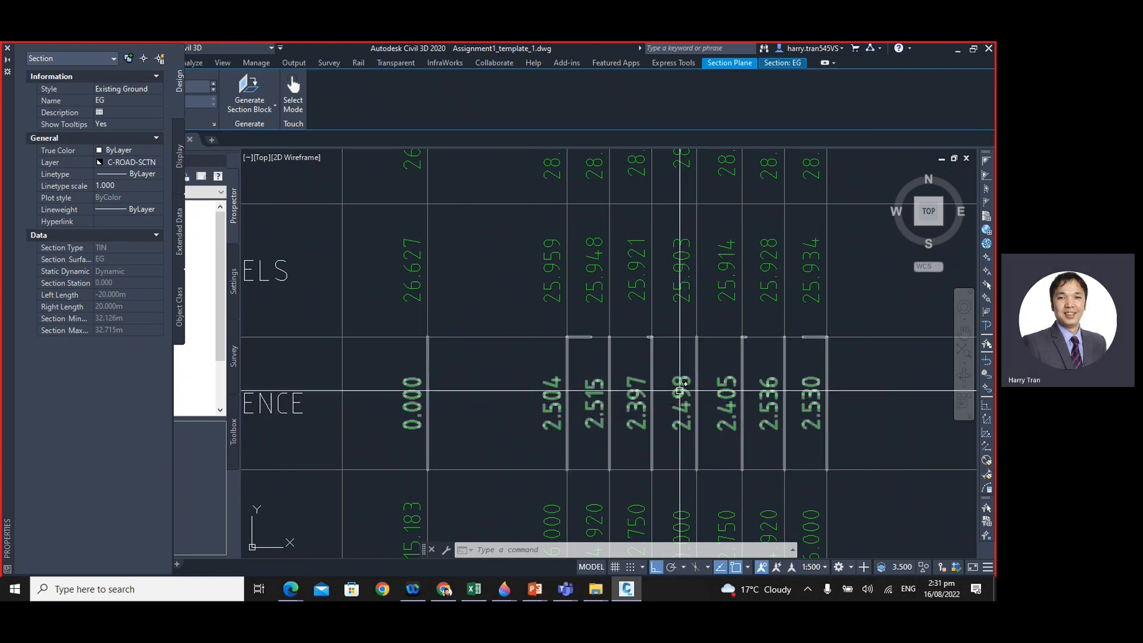
scroll(675, 396, "down", 8)
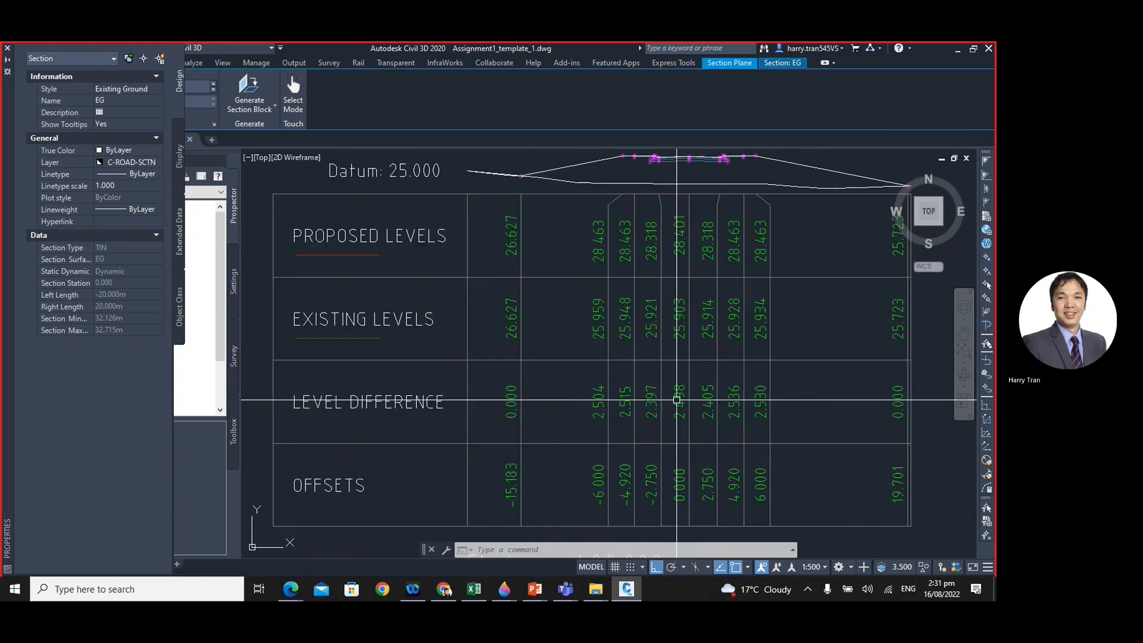
- Locate the Chainage 410.000 section view on the second sheet, select it, clear the selection, and examine its level bands
scroll(679, 398, "down", 5)
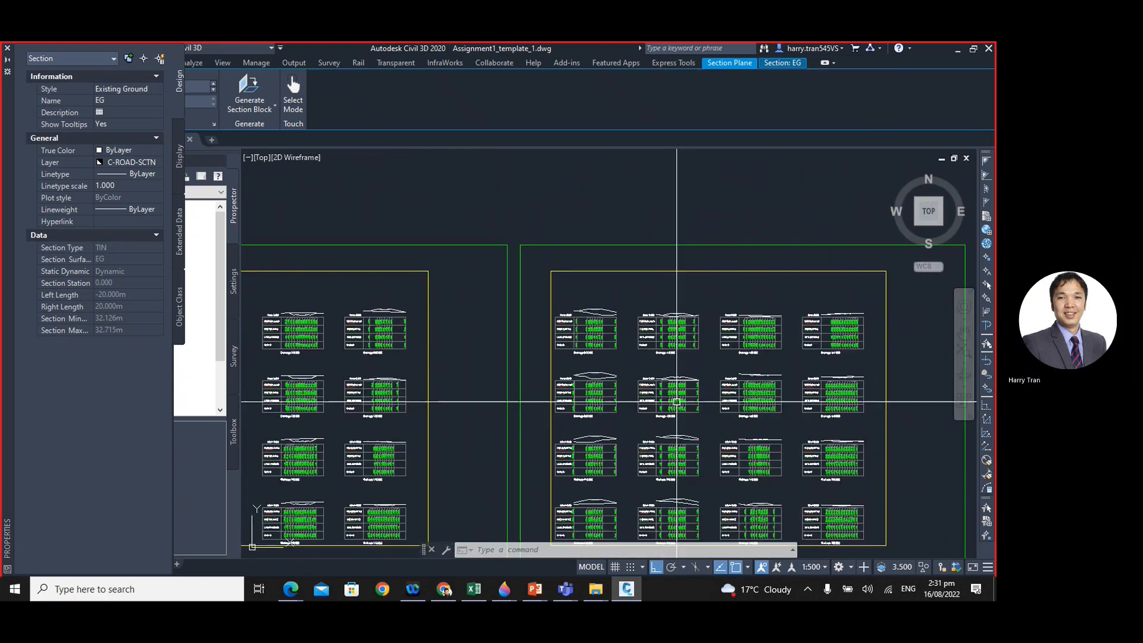
middle_click_drag(677, 400, 706, 369)
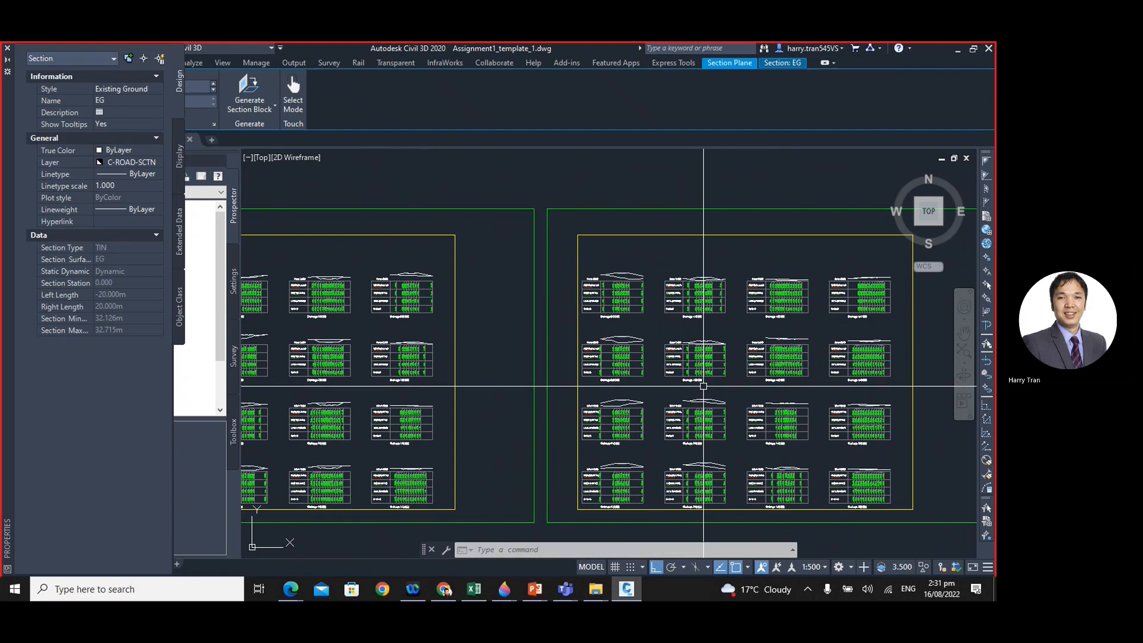
middle_click_drag(626, 388, 682, 354)
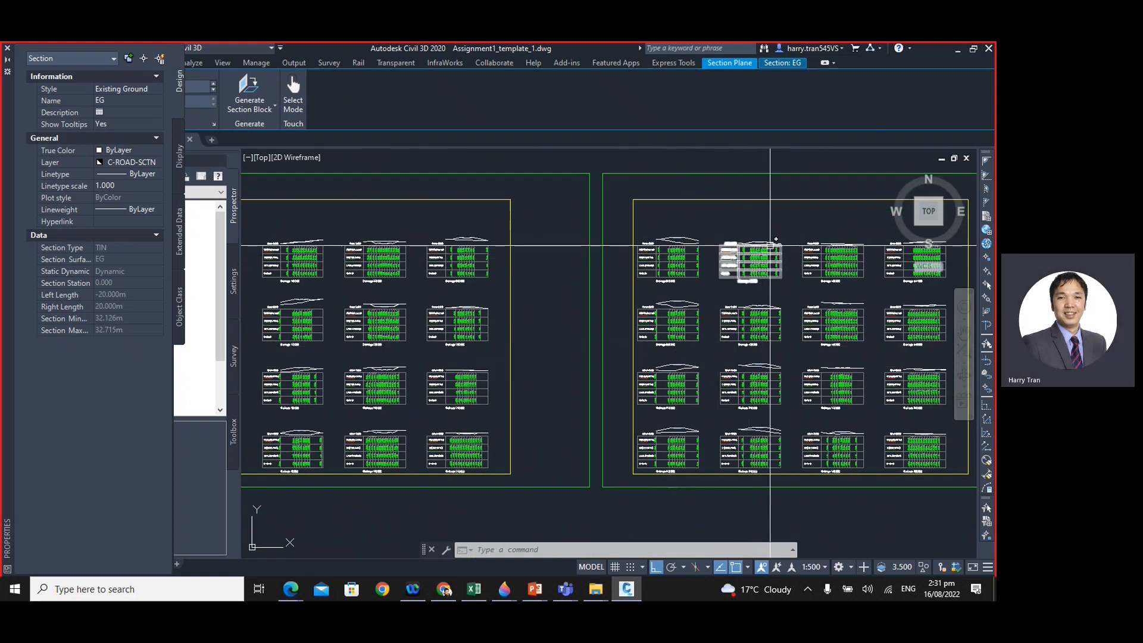
scroll(771, 244, "up", 6)
middle_click_drag(747, 265, 690, 309)
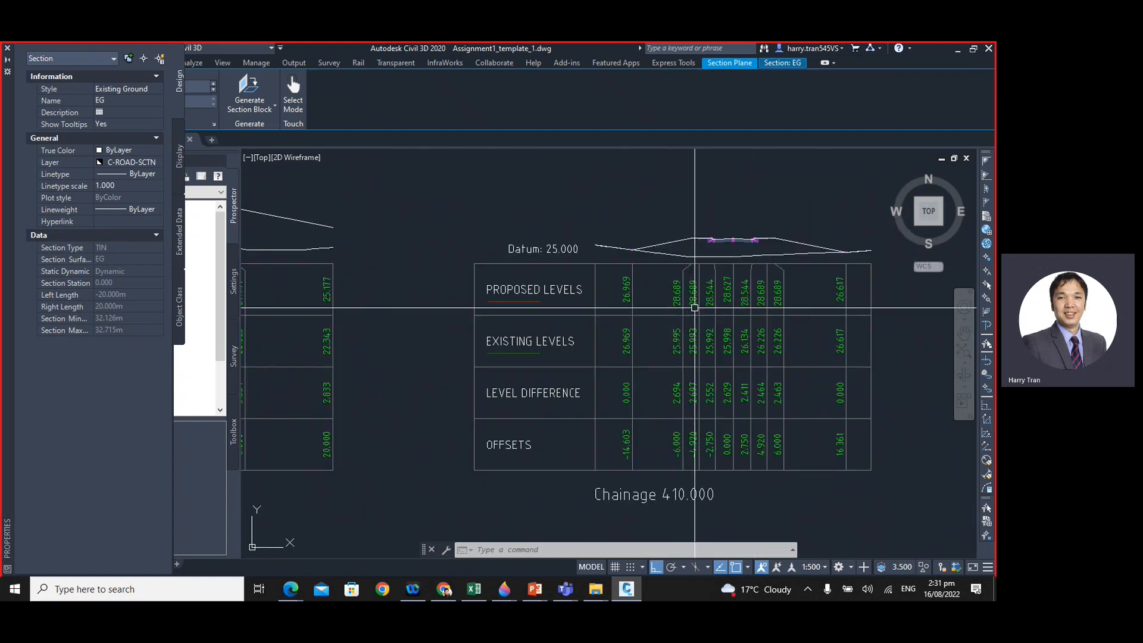
left_click(550, 340)
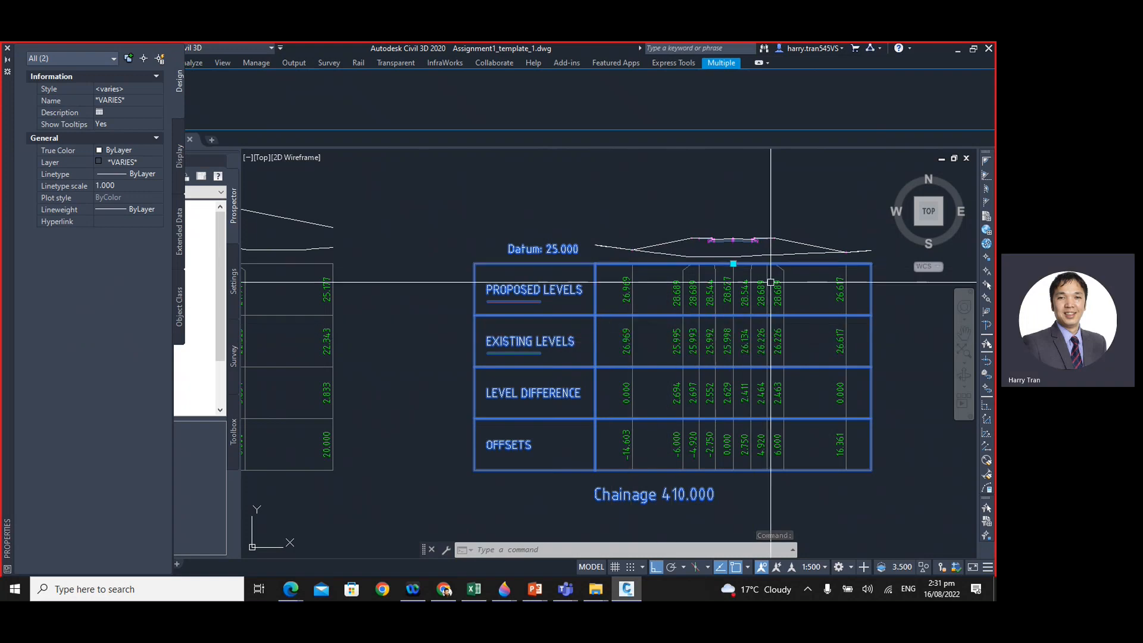
key("Escape")
scroll(683, 339, "up", 2)
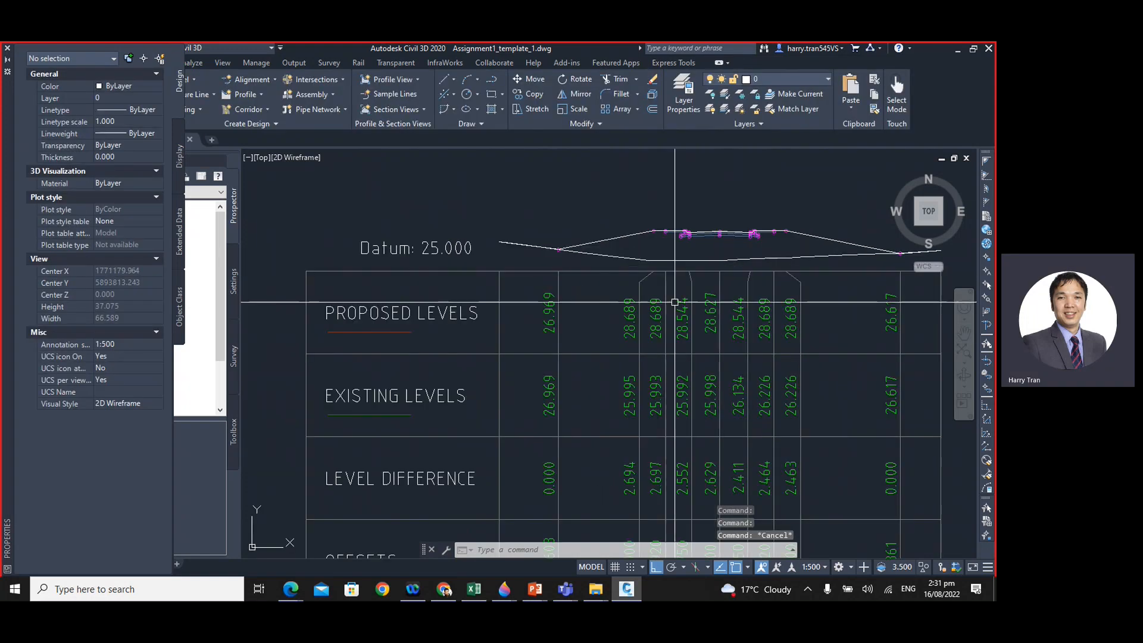
scroll(683, 340, "down", 2)
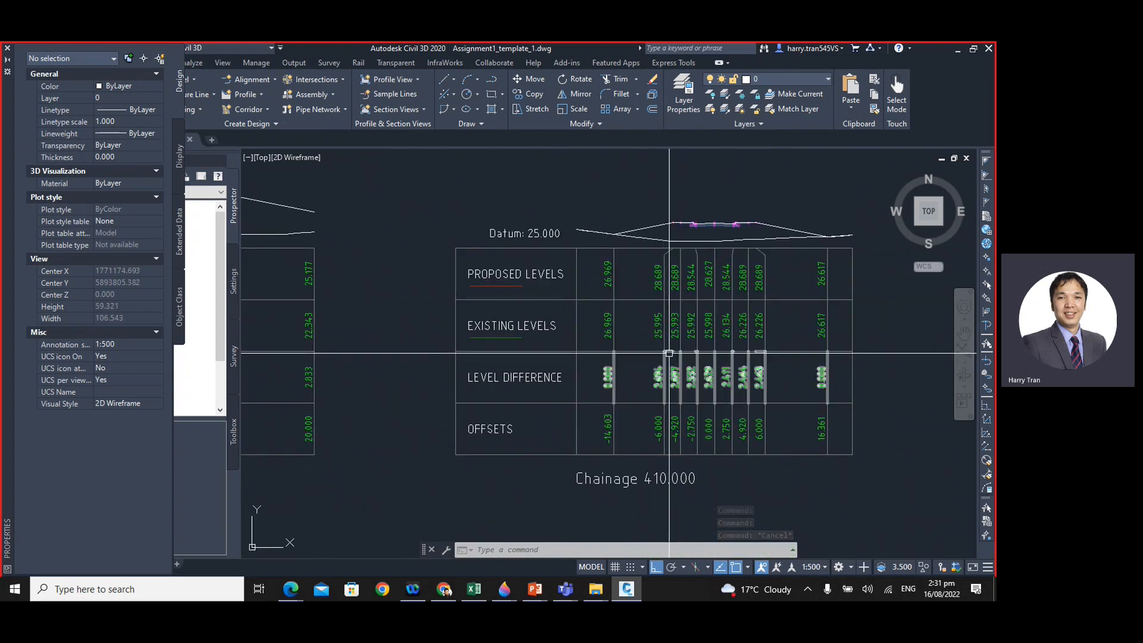
- Review the overall drawing, examining the corridor plan from A to B, the longitudinal profile view and both cross section sheets
scroll(670, 353, "down", 8)
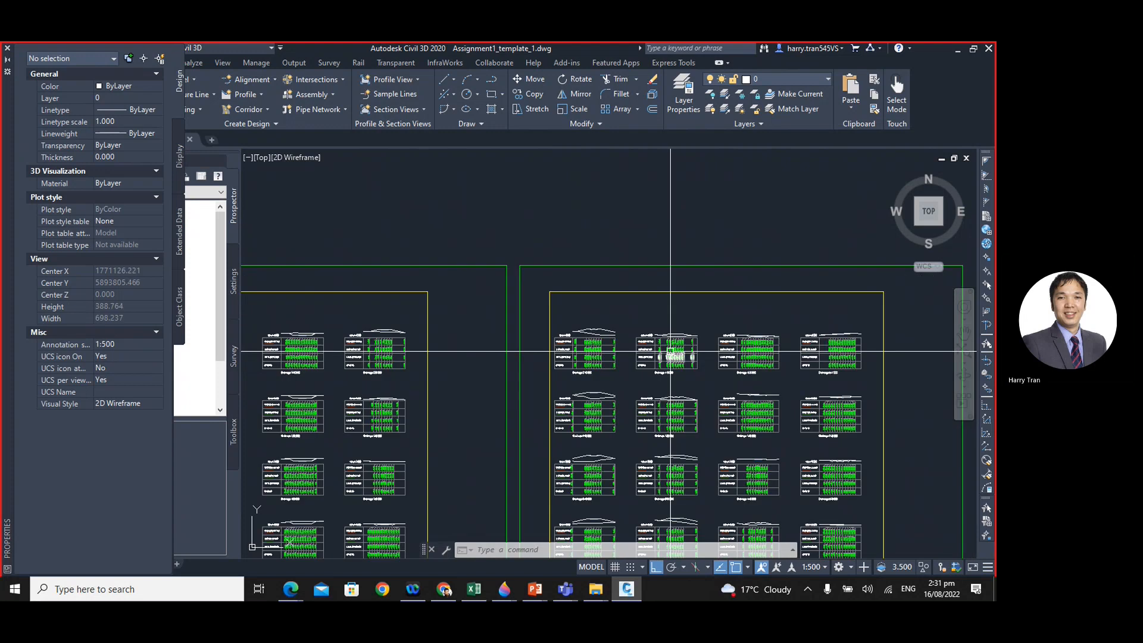
scroll(685, 345, "down", 5)
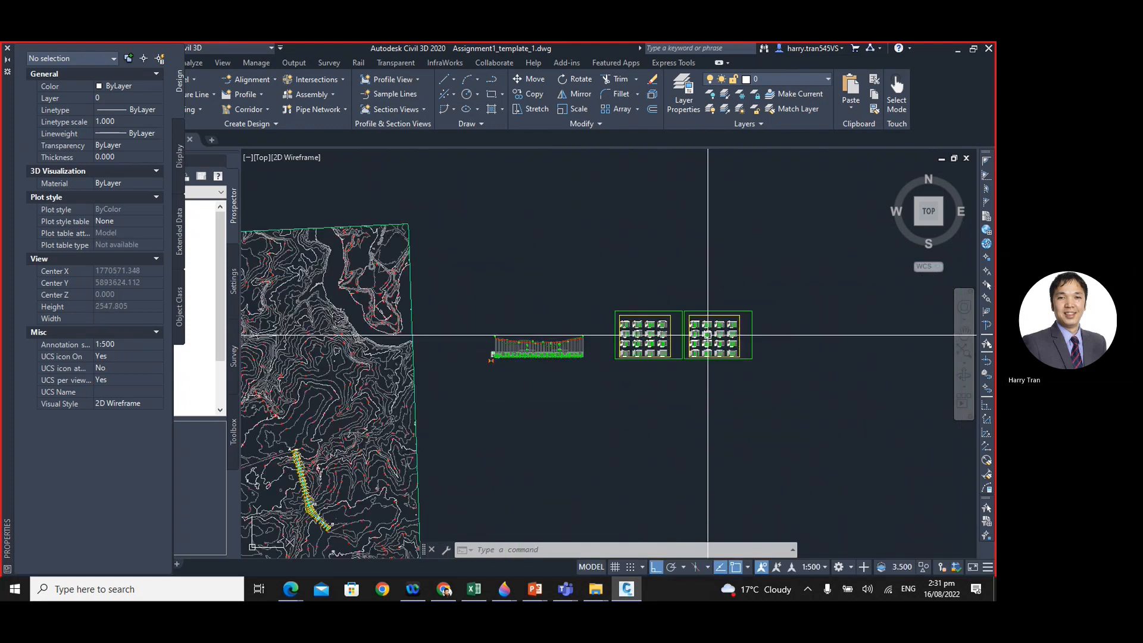
middle_click_drag(609, 410, 696, 332)
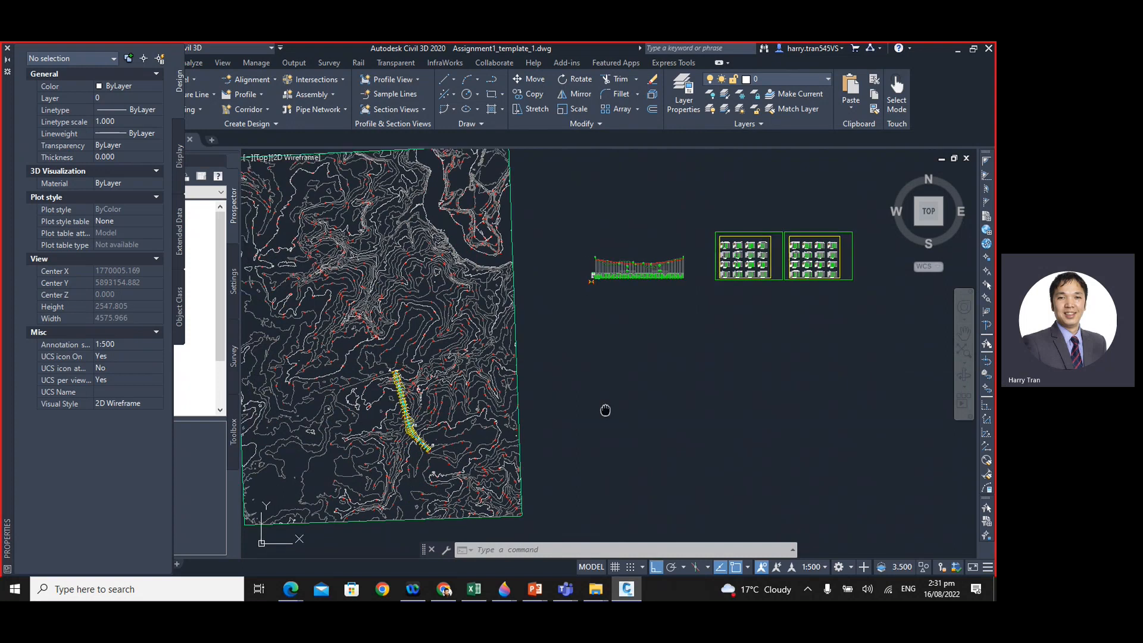
scroll(515, 381, "up", 6)
scroll(515, 378, "down", 6)
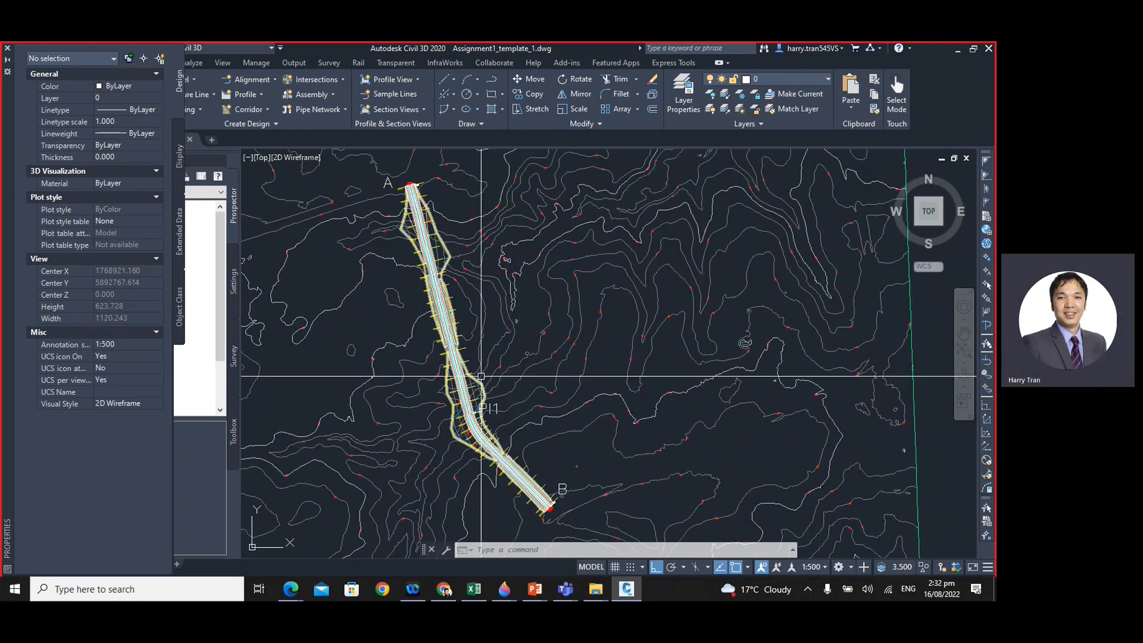
scroll(583, 296, "up", 8)
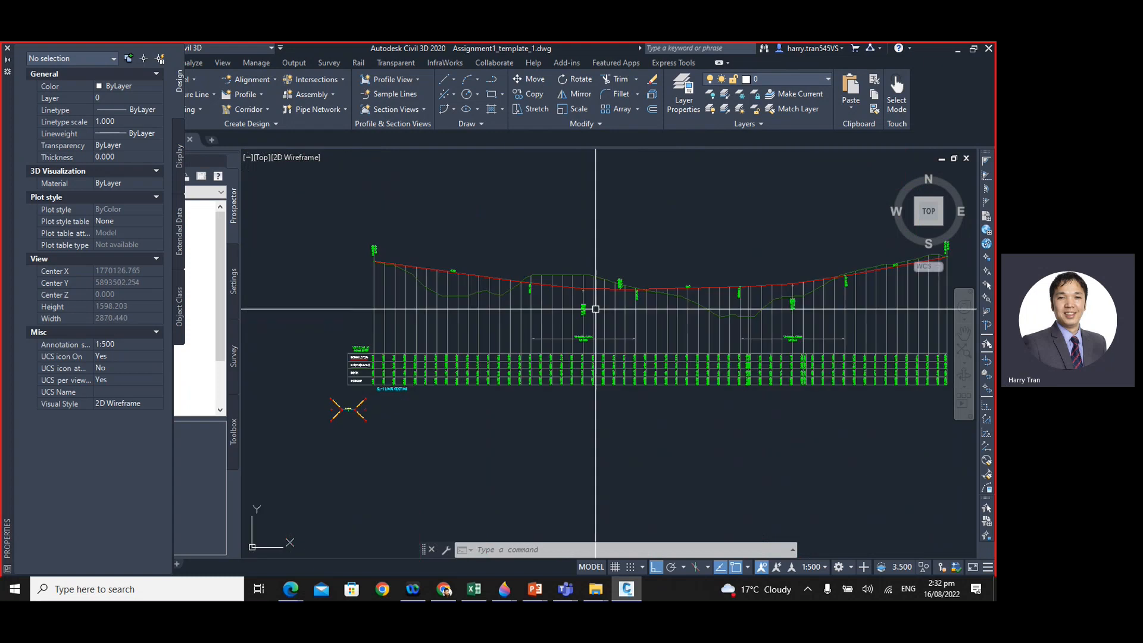
scroll(658, 355, "down", 6)
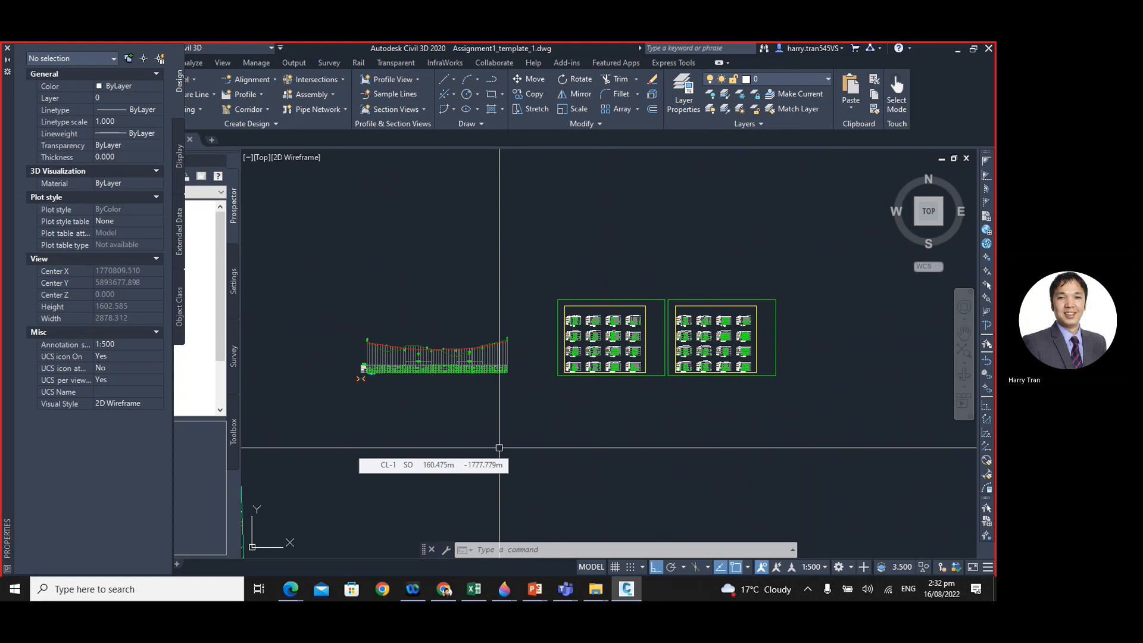
middle_click_drag(388, 452, 471, 437)
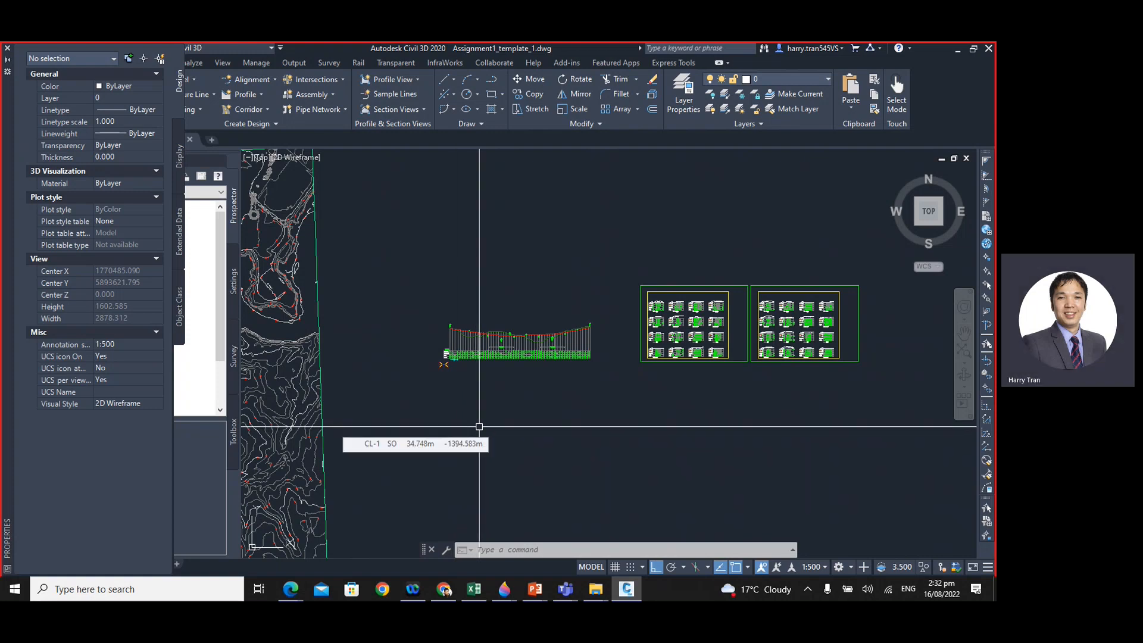
scroll(479, 426, "down", 6)
middle_click_drag(501, 453, 563, 390)
scroll(485, 408, "up", 6)
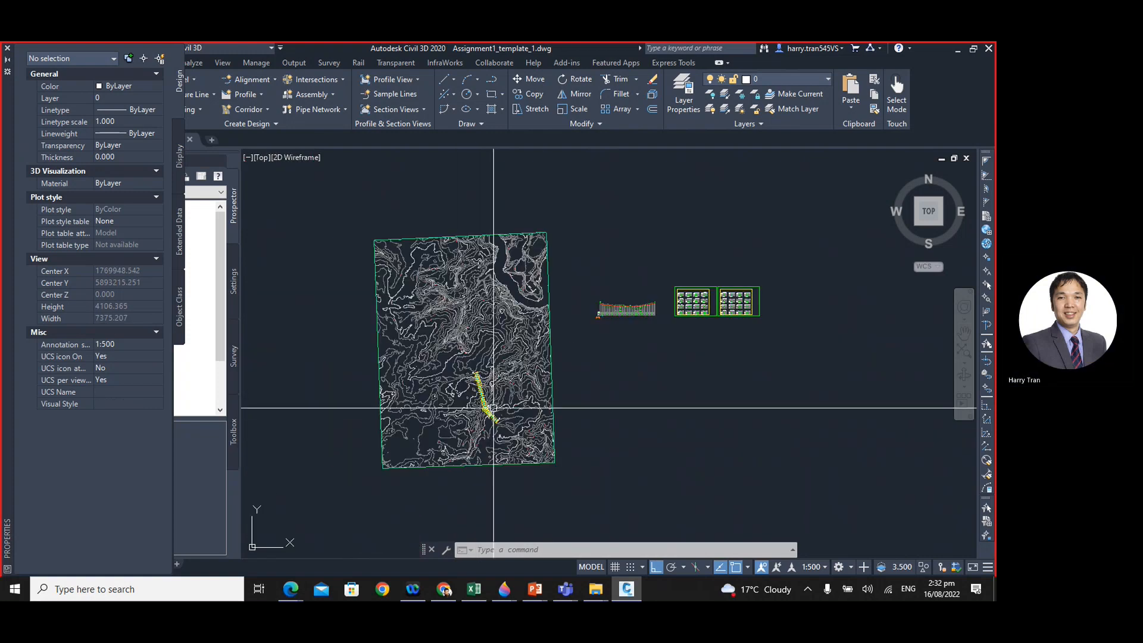
scroll(492, 405, "down", 4)
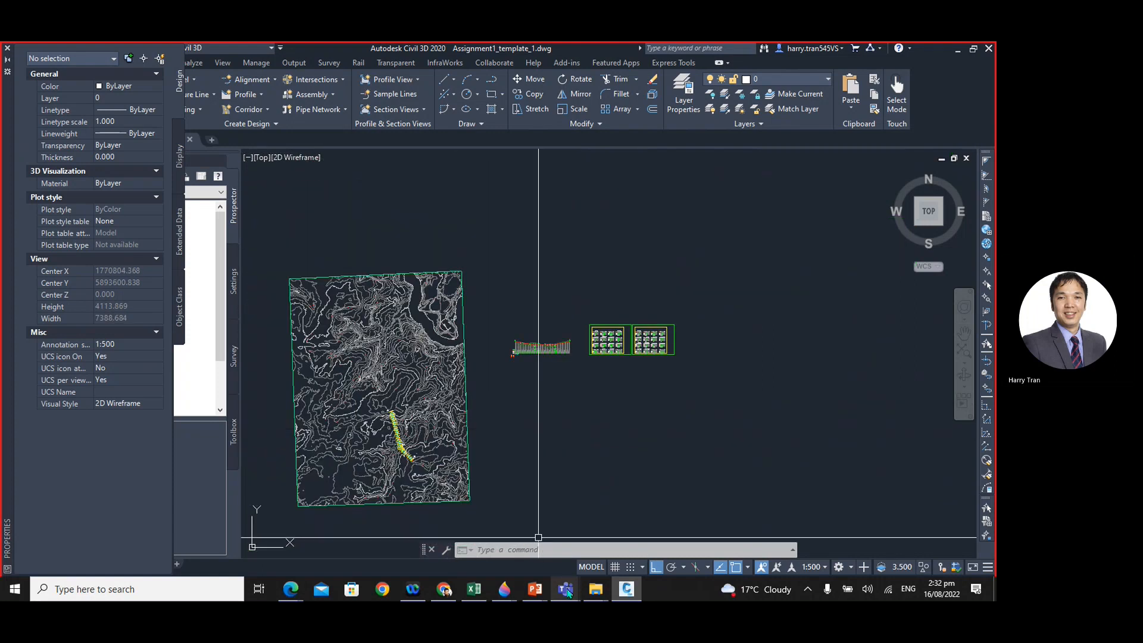
mouse_move(566, 592)
left_click(572, 509)
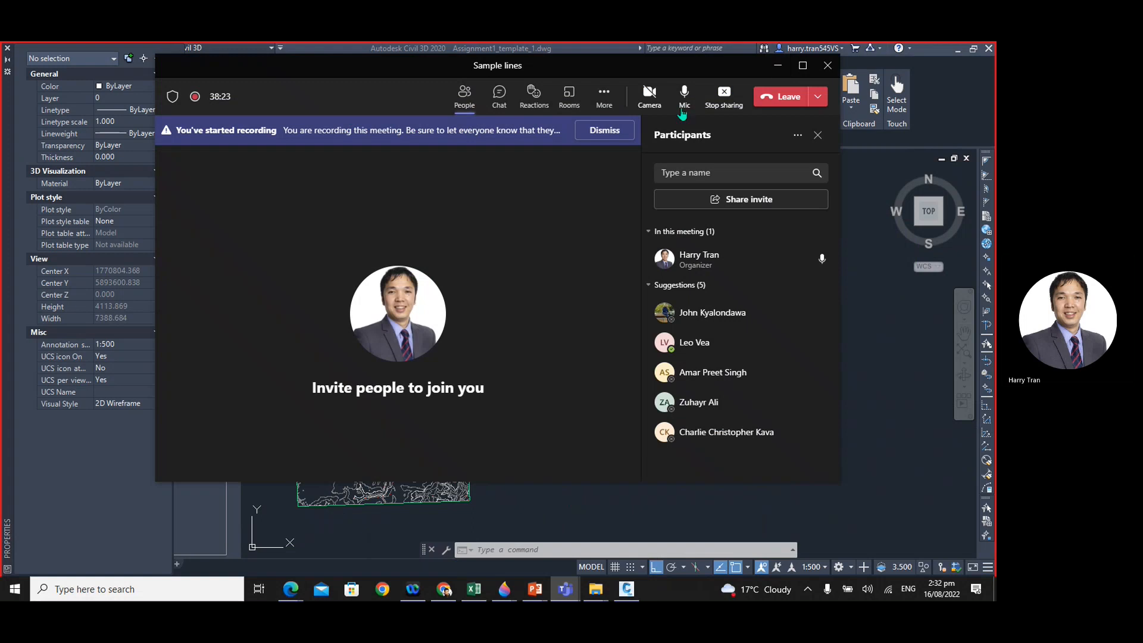
left_click(605, 95)
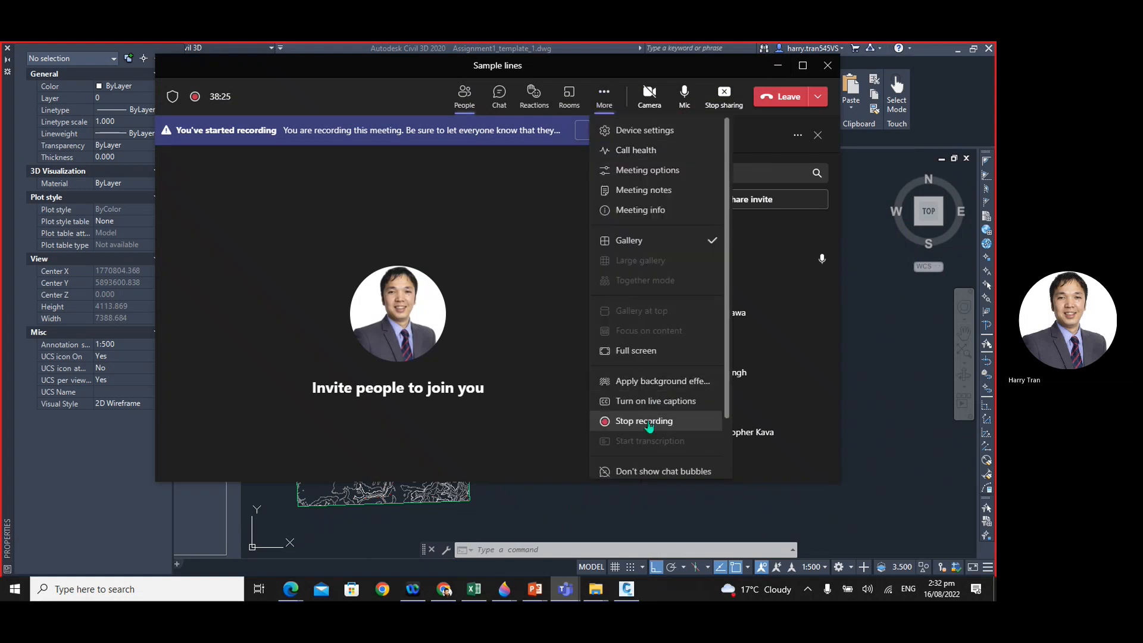